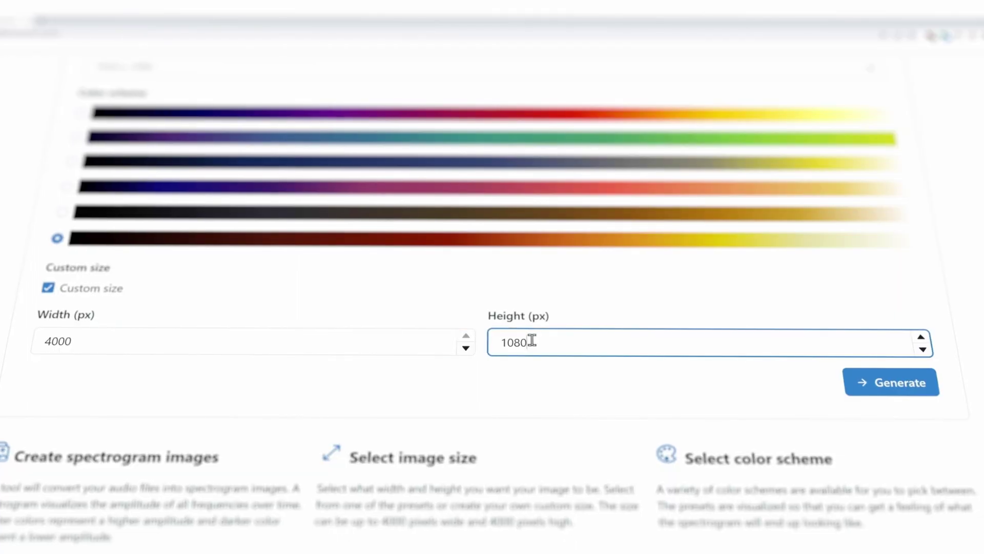
- Set the custom spectrogram height to 4000 px and generate the image
{"action": "double_click", "coordinate": [522, 341]}
{"action": "type", "text": "4000"}
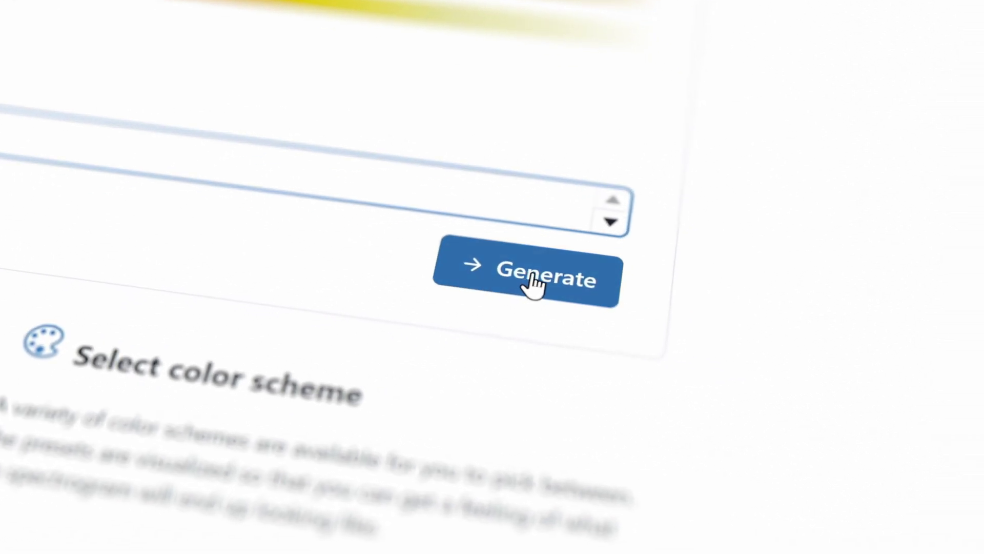
{"action": "left_click", "coordinate": [843, 381]}
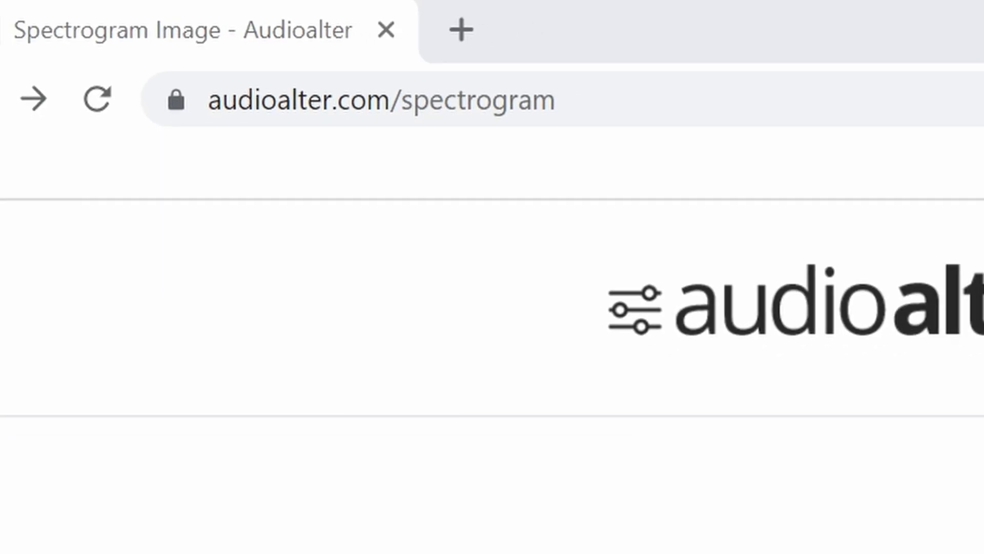
- Load Lightness.wav into the spectrogram tool and generate its image at a custom size of 4000 by 4000 px
{"action": "left_click", "coordinate": [490, 246]}
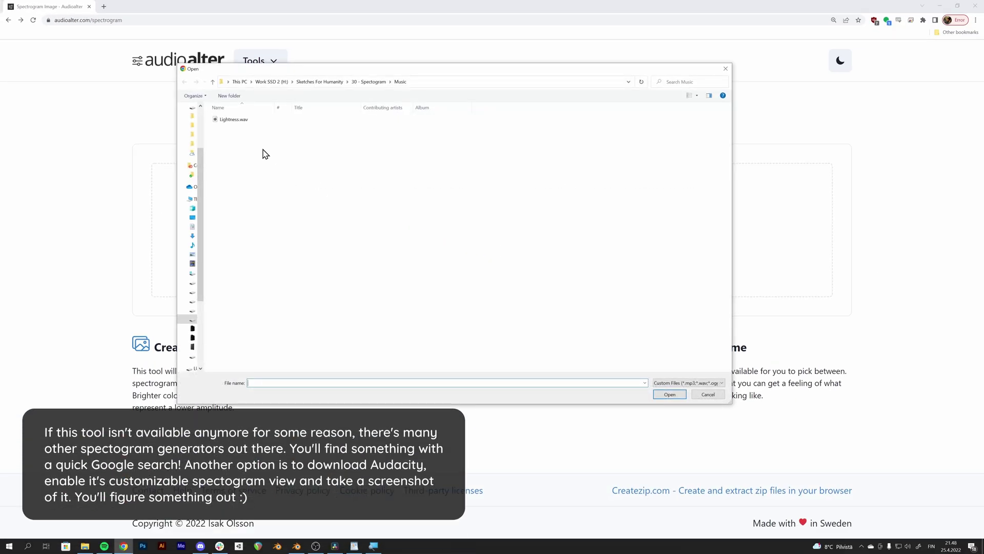
{"action": "double_click", "coordinate": [220, 121]}
{"action": "scroll", "coordinate": [147, 261], "scroll_direction": "down", "scroll_amount": 2}
{"action": "scroll", "coordinate": [150, 249], "scroll_direction": "down", "scroll_amount": 1}
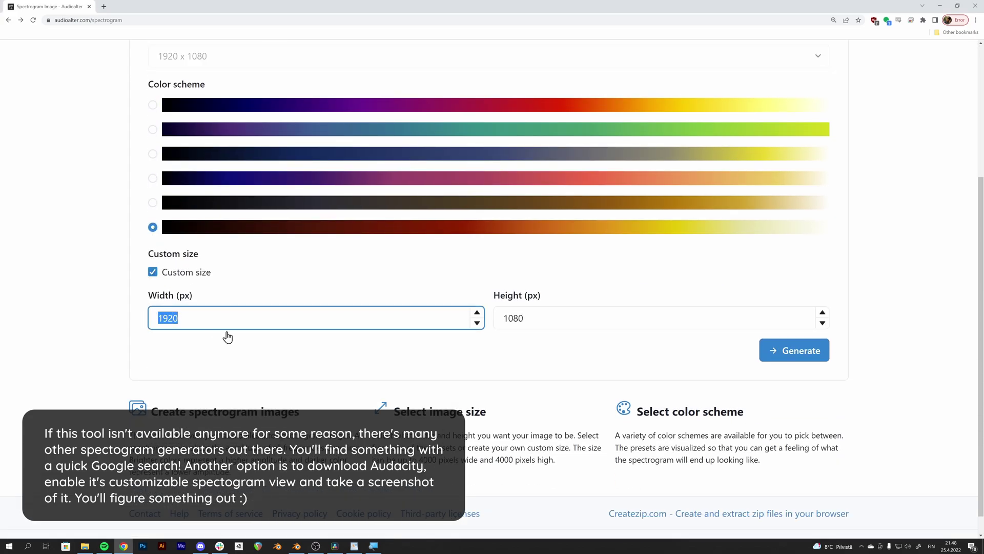
{"action": "key", "text": "Tab"}
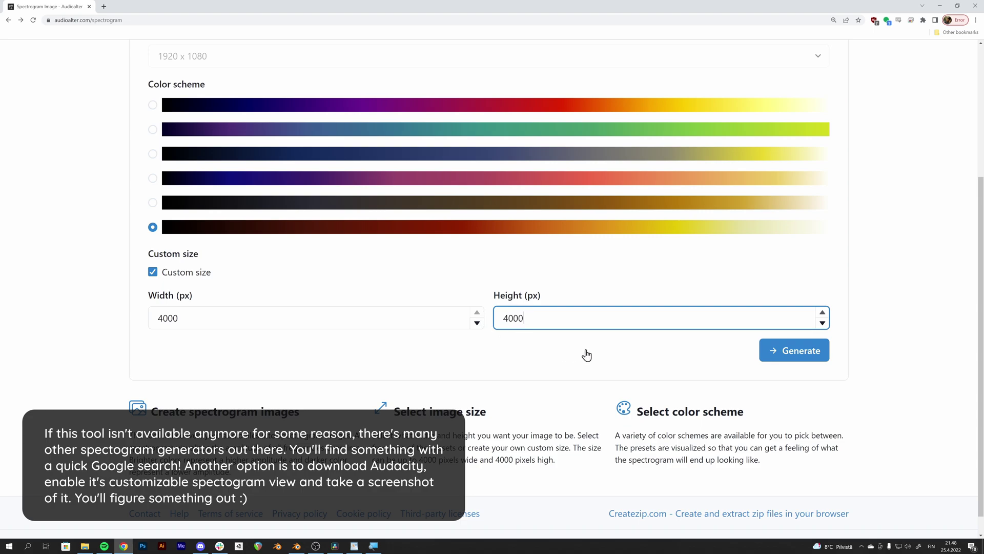
{"action": "left_click", "coordinate": [770, 355]}
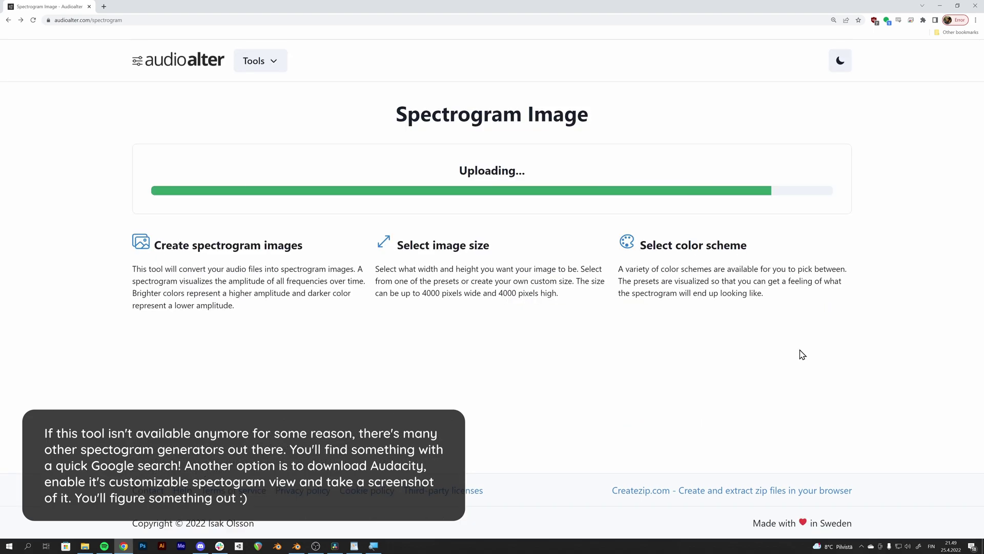
- Open the generated Lightness.wav spectrogram for download and save the image to disk
{"action": "scroll", "coordinate": [880, 247], "scroll_direction": "down", "scroll_amount": 8}
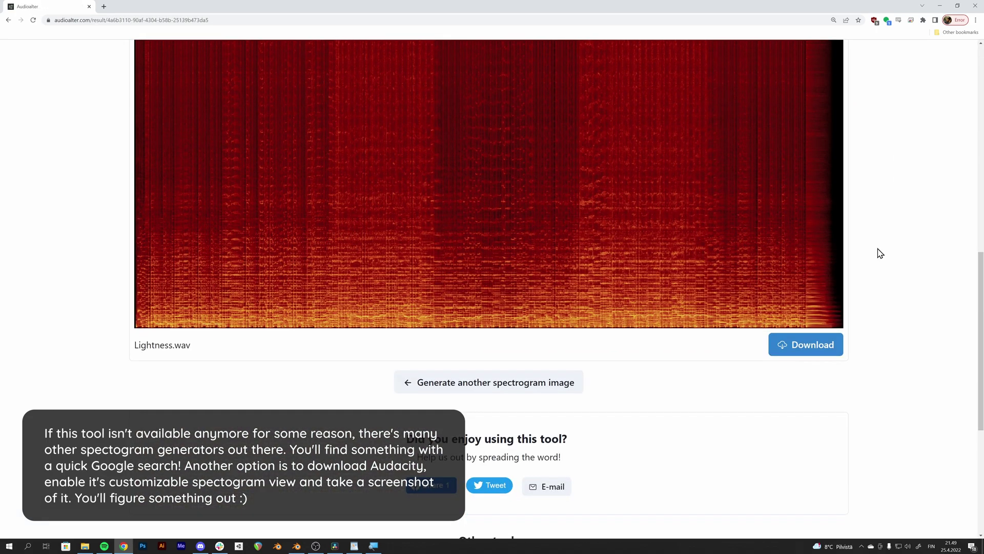
{"action": "left_click", "coordinate": [803, 349]}
{"action": "right_click", "coordinate": [494, 232]}
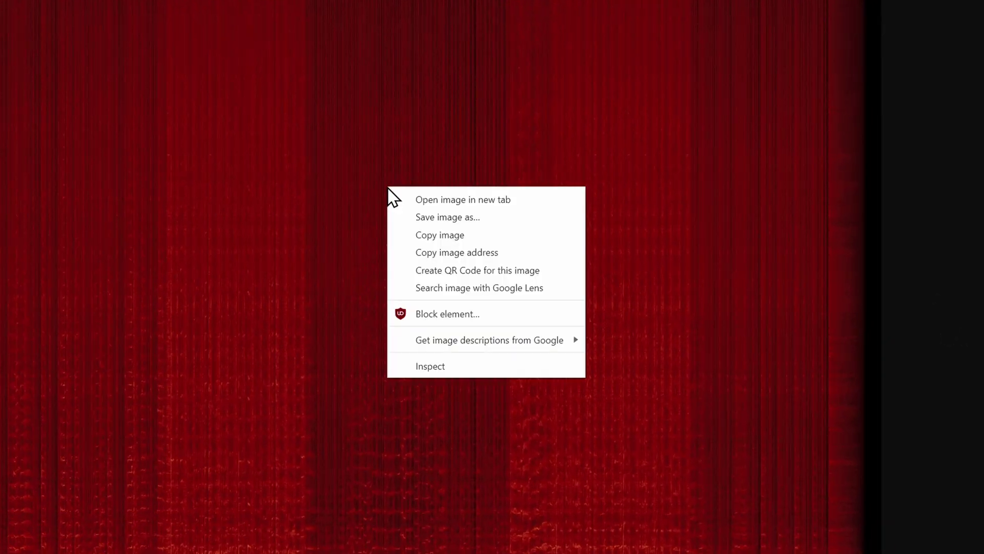
{"action": "left_click", "coordinate": [464, 224]}
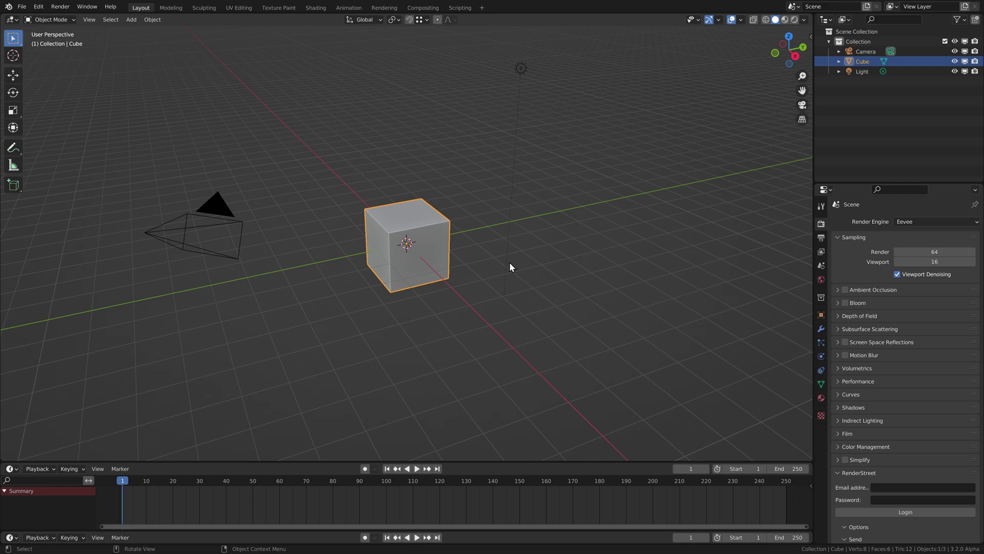
- Switch to Blender and set the scene's output frame rate to 60 fps
{"action": "left_click", "coordinate": [821, 237]}
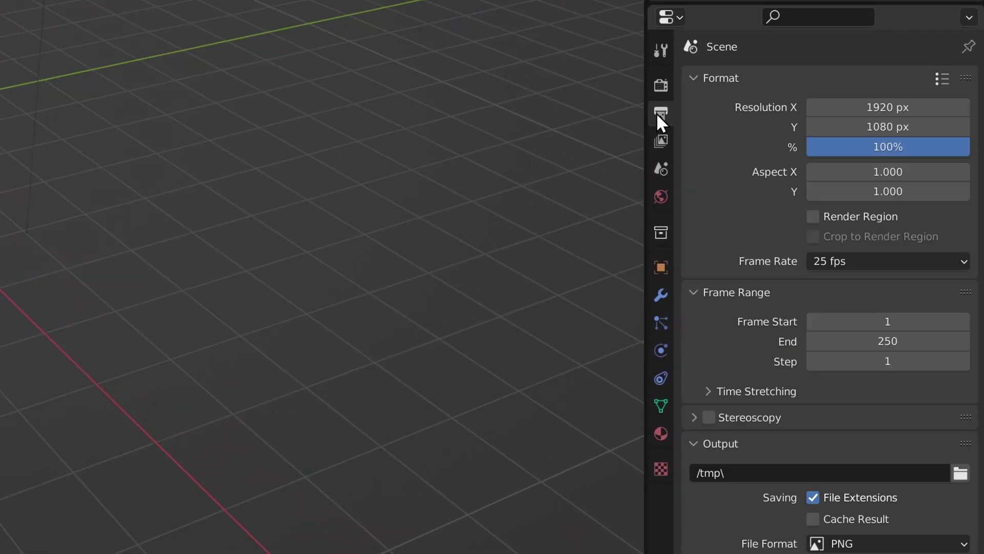
{"action": "left_click", "coordinate": [839, 259]}
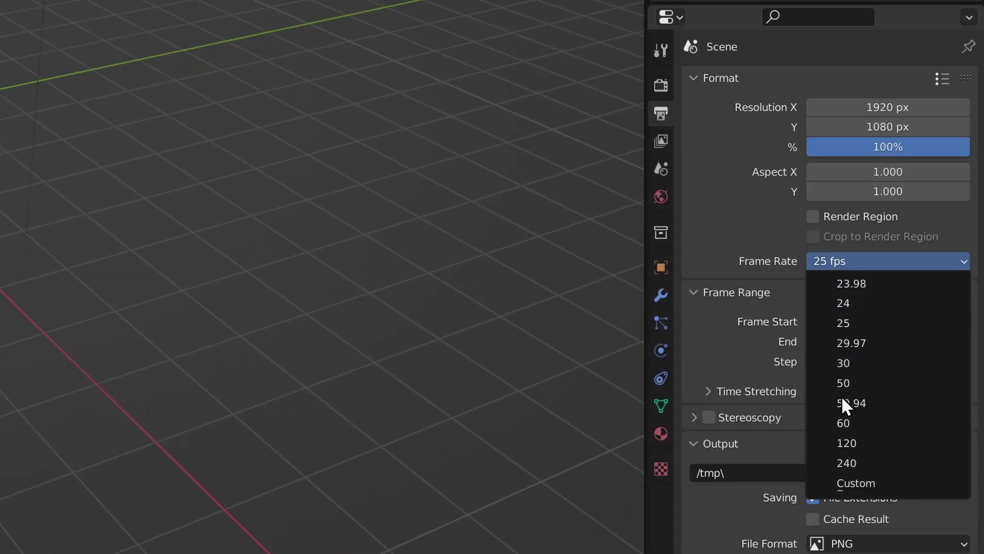
{"action": "left_click", "coordinate": [845, 422]}
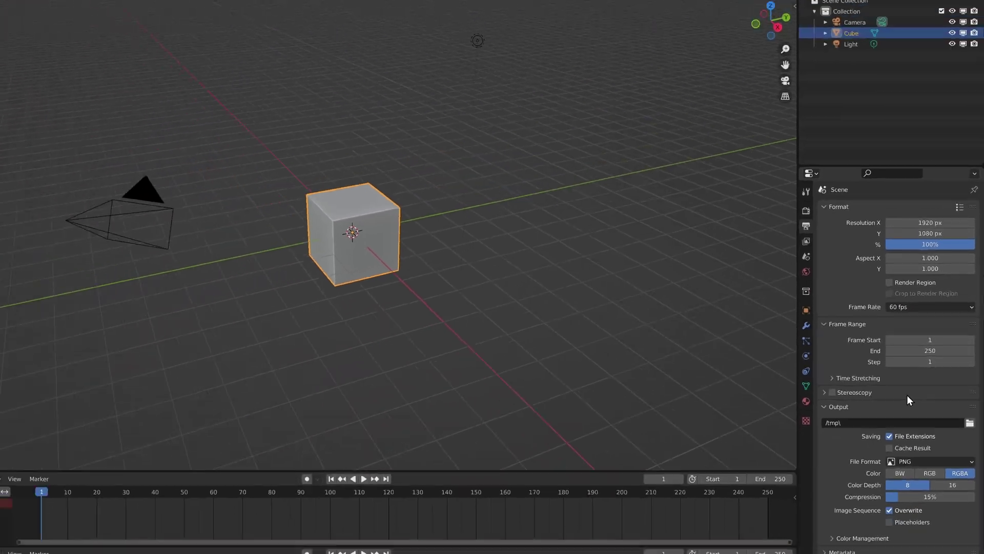
- Add a Video Editing workspace to the project
{"action": "left_click", "coordinate": [482, 7]}
{"action": "mouse_move", "coordinate": [468, 63]}
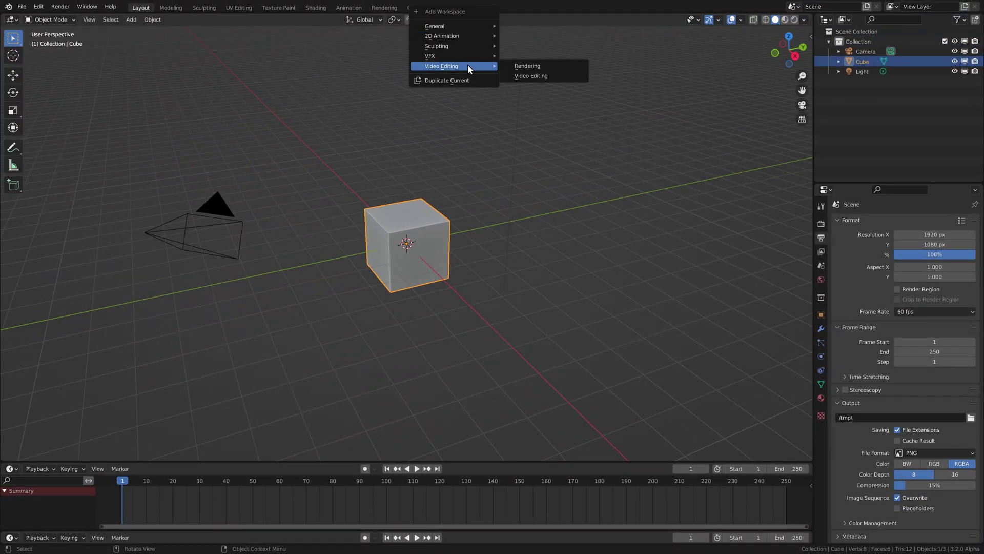
{"action": "left_click", "coordinate": [541, 77]}
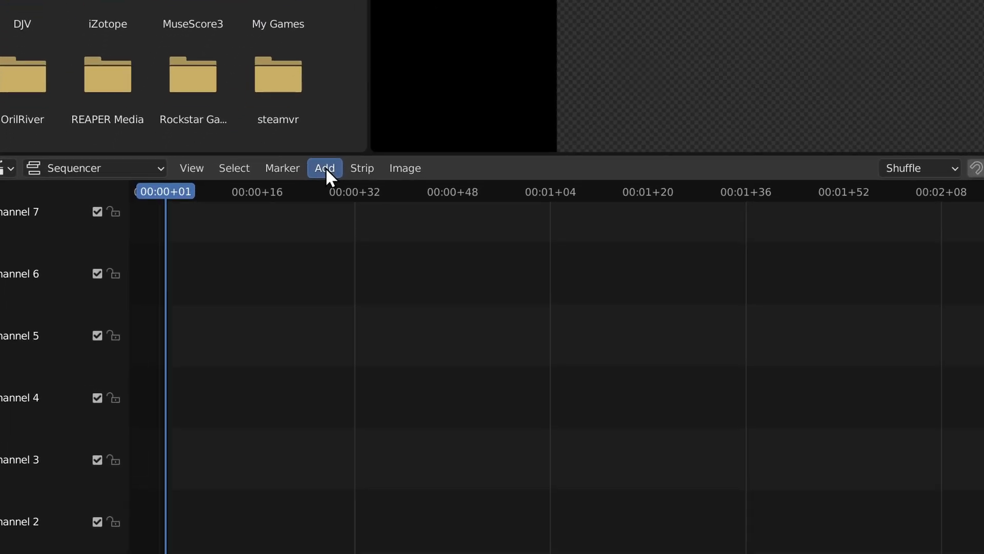
- Add Lightness.wav as a sound strip on channel 1 from frame 1 and set the scene's end frame to 8171
{"action": "left_click", "coordinate": [175, 272]}
{"action": "left_click", "coordinate": [367, 280]}
{"action": "double_click", "coordinate": [334, 177]}
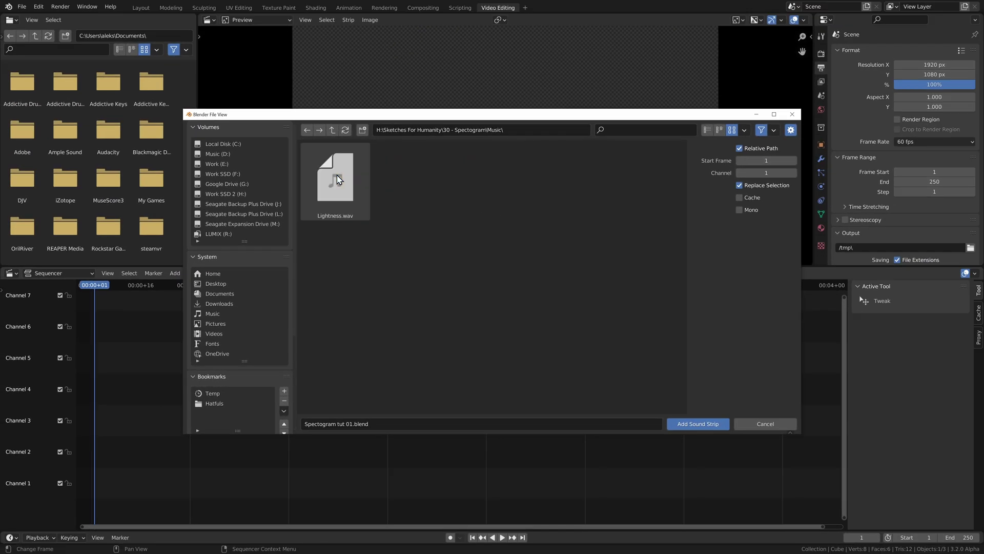
{"action": "double_click", "coordinate": [331, 185]}
{"action": "middle_click_drag", "start_coordinate": [482, 420], "coordinate": [402, 369], "text": "ctrl"}
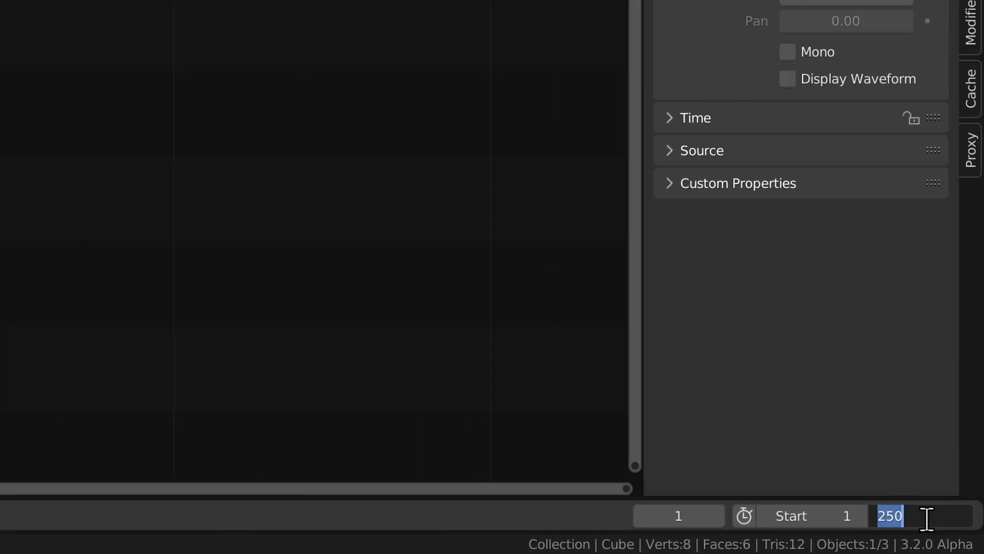
{"action": "key", "text": "Return"}
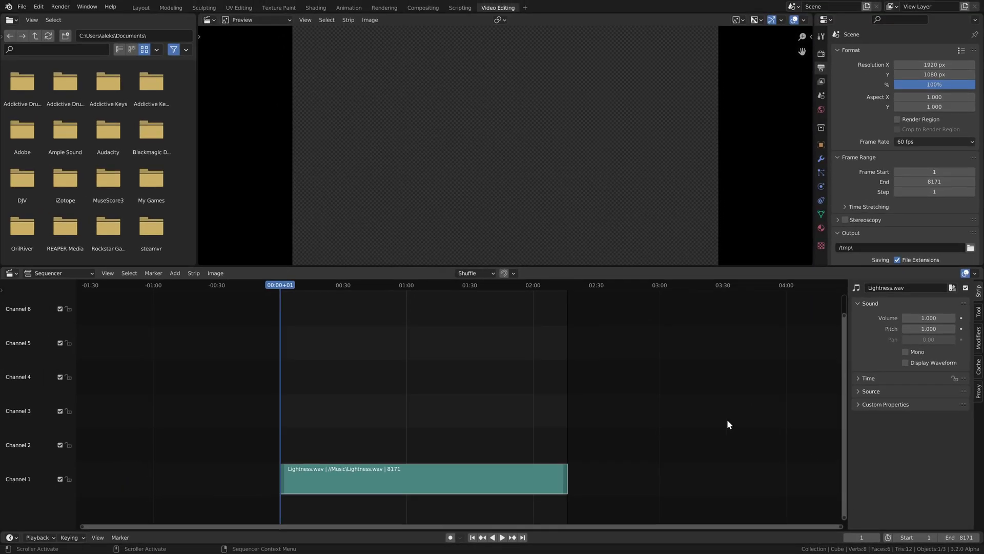
{"action": "middle_click_drag", "start_coordinate": [727, 423], "coordinate": [583, 424], "text": "ctrl"}
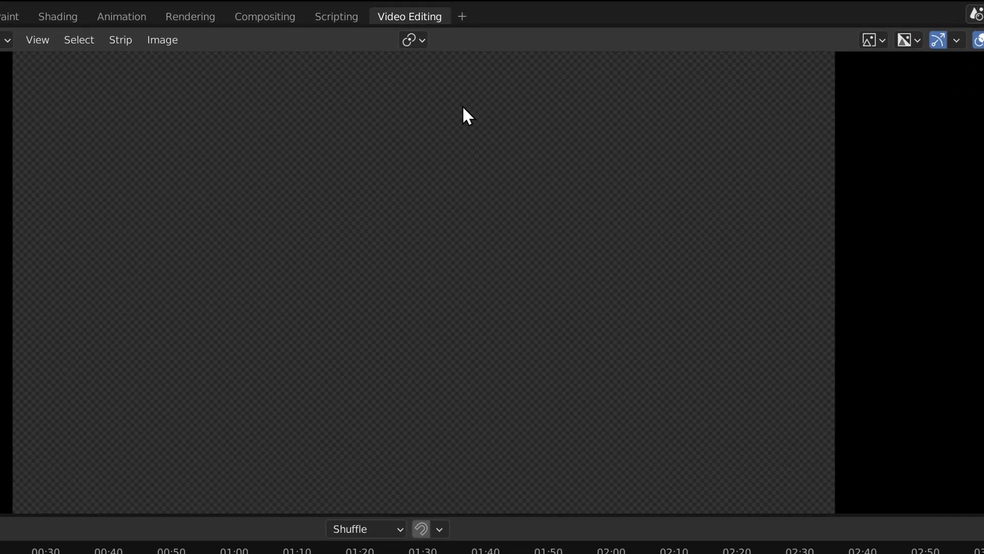
- Add a Geometry Nodes workspace and create a new geometry node tree on the default cube
{"action": "left_click", "coordinate": [525, 7]}
{"action": "mouse_move", "coordinate": [519, 26]}
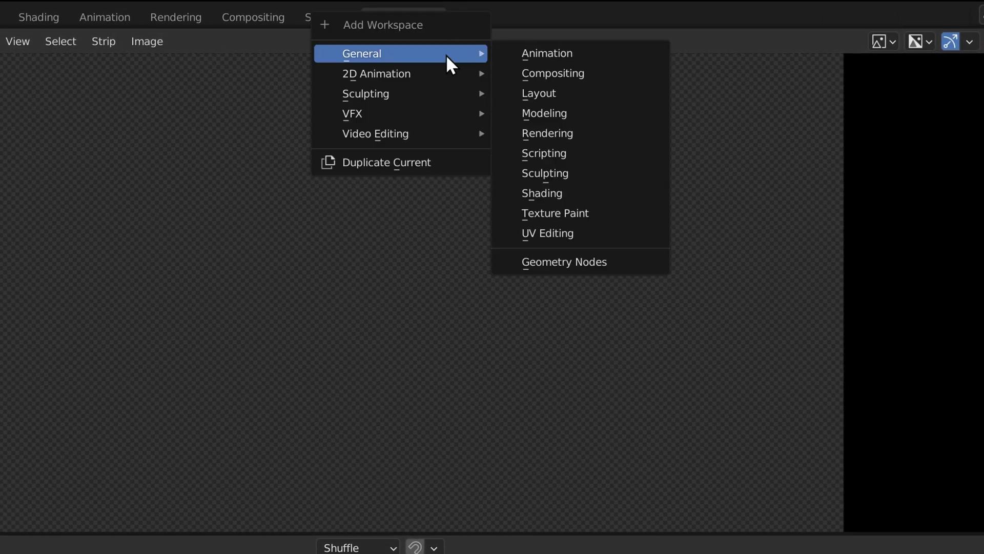
{"action": "left_click", "coordinate": [563, 262]}
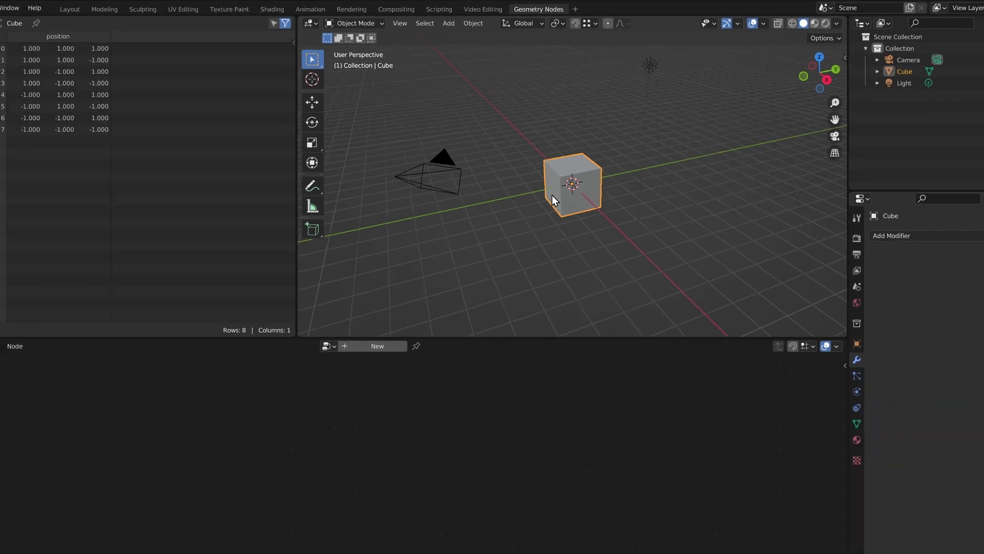
{"action": "left_click", "coordinate": [397, 299]}
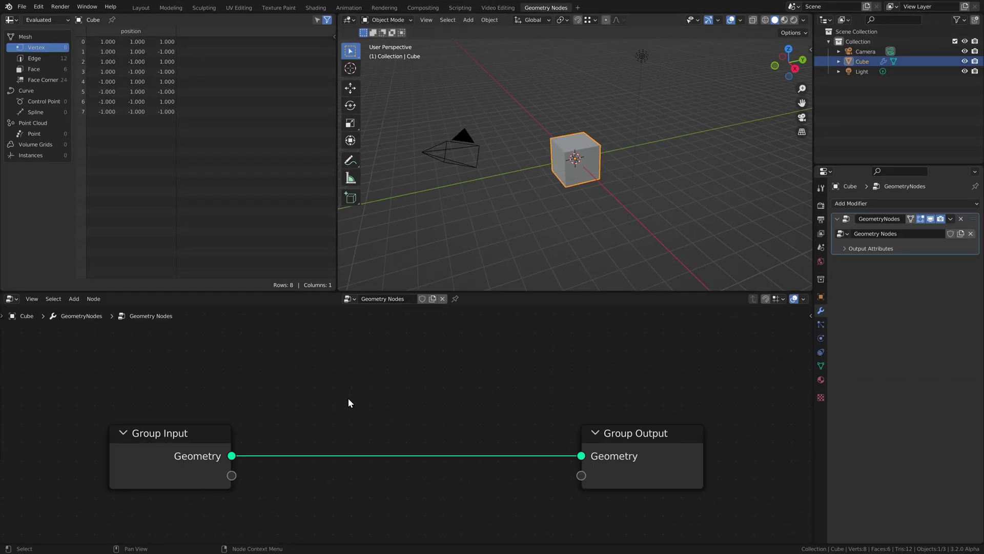
- Delete the Group Input node, add a Grid node and connect its mesh to the Group Output's geometry
{"action": "key", "text": "x"}
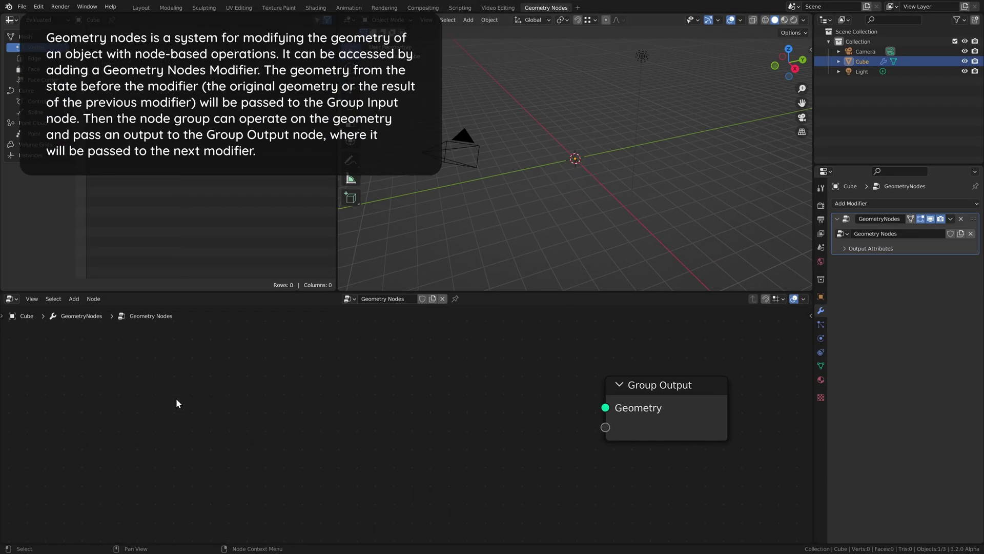
{"action": "key", "text": "shift+a"}
{"action": "mouse_move", "coordinate": [228, 397]}
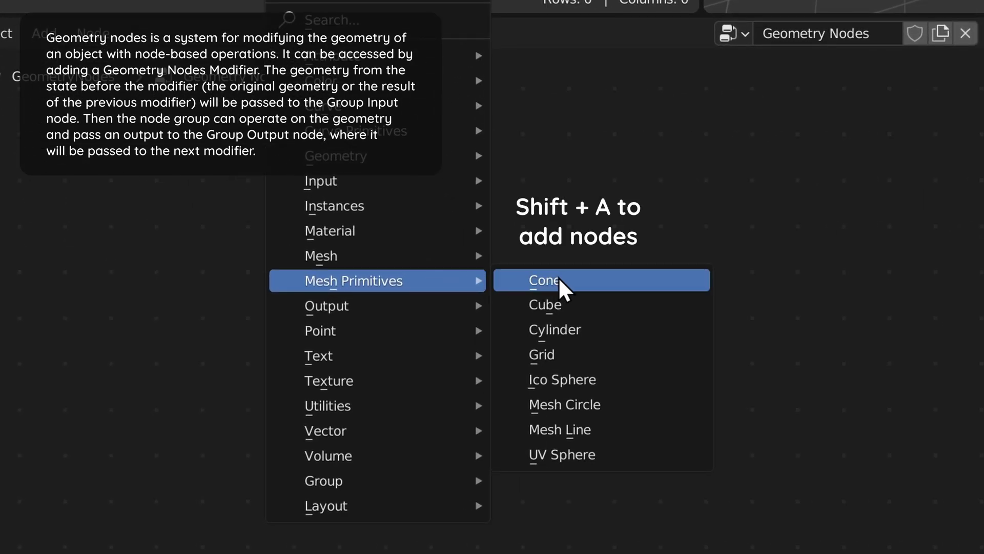
{"action": "left_click", "coordinate": [574, 356]}
{"action": "left_click", "coordinate": [363, 313]}
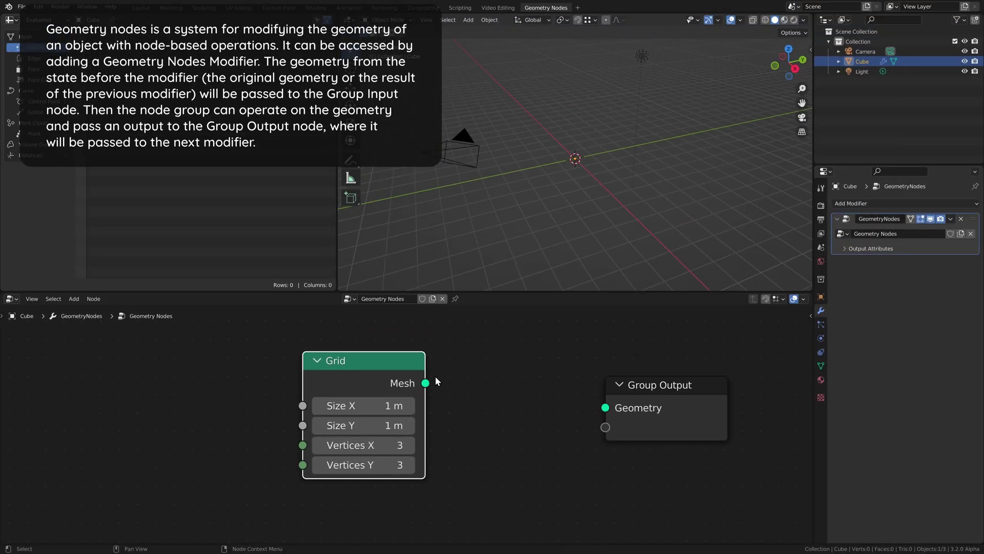
{"action": "left_click_drag", "start_coordinate": [522, 356], "coordinate": [729, 384]}
- Set both Vertices X and Vertices Y of the Grid node to 300 and move the node away from the Group Output
{"action": "left_click_drag", "start_coordinate": [364, 445], "coordinate": [364, 464]}
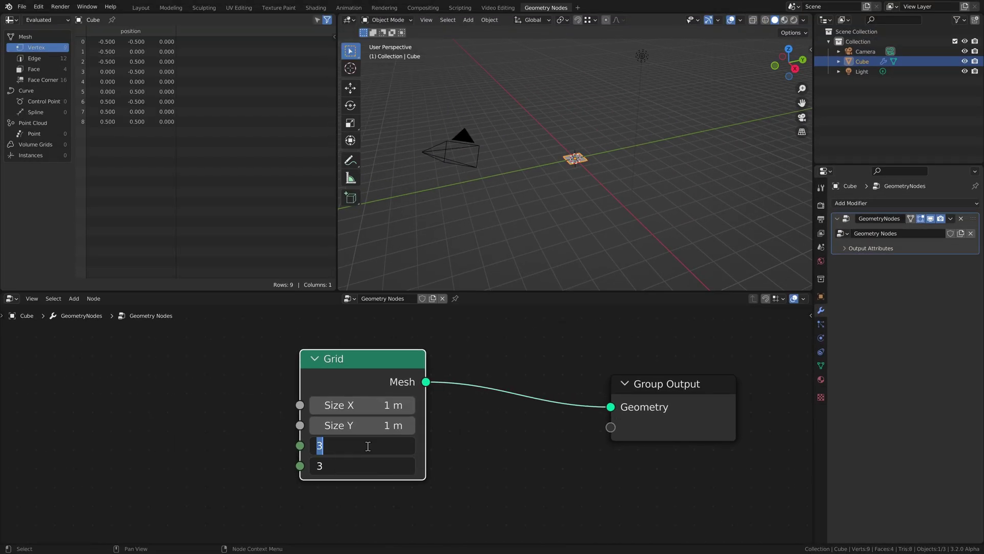
{"action": "type", "text": "300"}
{"action": "key", "text": "Return"}
{"action": "left_click_drag", "start_coordinate": [364, 375], "coordinate": [290, 376]}
- Insert an Extrude Mesh node between the Grid and Group Output nodes and view the extruded mesh
{"action": "middle_click_drag", "start_coordinate": [443, 393], "coordinate": [374, 408]}
{"action": "scroll", "coordinate": [373, 408], "scroll_direction": "down", "scroll_amount": 2}
{"action": "key", "text": "shift+a"}
{"action": "mouse_move", "coordinate": [373, 404]}
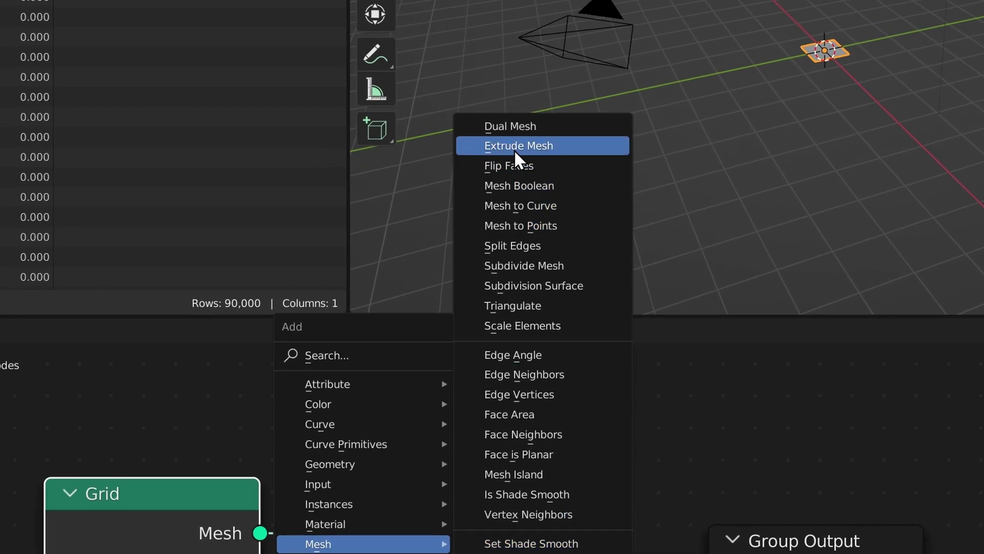
{"action": "left_click", "coordinate": [515, 150]}
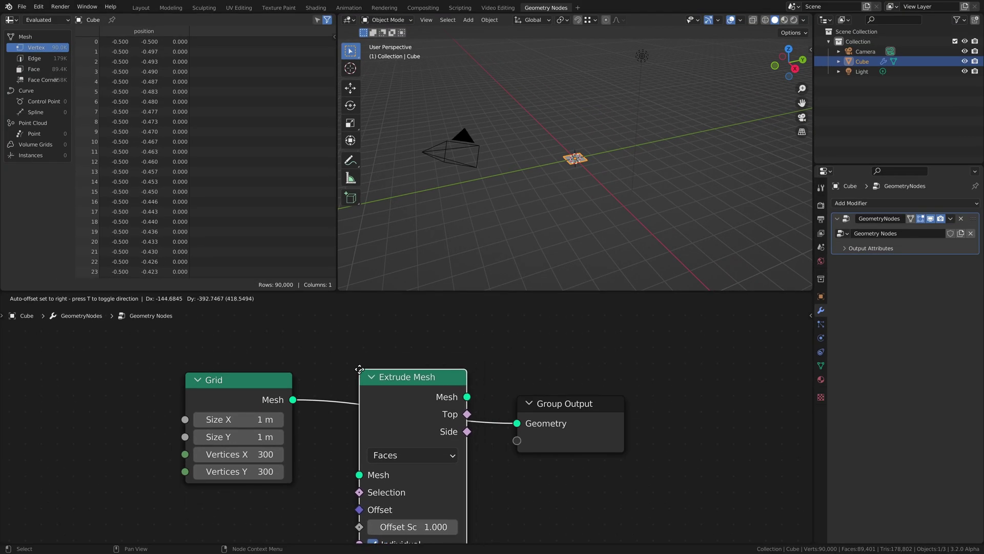
{"action": "left_click", "coordinate": [410, 365]}
{"action": "middle_click_drag", "start_coordinate": [329, 398], "coordinate": [369, 383]}
{"action": "scroll", "coordinate": [561, 171], "scroll_direction": "up", "scroll_amount": 6}
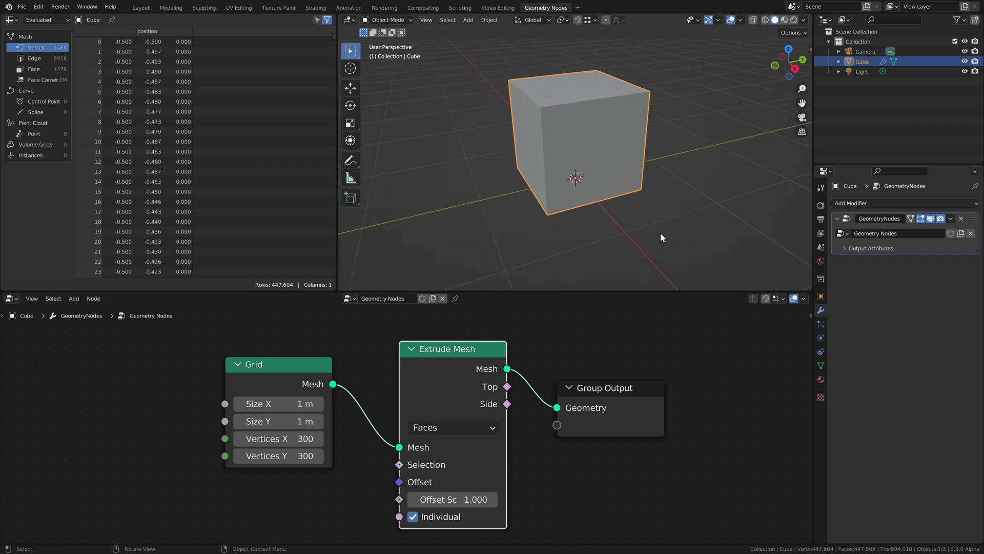
{"action": "middle_click_drag", "start_coordinate": [634, 195], "coordinate": [462, 191]}
- Add an Image Texture node below the Grid node and load LightnessSpectogram.png into it
{"action": "scroll", "coordinate": [392, 419], "scroll_direction": "down", "scroll_amount": 1}
{"action": "scroll", "coordinate": [392, 419], "scroll_direction": "down", "scroll_amount": 1}
{"action": "key", "text": "shift+a"}
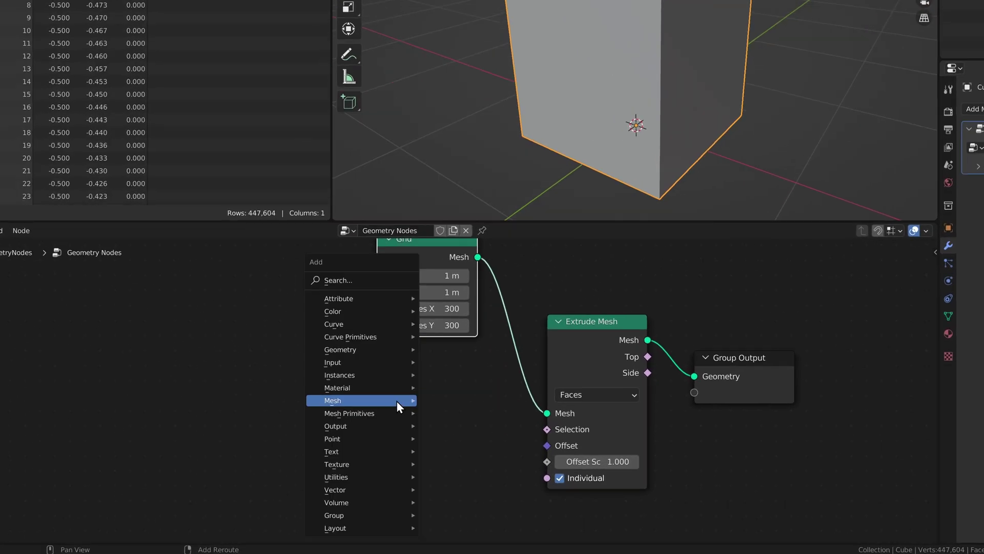
{"action": "mouse_move", "coordinate": [362, 481]}
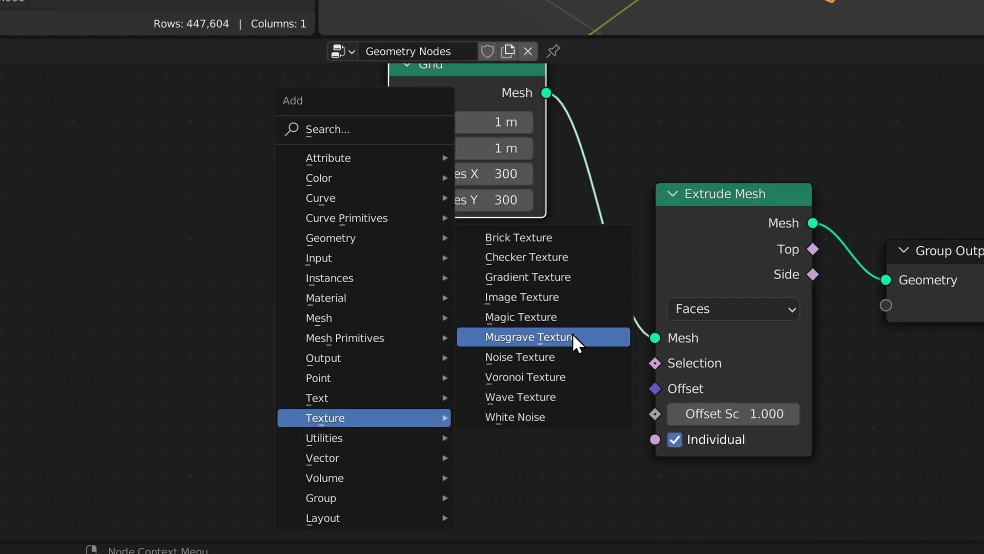
{"action": "left_click", "coordinate": [525, 299]}
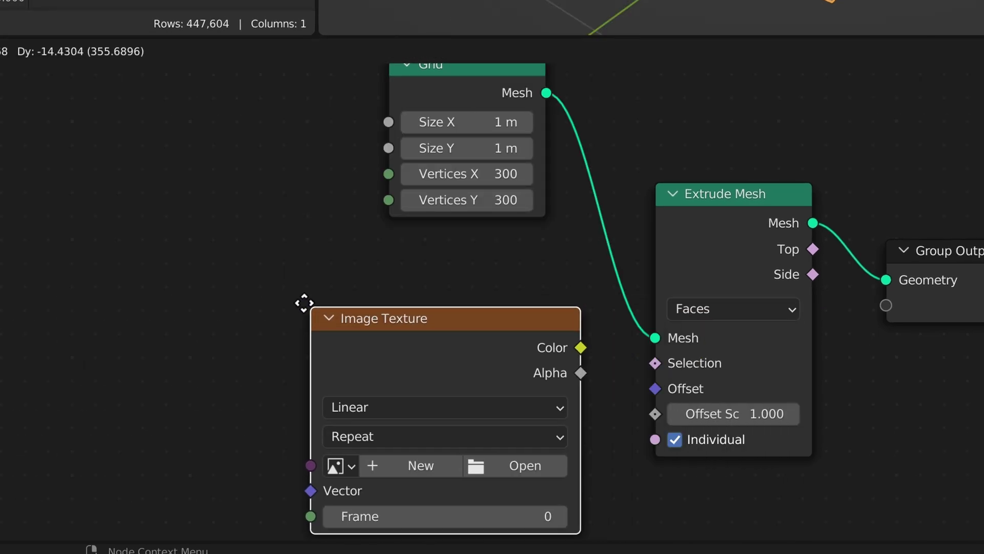
{"action": "left_click", "coordinate": [259, 285]}
{"action": "left_click", "coordinate": [419, 434]}
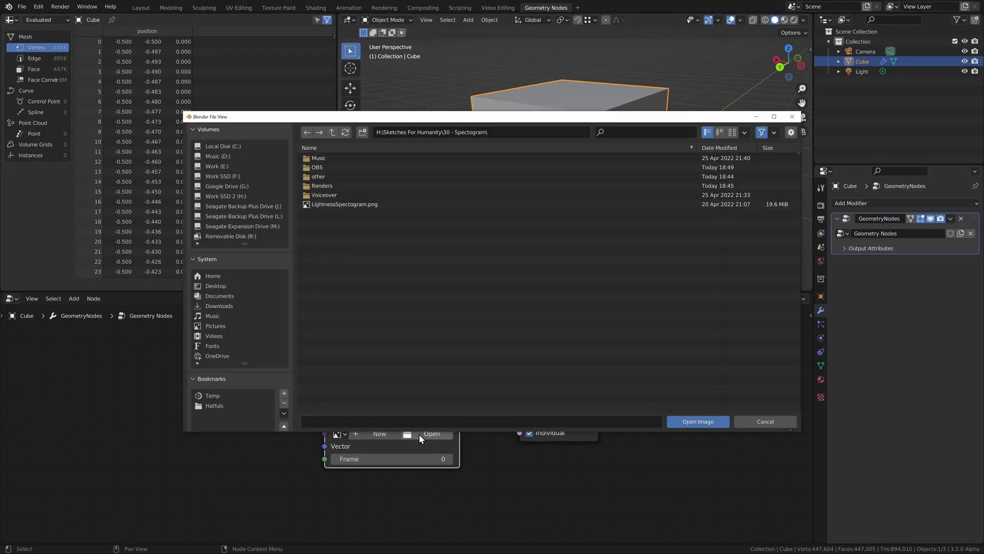
{"action": "double_click", "coordinate": [328, 205]}
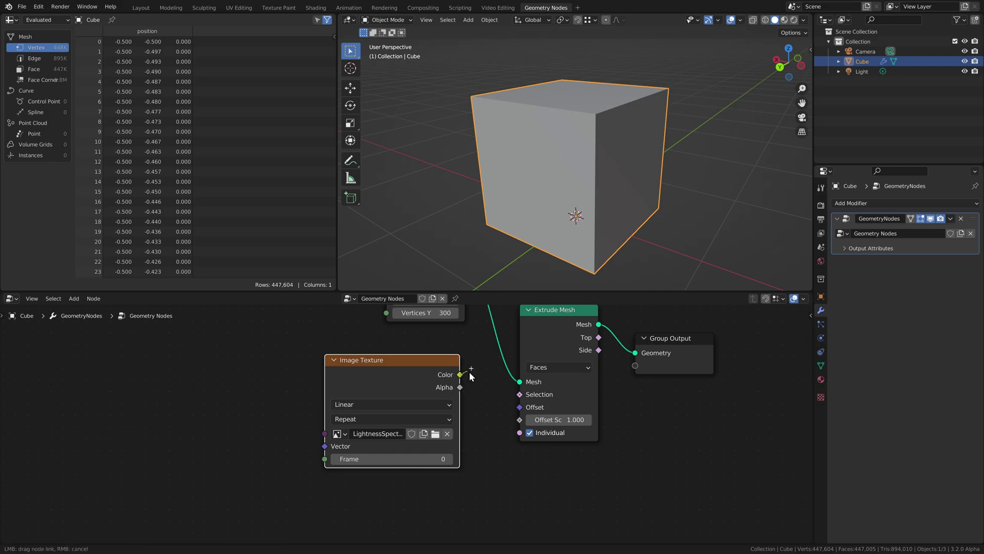
- Connect the Image Texture's color to the Extrude Mesh node's offset scale and inspect the resulting mesh from above
{"action": "left_click_drag", "start_coordinate": [521, 419], "coordinate": [520, 419]}
{"action": "middle_click_drag", "start_coordinate": [539, 207], "coordinate": [569, 216]}
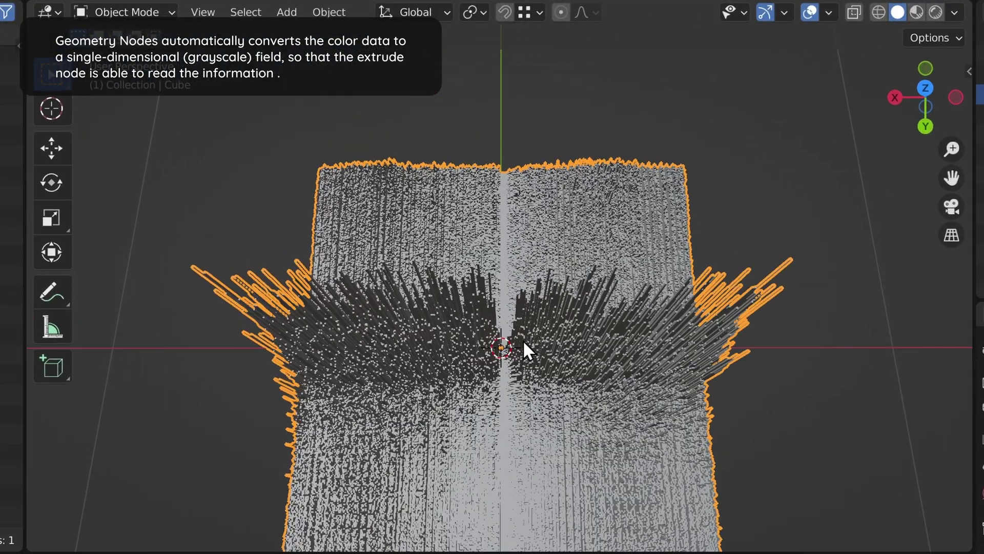
{"action": "middle_click_drag", "start_coordinate": [523, 340], "coordinate": [933, 395]}
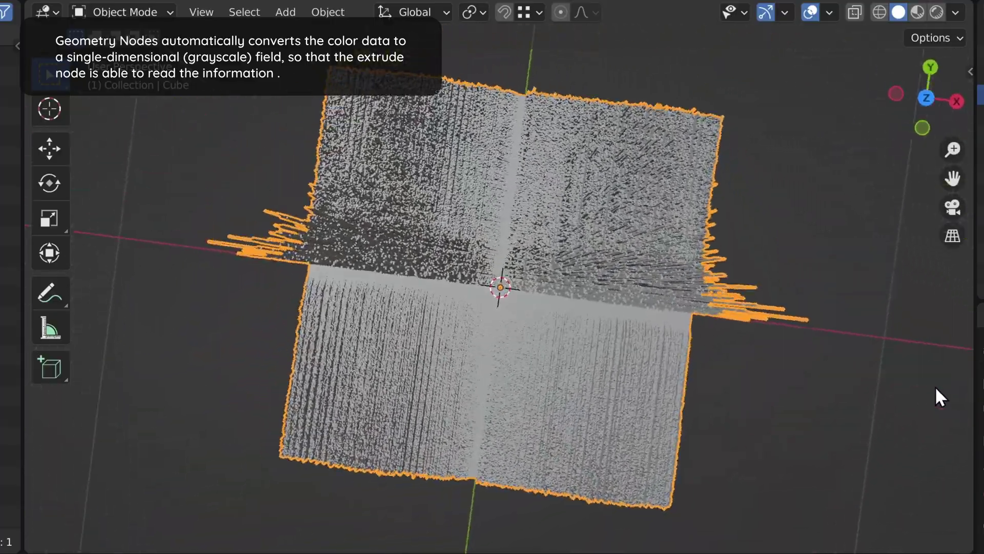
- Set the Image Texture node's extension mode to Clip and check the mesh from above
{"action": "scroll", "coordinate": [514, 333], "scroll_direction": "up", "scroll_amount": 6}
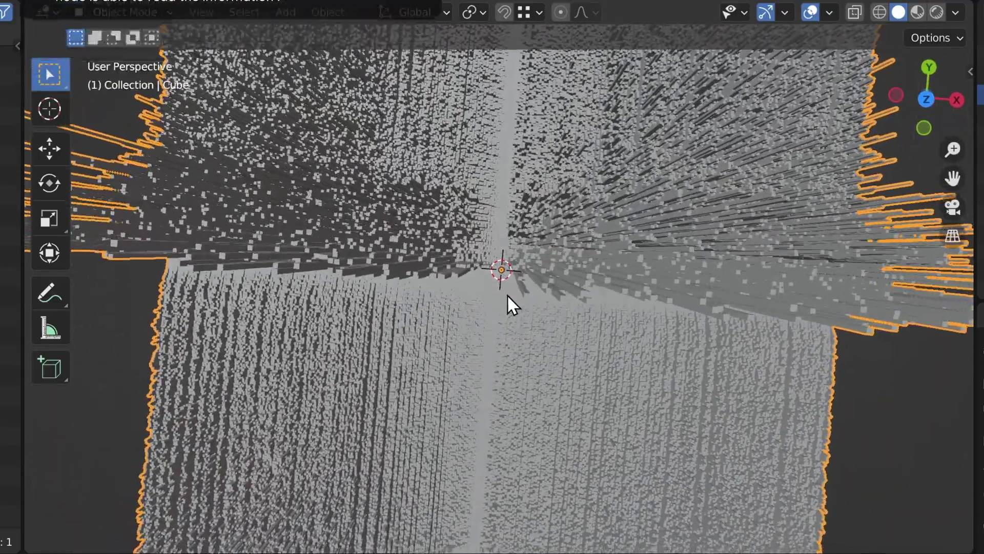
{"action": "middle_click_drag", "start_coordinate": [506, 294], "coordinate": [549, 253]}
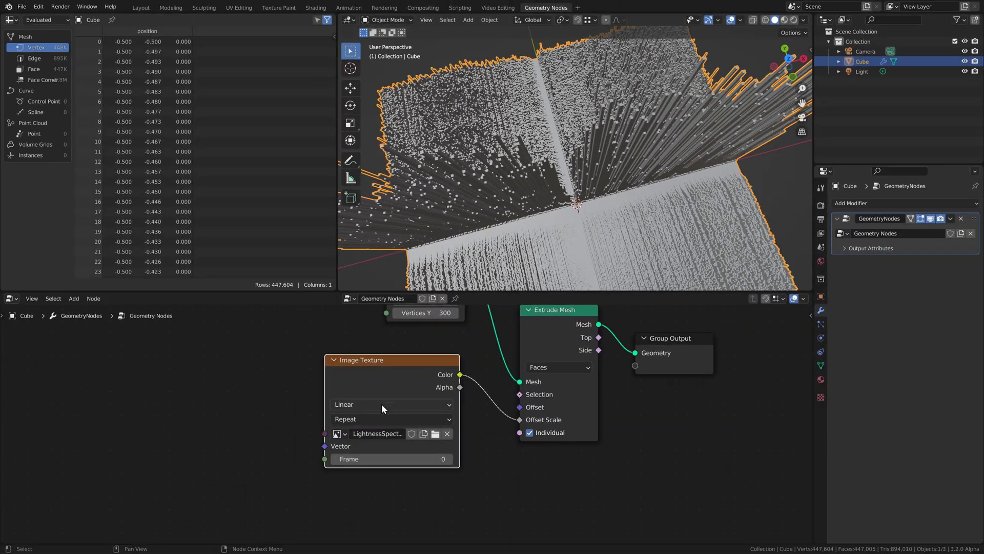
{"action": "left_click", "coordinate": [371, 419]}
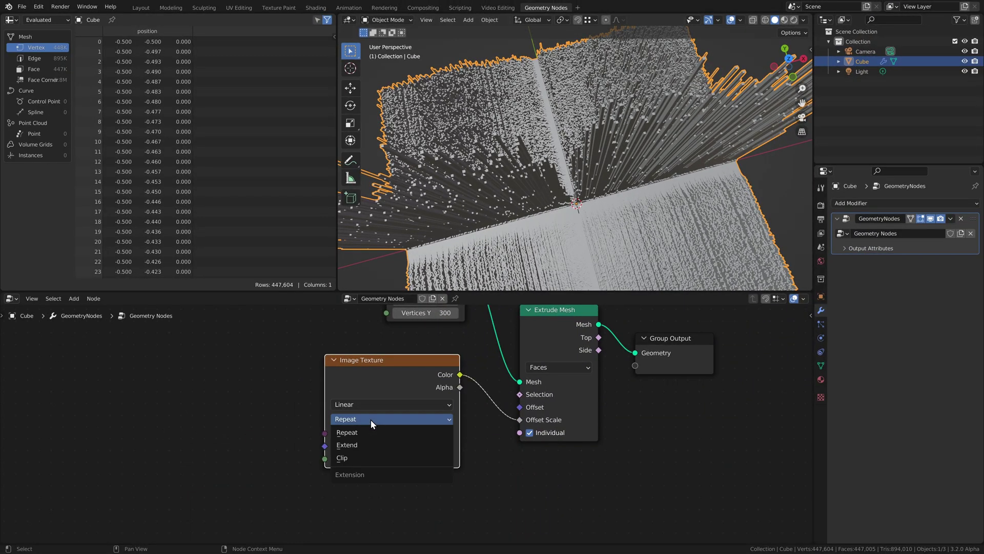
{"action": "left_click", "coordinate": [359, 459]}
{"action": "mouse_move", "coordinate": [556, 231]}
{"action": "middle_mouse_down"}
{"action": "mouse_move", "coordinate": [558, 217]}
{"action": "mouse_move", "coordinate": [552, 231]}
{"action": "middle_mouse_up"}
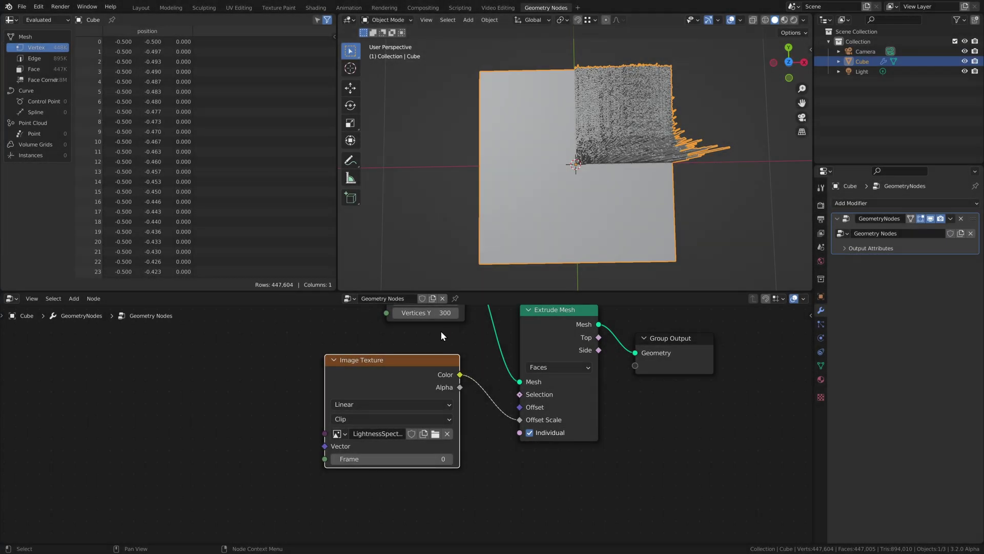
- Add a Position node before the Image Texture and feed its output into a new vector Add node
{"action": "middle_click_drag", "start_coordinate": [441, 331], "coordinate": [605, 333]}
{"action": "key", "text": "shift+a"}
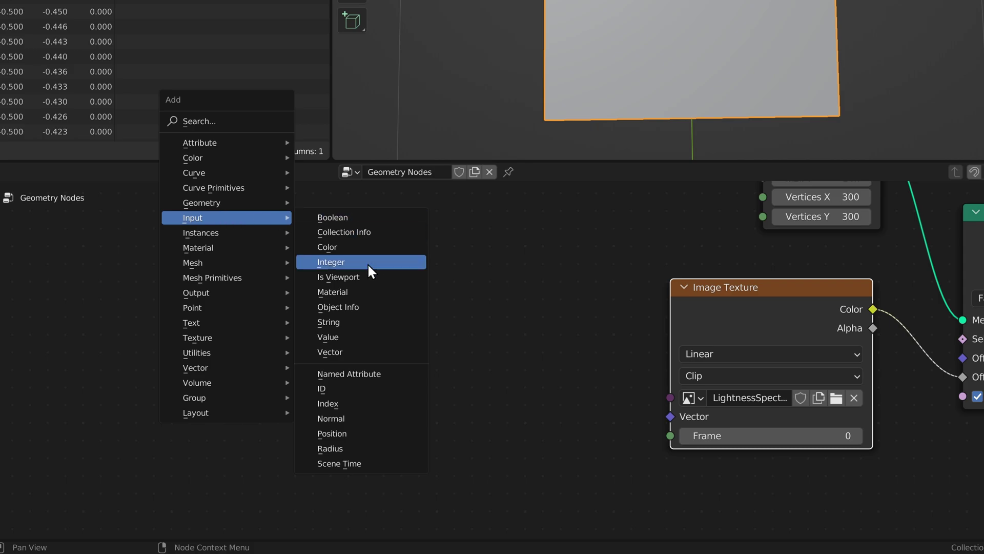
{"action": "left_click", "coordinate": [340, 436]}
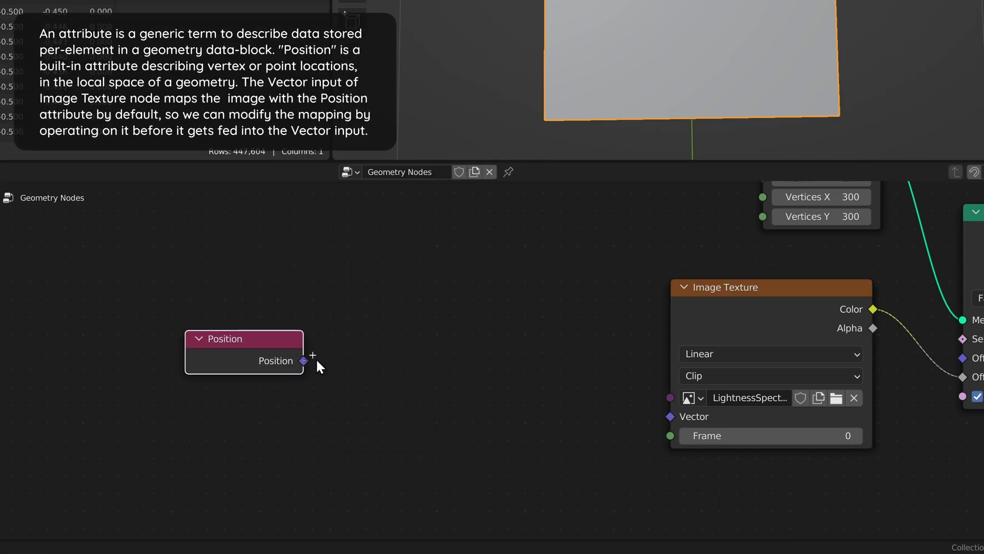
{"action": "left_click_drag", "start_coordinate": [315, 357], "coordinate": [373, 358]}
{"action": "type", "text": "add"}
{"action": "key", "text": "Return"}
{"action": "left_click", "coordinate": [412, 359]}
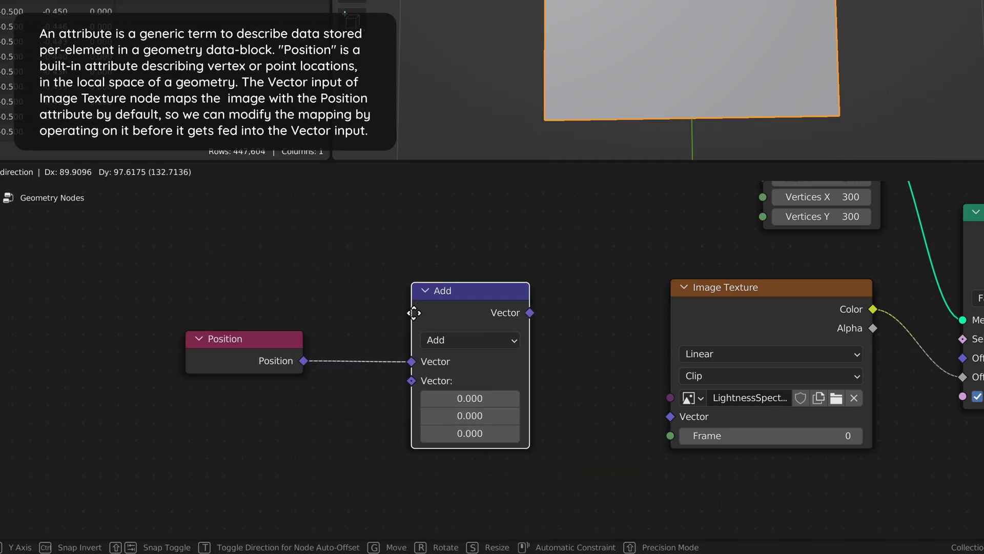
- Set the Add node's Y value to 0.5 and connect its output to the Image Texture's Vector input
{"action": "left_click", "coordinate": [470, 414]}
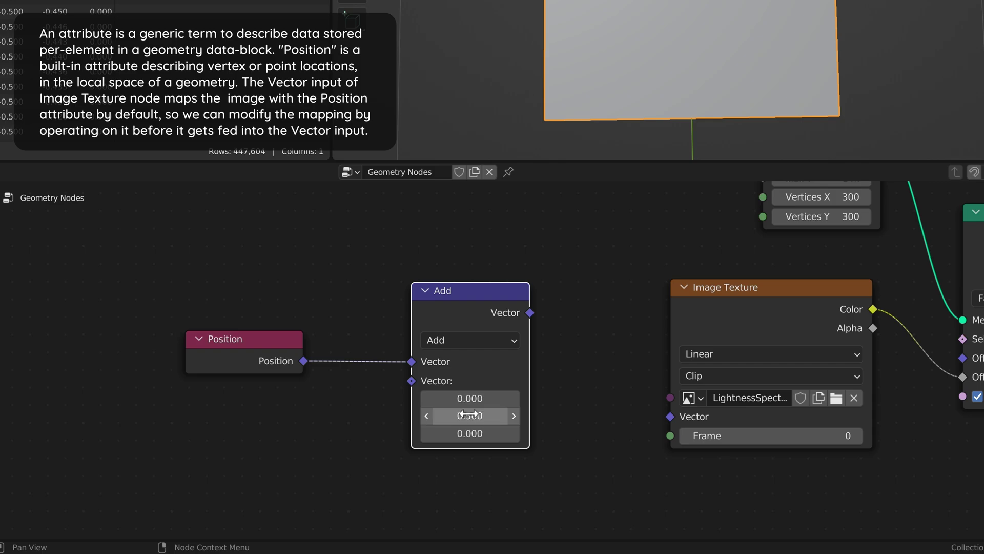
{"action": "left_click_drag", "start_coordinate": [529, 313], "coordinate": [667, 413]}
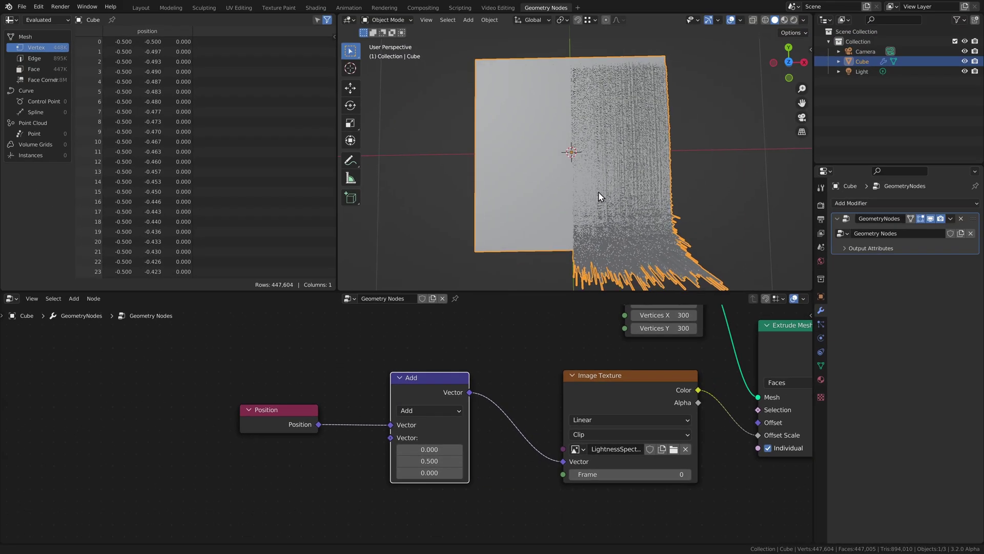
{"action": "middle_click_drag", "start_coordinate": [601, 197], "coordinate": [601, 180]}
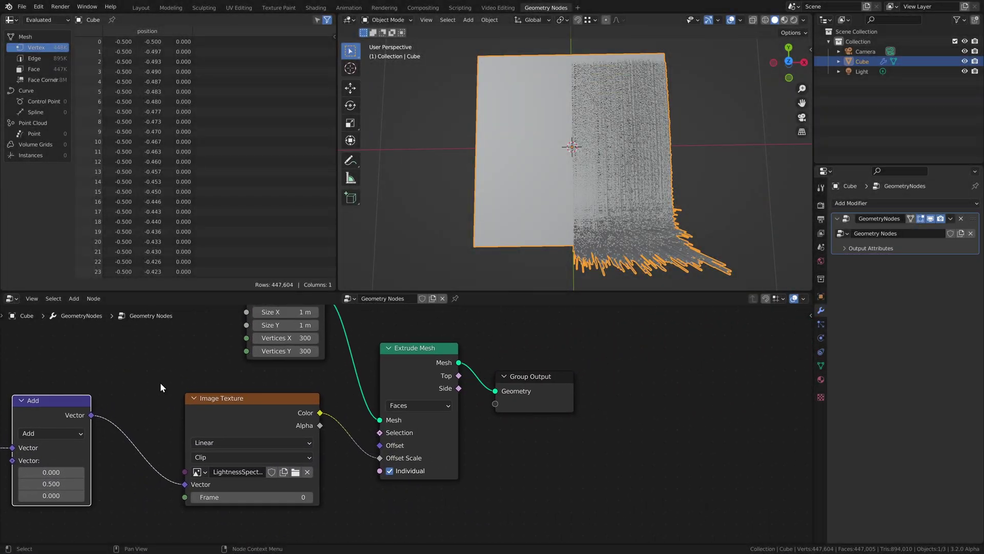
- Insert a Transform node between Extrude Mesh and Group Output and space the nodes apart
{"action": "scroll", "coordinate": [358, 415], "scroll_direction": "down", "scroll_amount": 5}
{"action": "key", "text": "shift+a"}
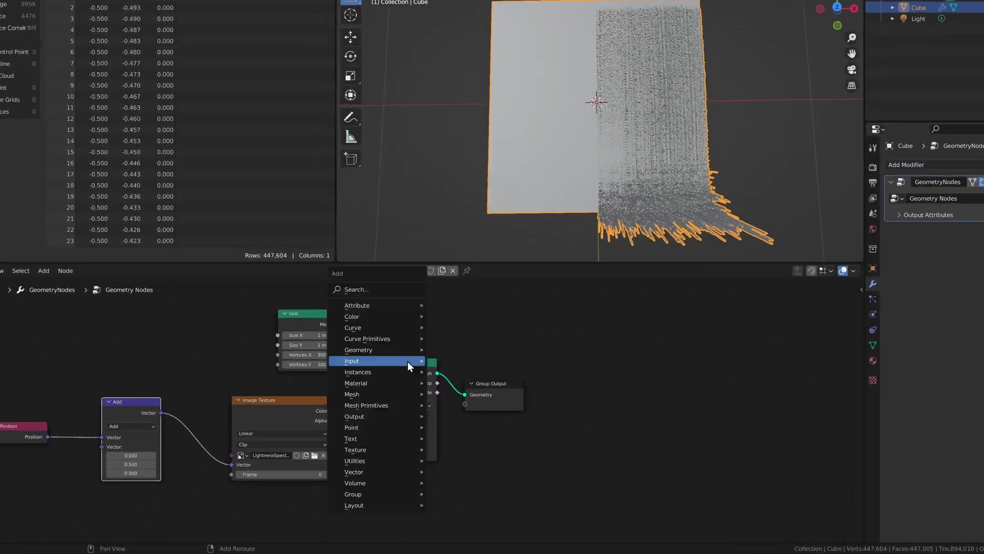
{"action": "mouse_move", "coordinate": [387, 370]}
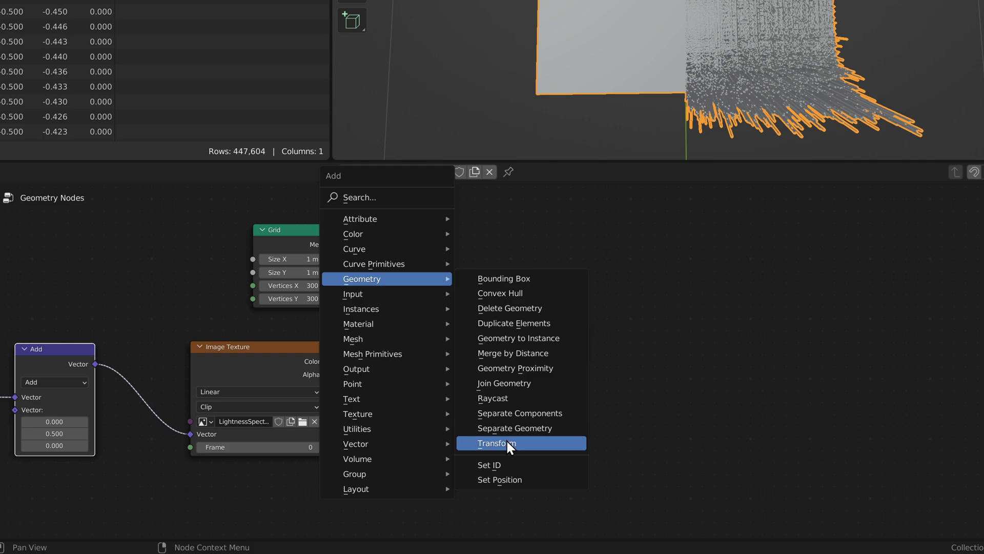
{"action": "left_click", "coordinate": [507, 443]}
{"action": "left_click", "coordinate": [484, 303]}
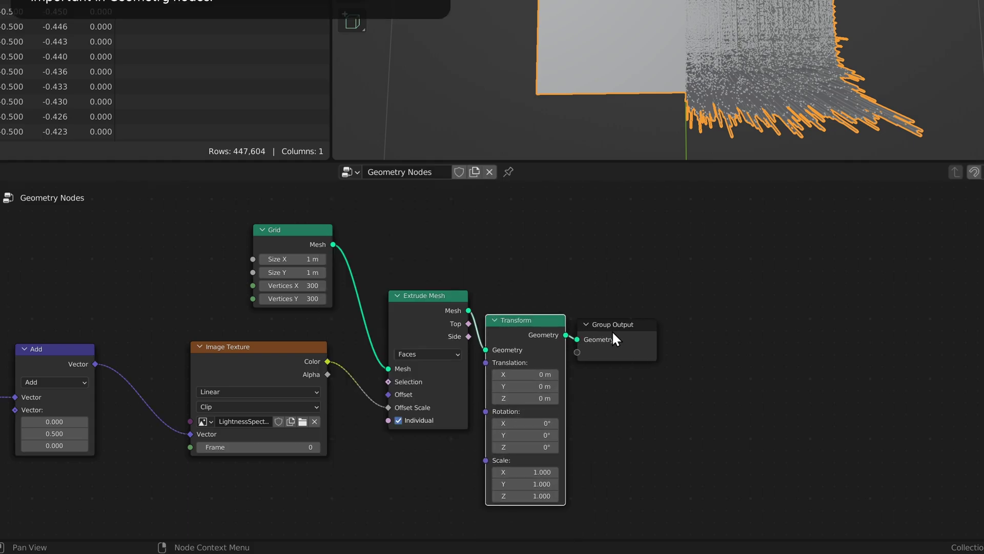
{"action": "left_click_drag", "start_coordinate": [612, 330], "coordinate": [642, 322]}
{"action": "left_click_drag", "start_coordinate": [523, 322], "coordinate": [537, 298]}
- Set the Transform node's X and Y scale to 4 and inspect the enlarged mesh from the side
{"action": "scroll", "coordinate": [534, 454], "scroll_direction": "up", "scroll_amount": 2}
{"action": "left_click_drag", "start_coordinate": [515, 437], "coordinate": [514, 452]}
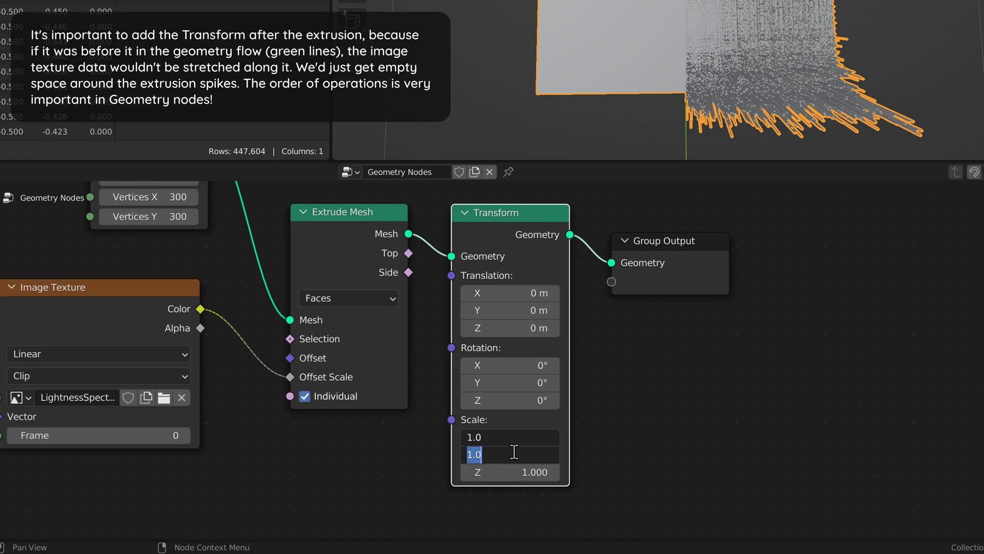
{"action": "key", "text": "Return"}
{"action": "middle_click_drag", "start_coordinate": [578, 186], "coordinate": [641, 128]}
{"action": "scroll", "coordinate": [669, 184], "scroll_direction": "up", "scroll_amount": 3}
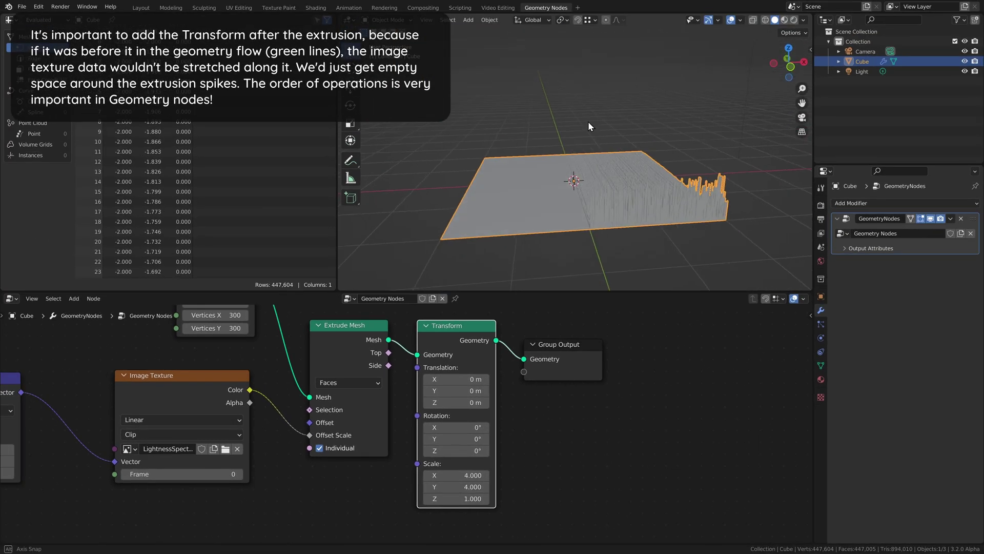
{"action": "middle_click_drag", "start_coordinate": [669, 189], "coordinate": [590, 180], "text": "shift"}
{"action": "middle_click_drag", "start_coordinate": [590, 179], "coordinate": [611, 198]}
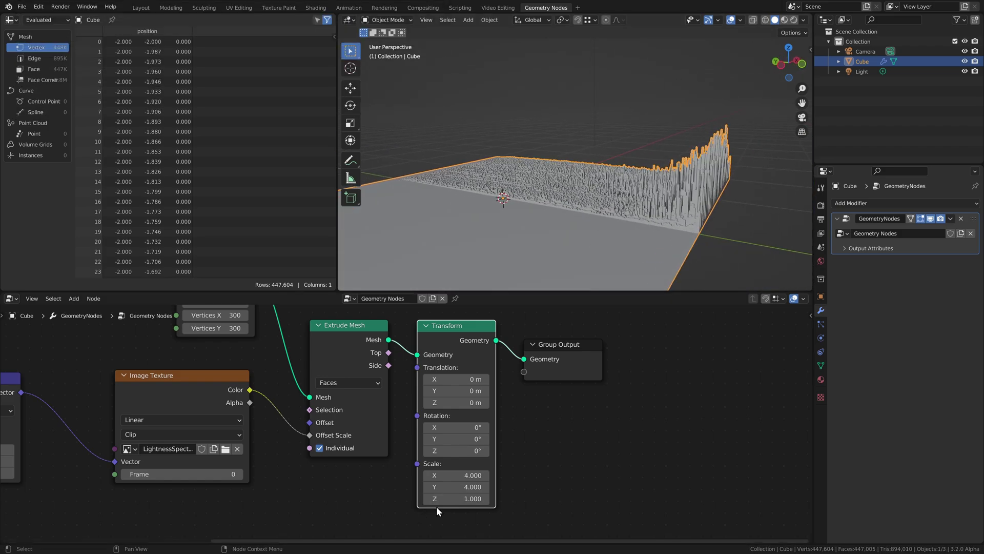
- Set the Transform node's Z scale to 0.5
{"action": "left_click", "coordinate": [453, 501]}
{"action": "type", "text": ".5"}
{"action": "key", "text": "Return"}
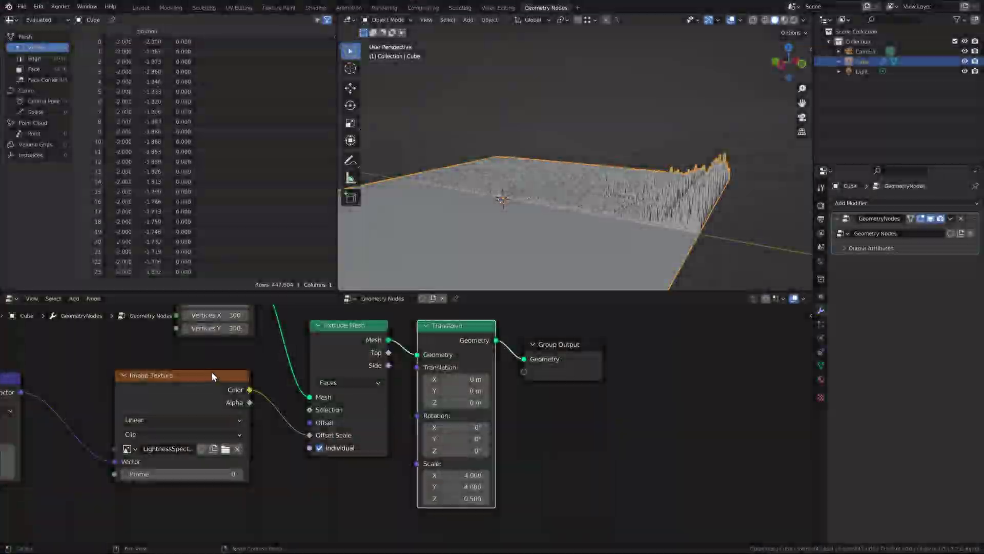
- Insert a second vector math node between the Add and Image Texture nodes and set its operation to Divide
{"action": "middle_click_drag", "start_coordinate": [211, 371], "coordinate": [592, 366]}
{"action": "left_click_drag", "start_coordinate": [354, 393], "coordinate": [299, 389]}
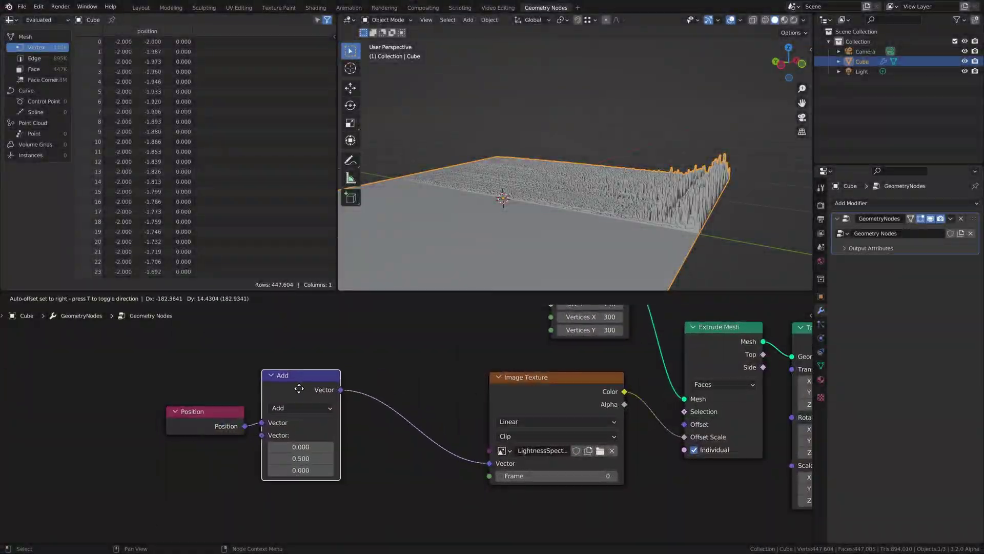
{"action": "key", "text": "Return"}
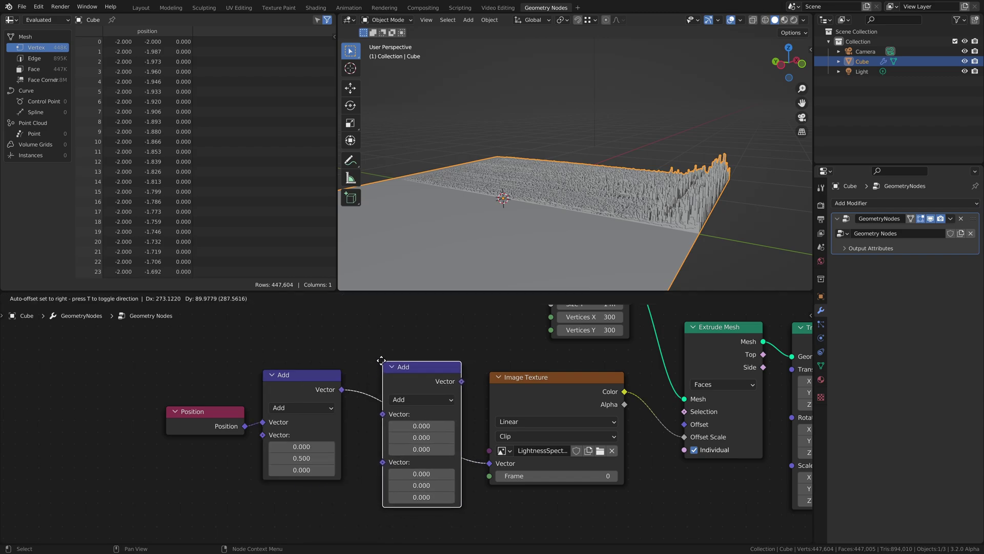
{"action": "left_click", "coordinate": [381, 373]}
{"action": "left_click", "coordinate": [398, 393]}
{"action": "left_click", "coordinate": [395, 342]}
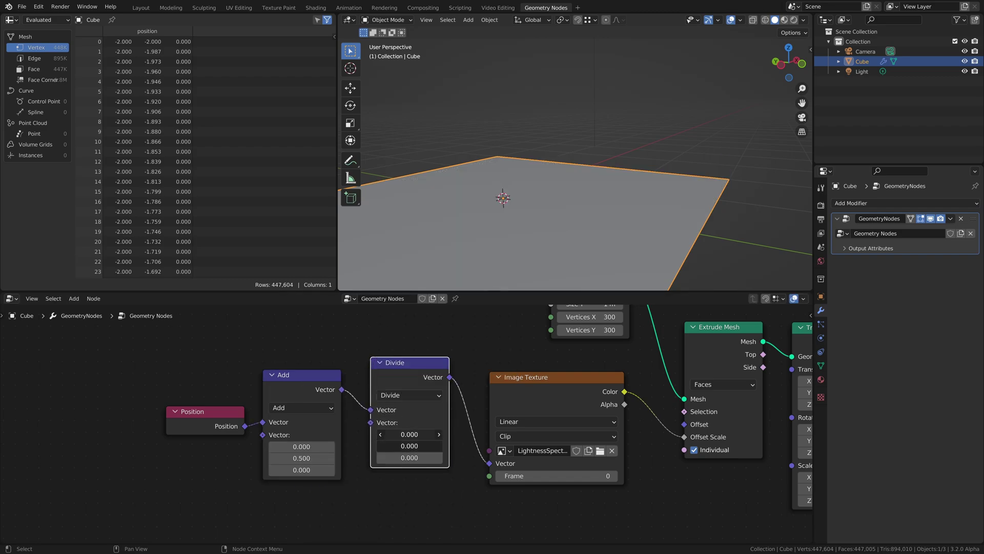
- Set all three divisor values of the Divide node to 1
{"action": "left_click_drag", "start_coordinate": [409, 446], "coordinate": [409, 457]}
{"action": "type", "text": "1"}
{"action": "key", "text": "Return"}
{"action": "middle_click_drag", "start_coordinate": [597, 186], "coordinate": [577, 197]}
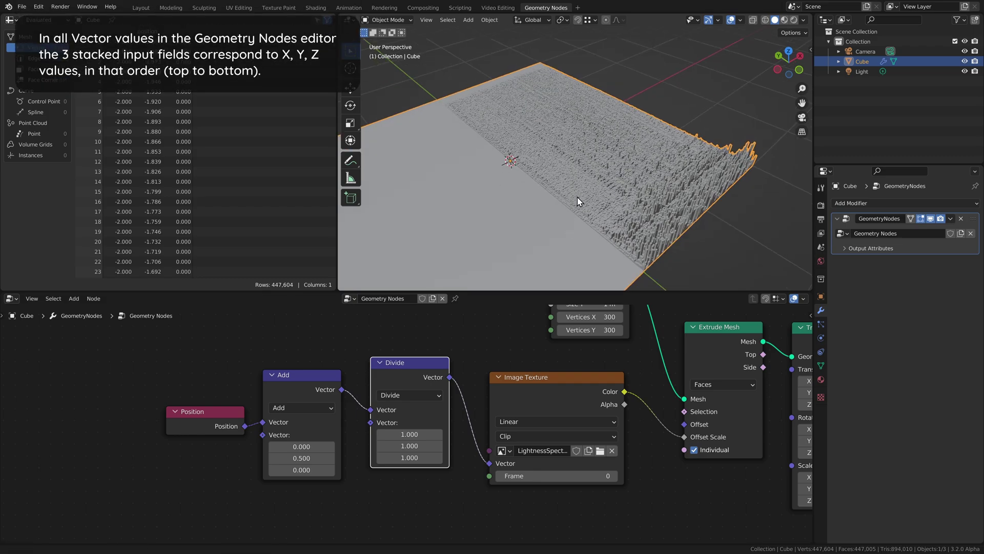
- Set the Divide node's X divisor to 11 and Y divisor to 8, and check the stretched spectrogram from above
{"action": "mouse_move", "coordinate": [409, 435]}
{"action": "left_mouse_down"}
{"action": "mouse_move", "coordinate": [449, 434]}
{"action": "mouse_move", "coordinate": [396, 451]}
{"action": "left_mouse_up"}
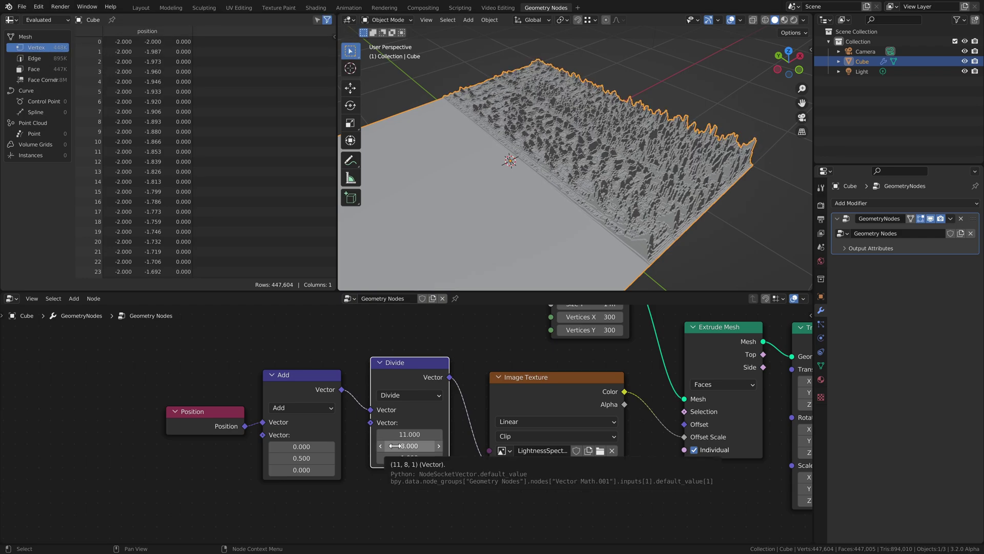
{"action": "middle_click_drag", "start_coordinate": [632, 232], "coordinate": [585, 236]}
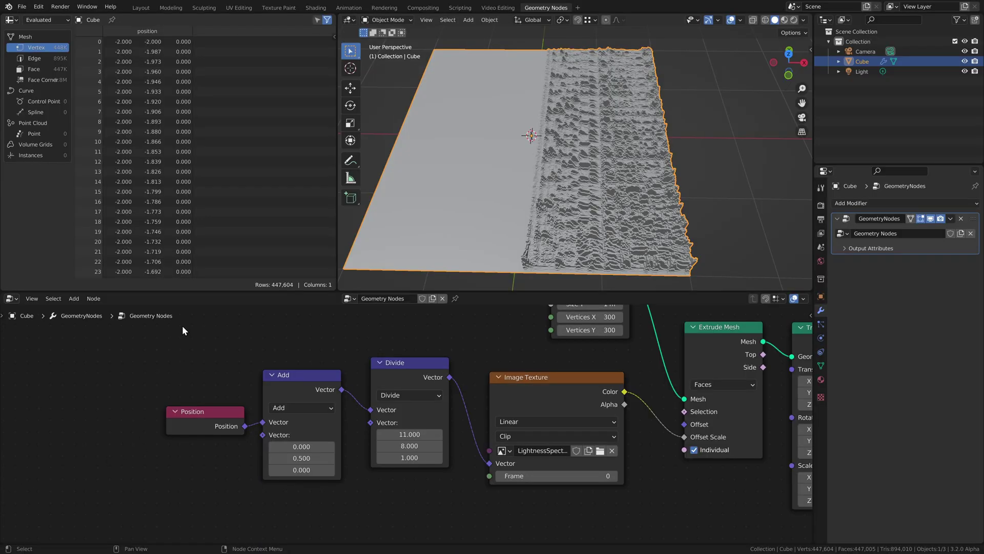
- Move the Position, Add and Divide nodes together away from the Image Texture to make room between them
{"action": "left_click_drag", "start_coordinate": [171, 322], "coordinate": [391, 442]}
{"action": "key", "text": "g"}
{"action": "left_click", "coordinate": [279, 461]}
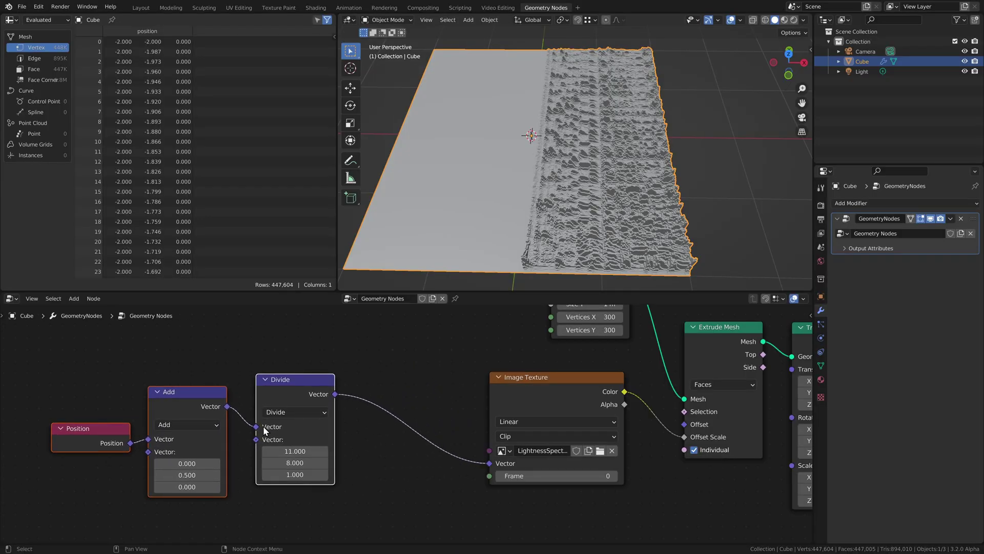
- Duplicate the Add node, insert the copy between Divide and Image Texture, and set its vector values to 0
{"action": "left_click", "coordinate": [188, 399]}
{"action": "key", "text": "shift+d"}
{"action": "left_click", "coordinate": [414, 438]}
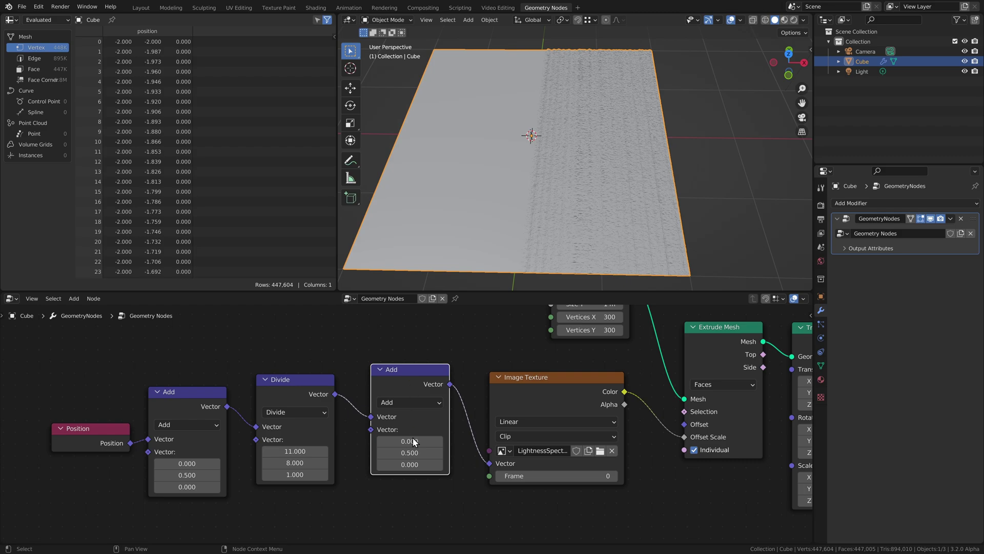
{"action": "key", "text": "Return"}
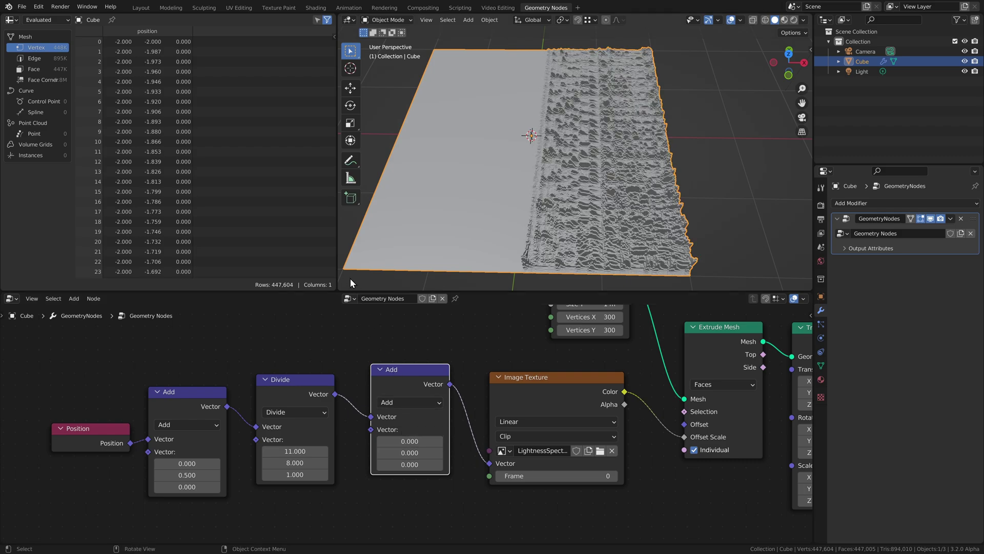
- Split the 3D viewport horizontally and change the lower area to a Timeline
{"action": "left_click_drag", "start_coordinate": [343, 293], "coordinate": [348, 243]}
{"action": "left_click", "coordinate": [348, 249]}
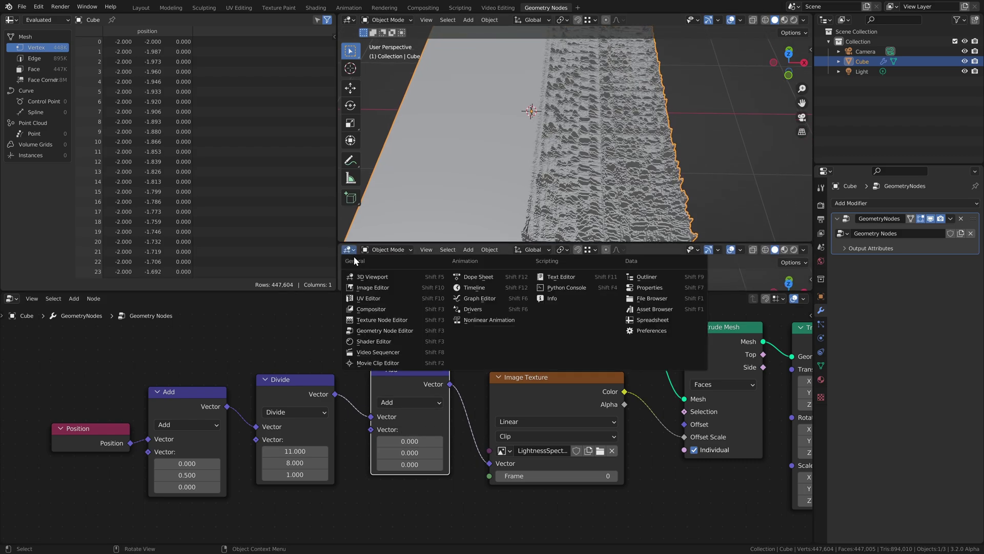
{"action": "left_click", "coordinate": [468, 288]}
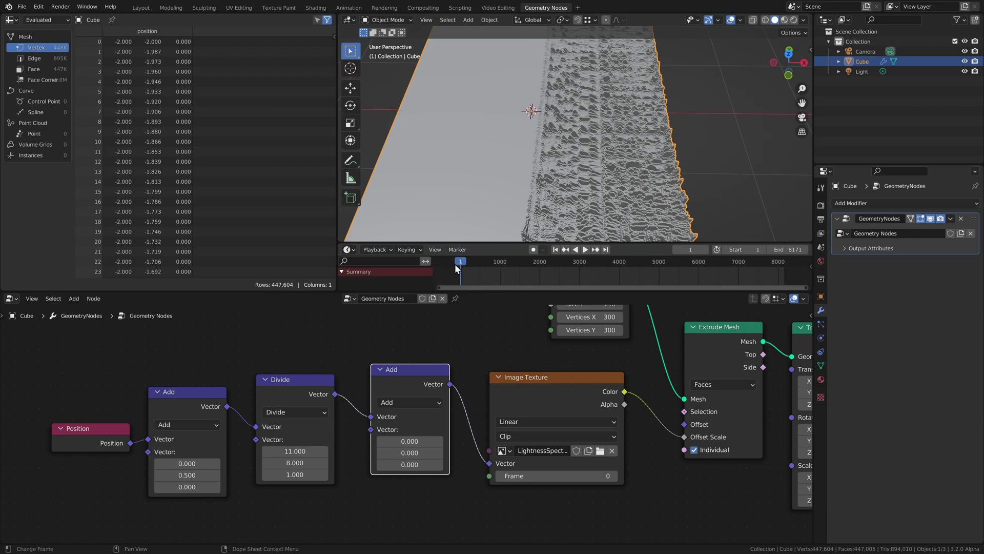
- Keyframe only the second Add node's X value, at 0 on frame 1 and at 1 on frame 8171
{"action": "right_click", "coordinate": [409, 441]}
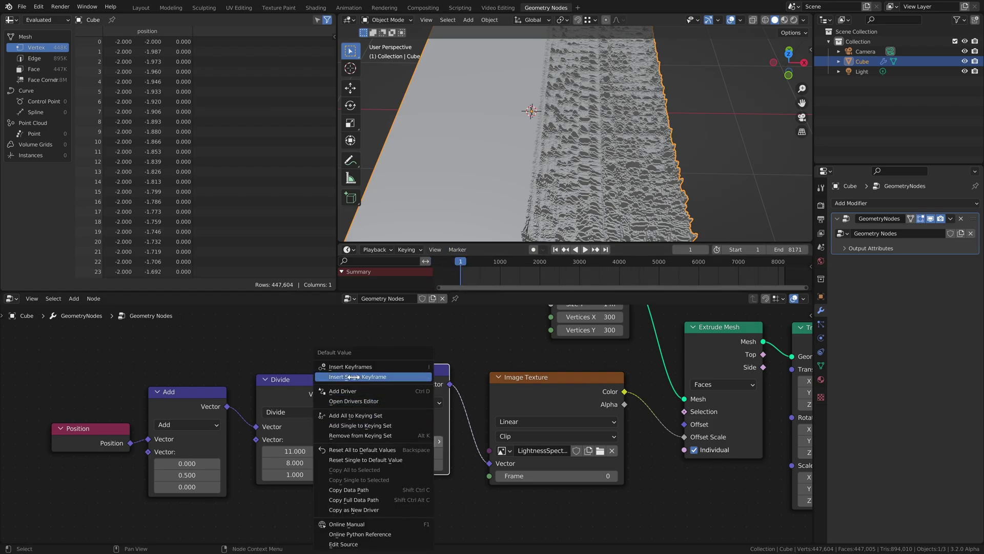
{"action": "left_click", "coordinate": [352, 377]}
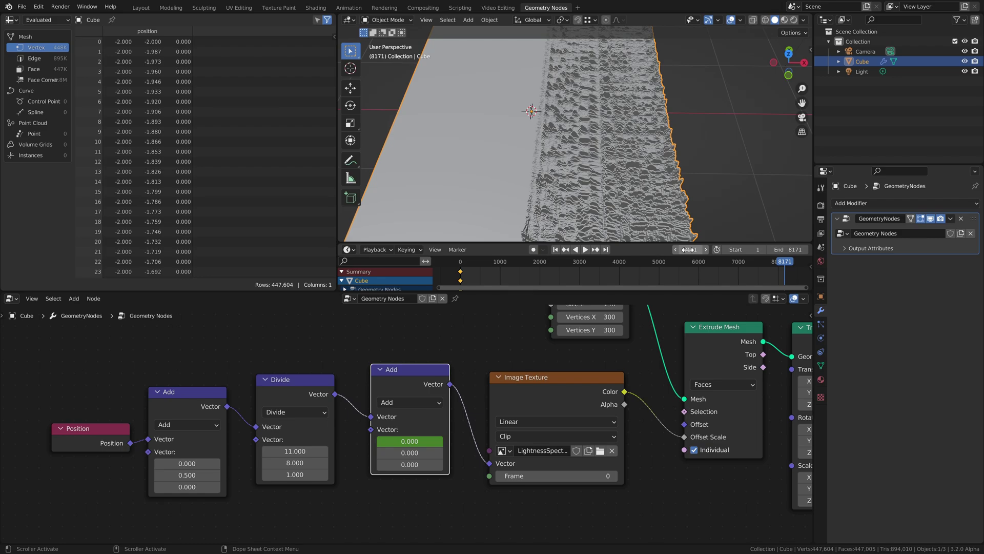
{"action": "key", "text": "Return"}
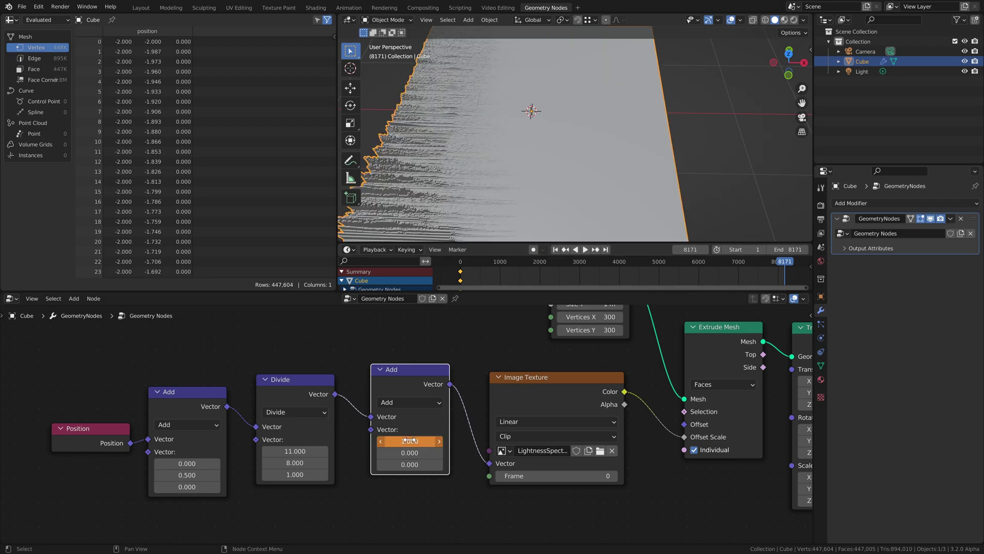
{"action": "right_click", "coordinate": [399, 440]}
{"action": "left_click", "coordinate": [358, 383]}
- Select both keyframes in the Timeline and change their interpolation mode
{"action": "left_click_drag", "start_coordinate": [445, 272], "coordinate": [799, 274]}
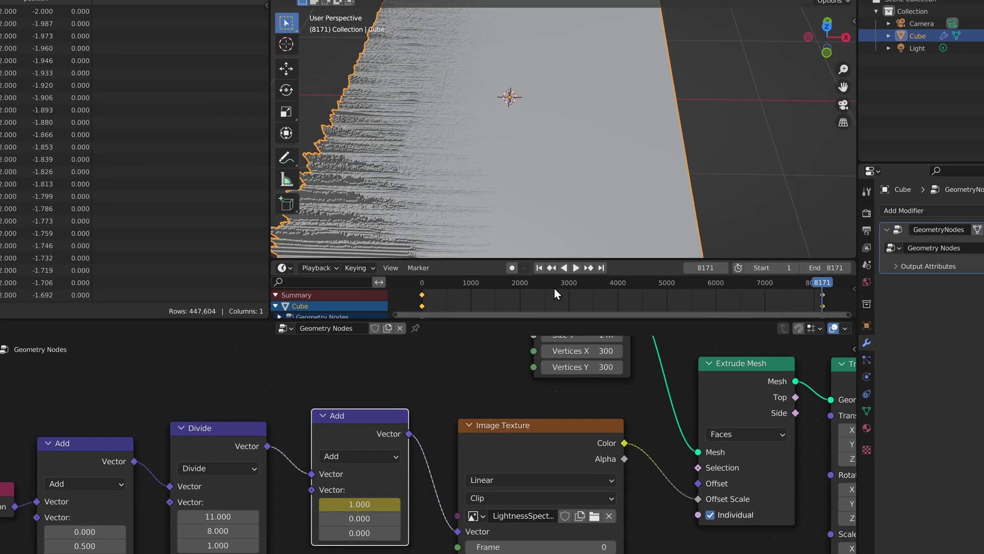
{"action": "key", "text": "t"}
{"action": "left_click", "coordinate": [517, 310]}
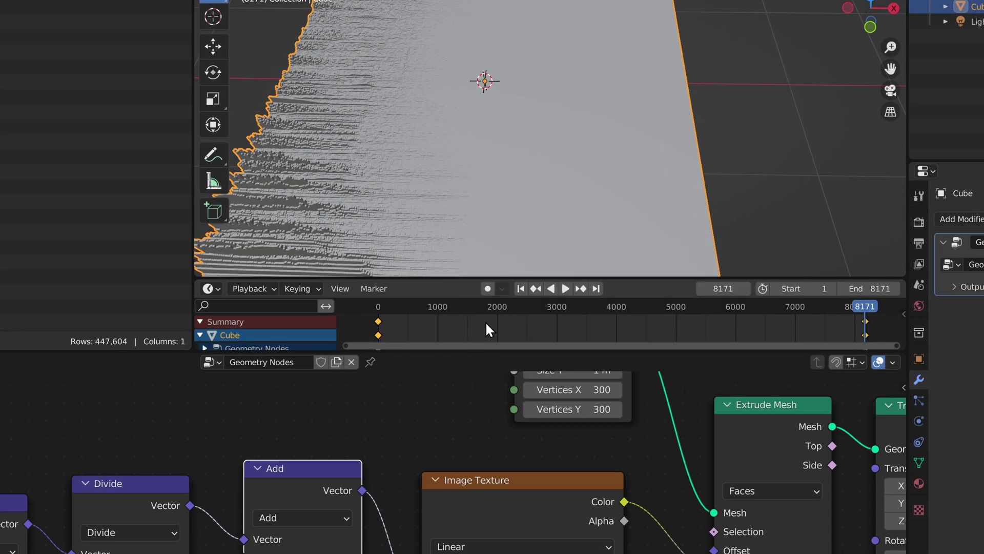
- Set the playback sync to Sync to Audio and preview the animation from frame 1
{"action": "left_click", "coordinate": [260, 286]}
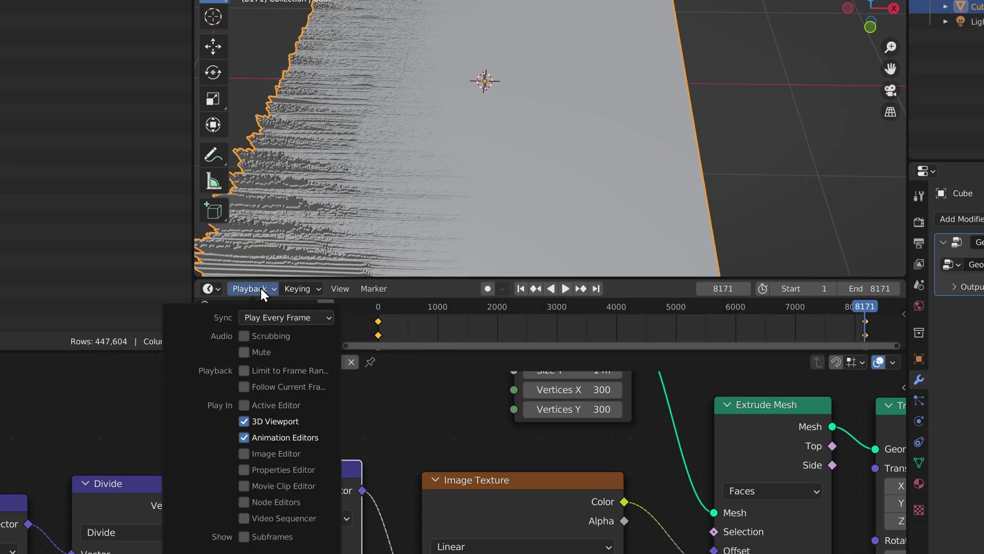
{"action": "left_click", "coordinate": [266, 315]}
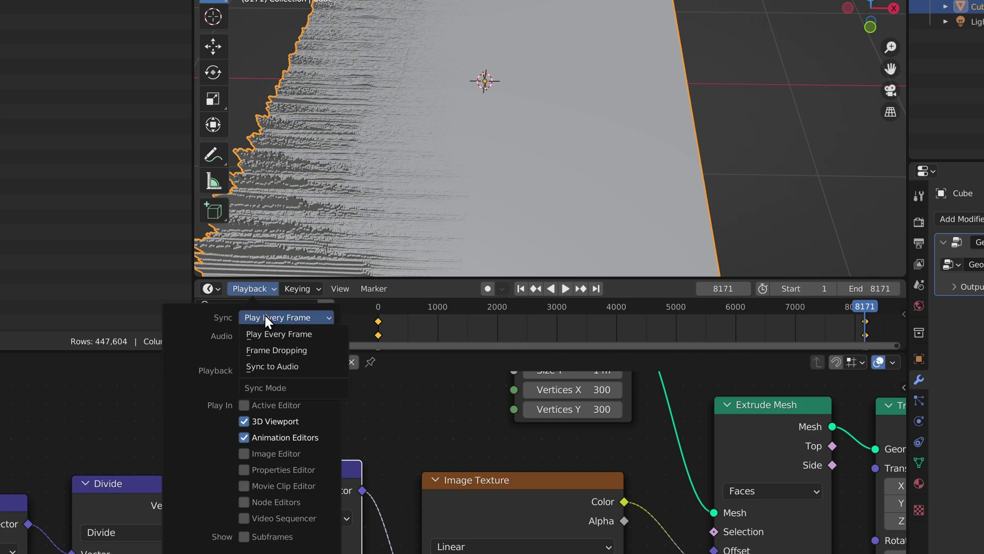
{"action": "left_click", "coordinate": [266, 365]}
{"action": "type", "text": "1"}
{"action": "key", "text": "Return"}
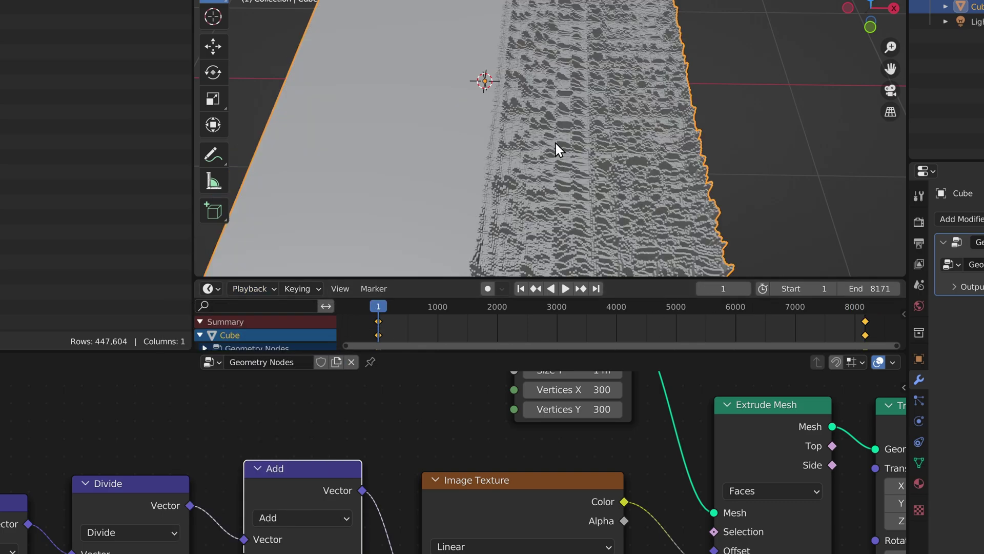
{"action": "key", "text": "space"}
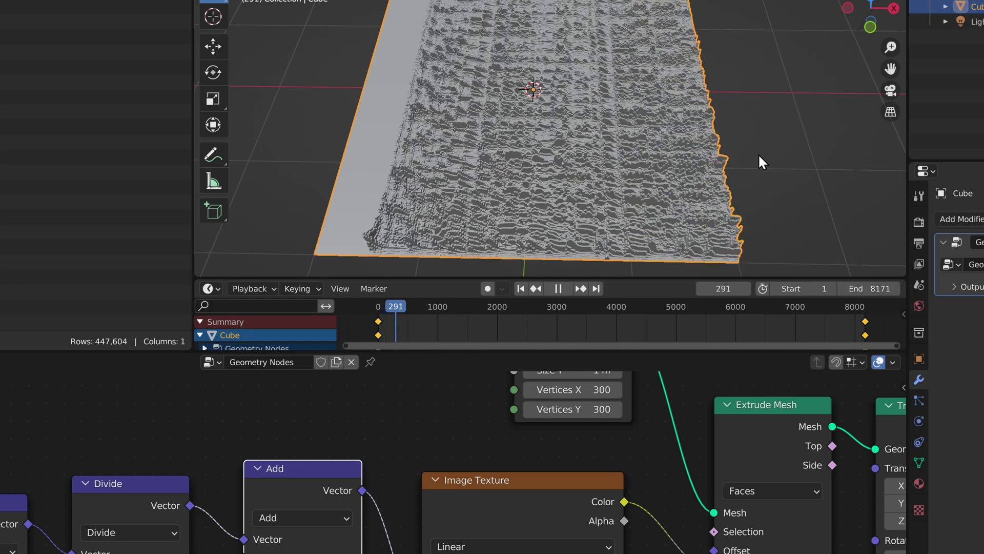
{"action": "key", "text": "space"}
- Make room before the Extrude Mesh node and insert a ColorRamp between the Image Texture's Color and Offset Scale
{"action": "middle_click_drag", "start_coordinate": [227, 444], "coordinate": [103, 438]}
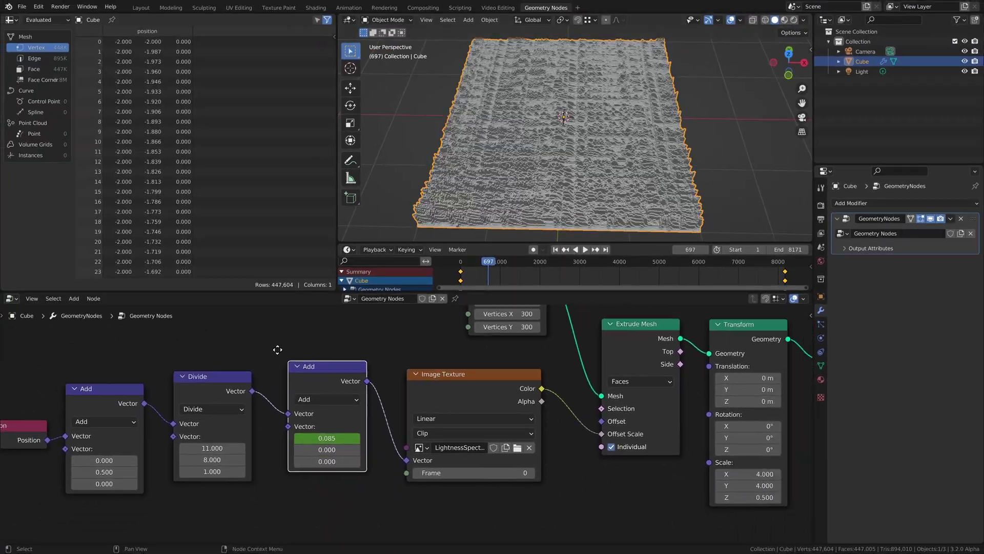
{"action": "middle_click_drag", "start_coordinate": [277, 349], "coordinate": [75, 345]}
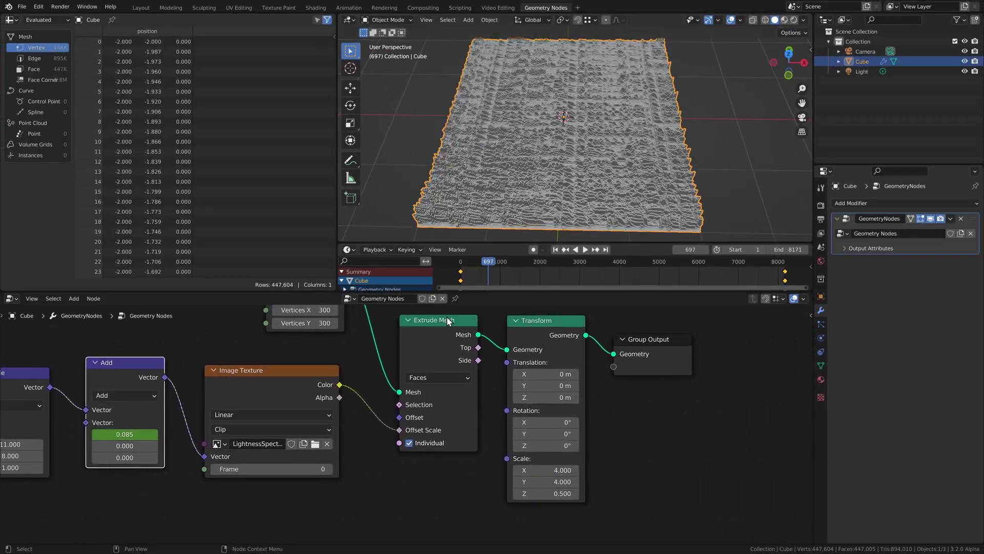
{"action": "key", "text": "g"}
{"action": "left_click", "coordinate": [682, 378]}
{"action": "key", "text": "shift+a"}
{"action": "mouse_move", "coordinate": [425, 374]}
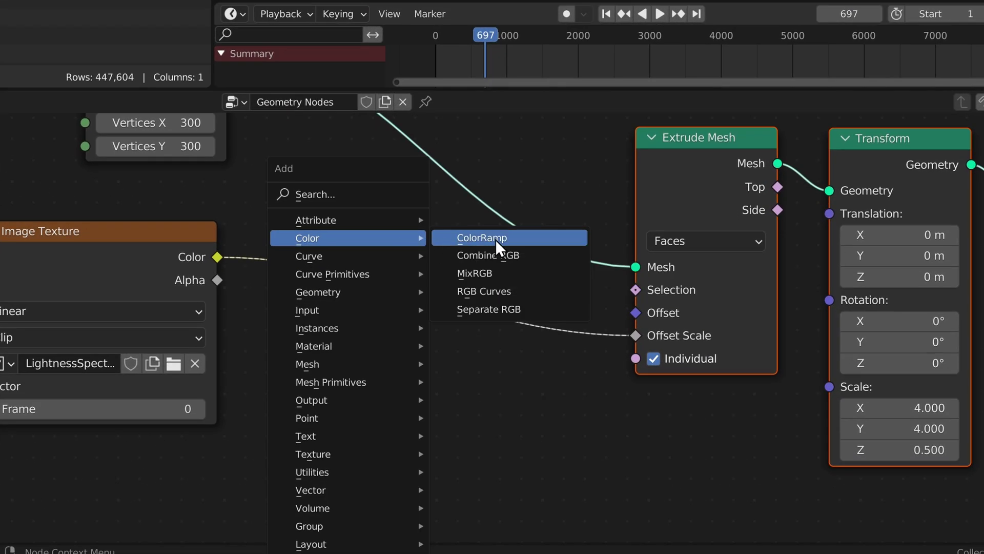
{"action": "left_click", "coordinate": [496, 239]}
{"action": "left_click", "coordinate": [314, 263]}
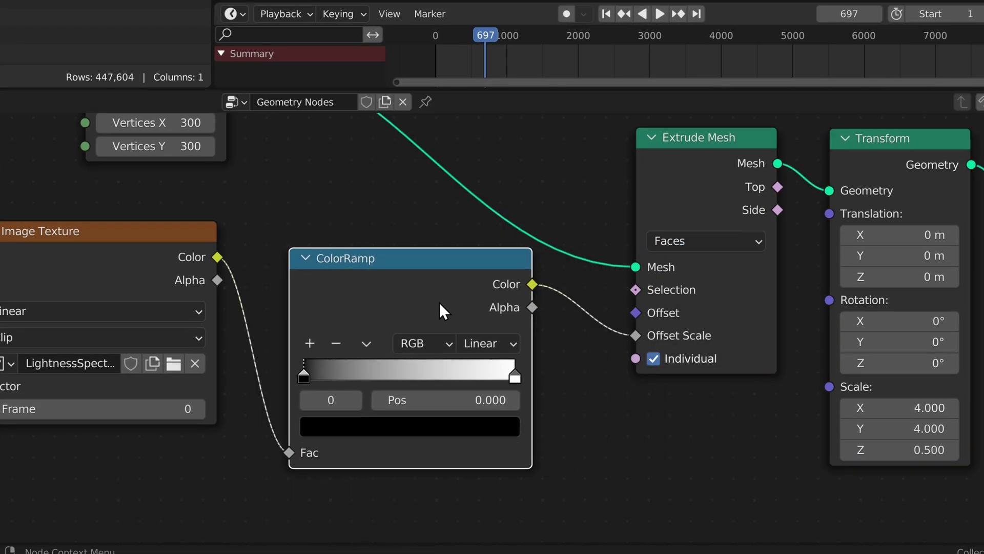
- Set the ColorRamp interpolation to Ease and move its black stop to position 0.081
{"action": "left_click", "coordinate": [487, 343]}
{"action": "left_click", "coordinate": [482, 365]}
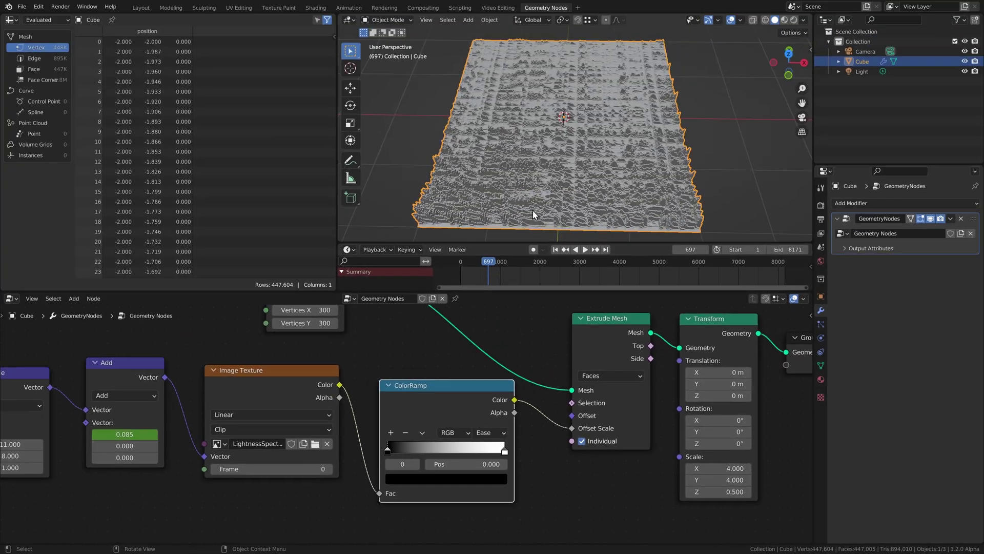
{"action": "scroll", "coordinate": [533, 210], "scroll_direction": "up", "scroll_amount": 1}
{"action": "middle_click_drag", "start_coordinate": [533, 210], "coordinate": [549, 145], "text": "shift"}
{"action": "scroll", "coordinate": [564, 106], "scroll_direction": "up", "scroll_amount": 4}
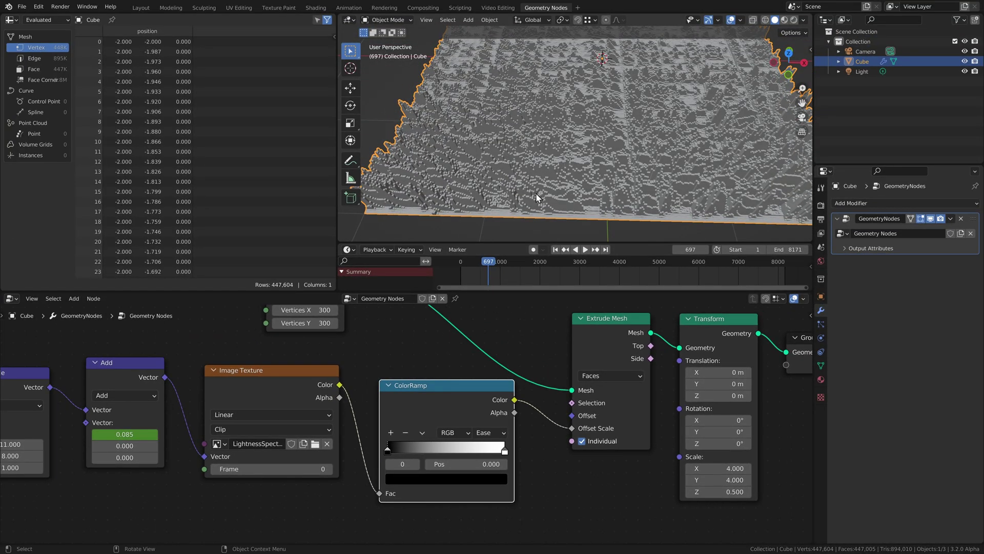
{"action": "mouse_move", "coordinate": [392, 442]}
{"action": "left_mouse_down"}
{"action": "mouse_move", "coordinate": [456, 444]}
{"action": "mouse_move", "coordinate": [389, 451]}
{"action": "left_mouse_up"}
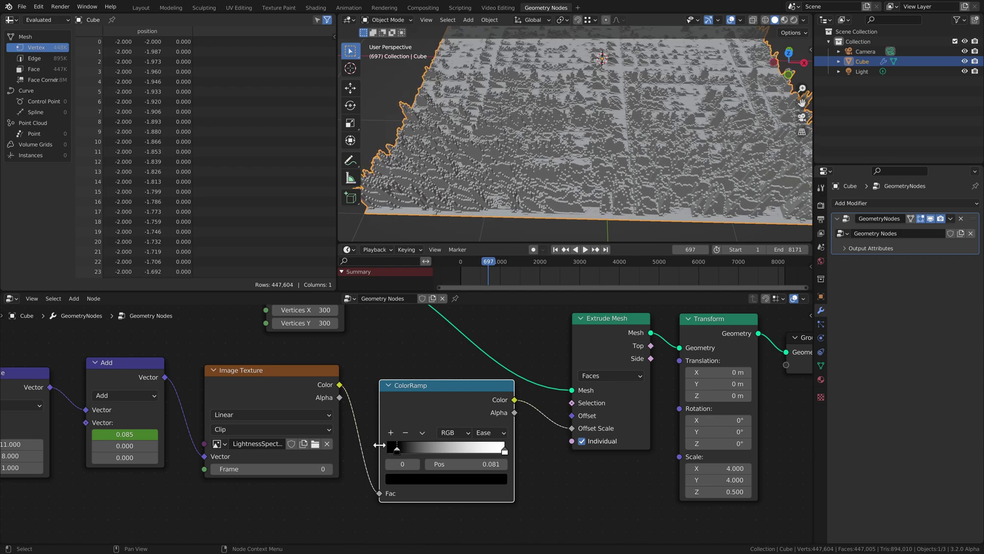
- Set the Grid node's Vertices X to 1500 and inspect the extruded surface up close
{"action": "middle_click_drag", "start_coordinate": [379, 443], "coordinate": [515, 437]}
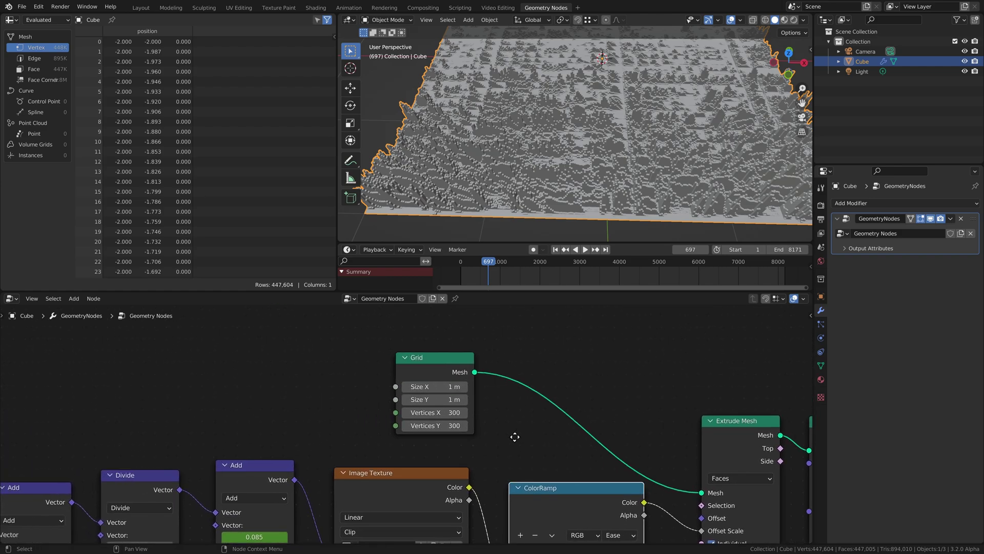
{"action": "left_click", "coordinate": [430, 413]}
{"action": "type", "text": "1500"}
{"action": "key", "text": "Return"}
{"action": "scroll", "coordinate": [571, 170], "scroll_direction": "up", "scroll_amount": 5}
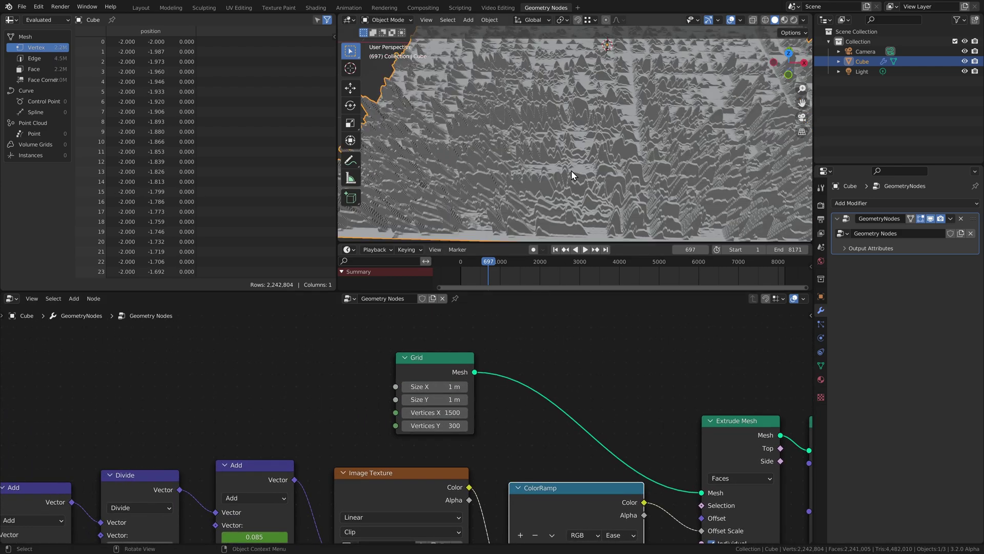
{"action": "mouse_move", "coordinate": [562, 123]}
{"action": "middle_mouse_down"}
{"action": "mouse_move", "coordinate": [543, 103]}
{"action": "mouse_move", "coordinate": [575, 110]}
{"action": "middle_mouse_up"}
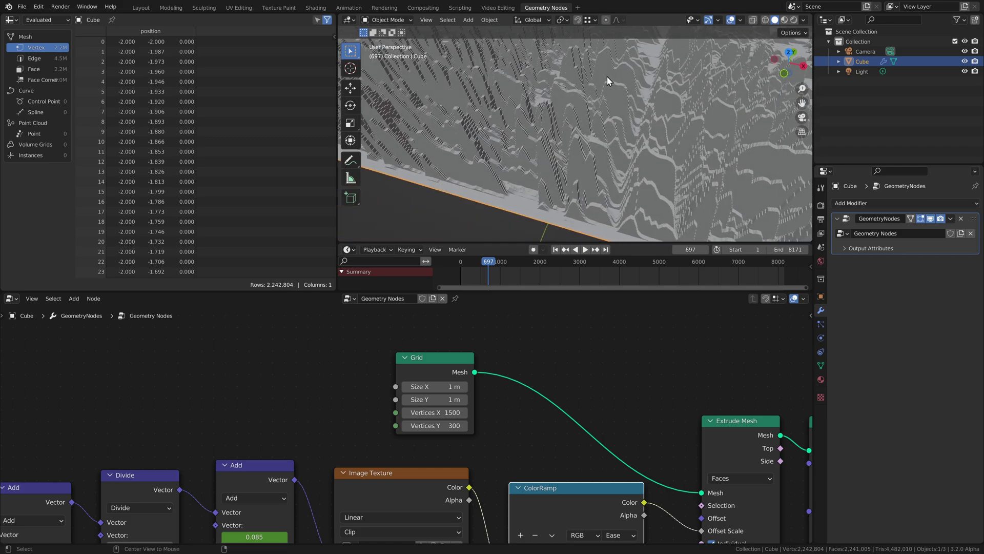
{"action": "middle_click_drag", "start_coordinate": [608, 81], "coordinate": [595, 137]}
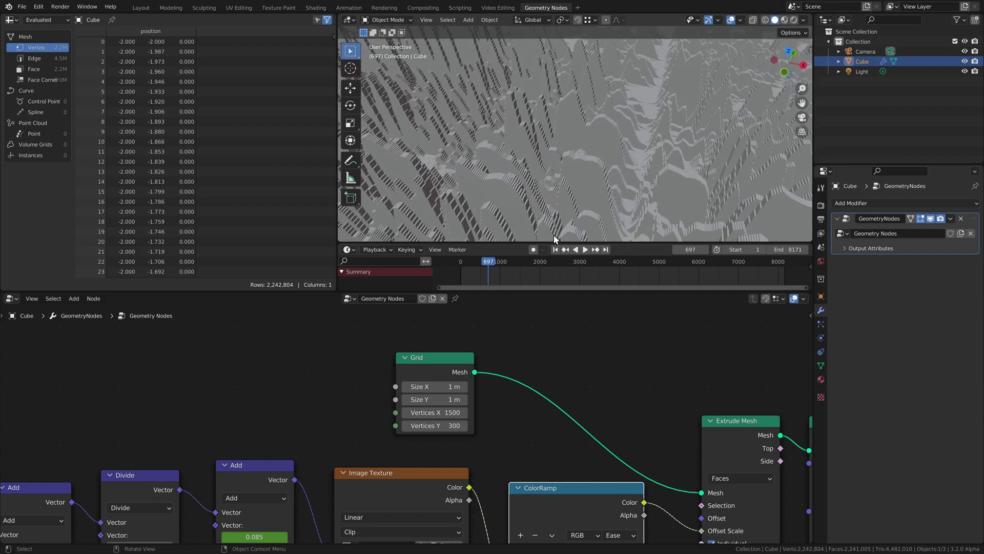
- Change the Image Texture node's interpolation to Cubic and check the whole mesh
{"action": "middle_click_drag", "start_coordinate": [517, 468], "coordinate": [535, 360]}
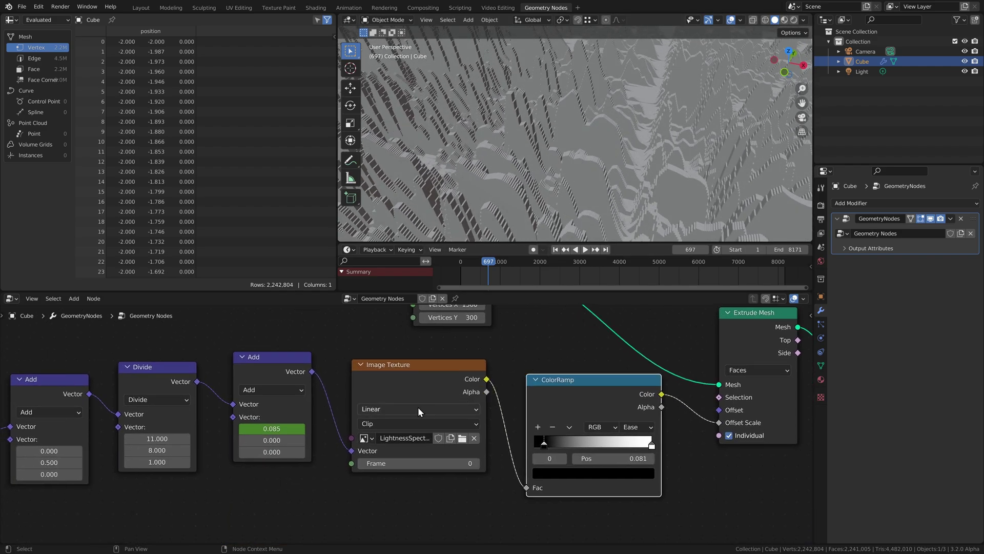
{"action": "left_click", "coordinate": [385, 446]}
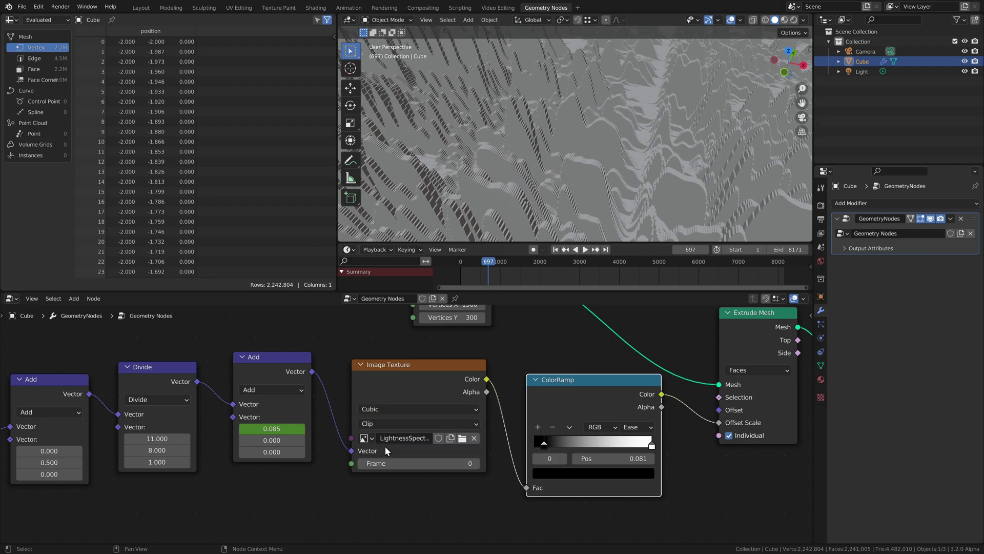
{"action": "middle_click_drag", "start_coordinate": [568, 162], "coordinate": [610, 193]}
{"action": "scroll", "coordinate": [610, 192], "scroll_direction": "down", "scroll_amount": 2}
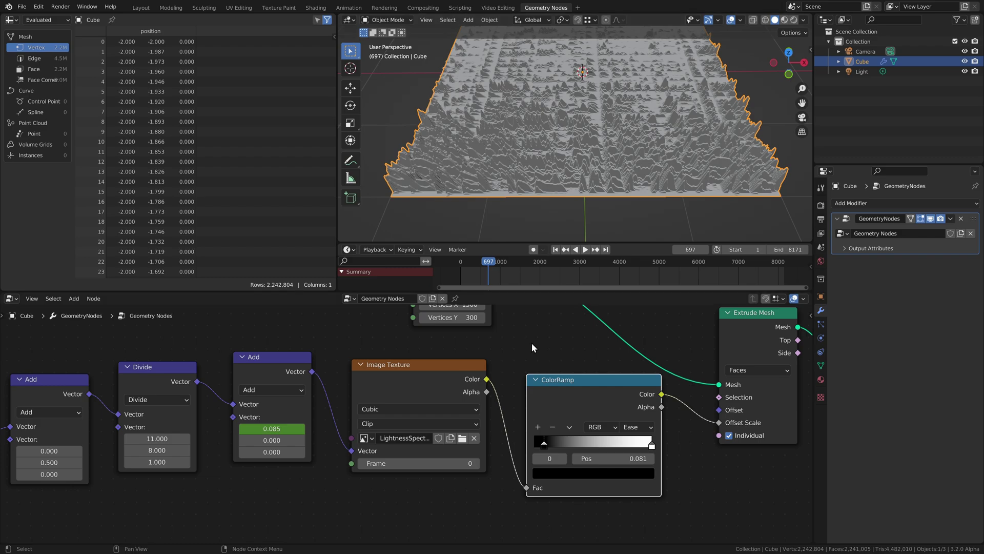
- Duplicate the Grid node above the original, set the copy's Vertices X to 300, and connect it to Extrude Mesh
{"action": "middle_click_drag", "start_coordinate": [531, 342], "coordinate": [357, 451]}
{"action": "left_click_drag", "start_coordinate": [579, 444], "coordinate": [572, 390]}
{"action": "middle_click_drag", "start_coordinate": [321, 369], "coordinate": [376, 416]}
{"action": "key", "text": "shift+d"}
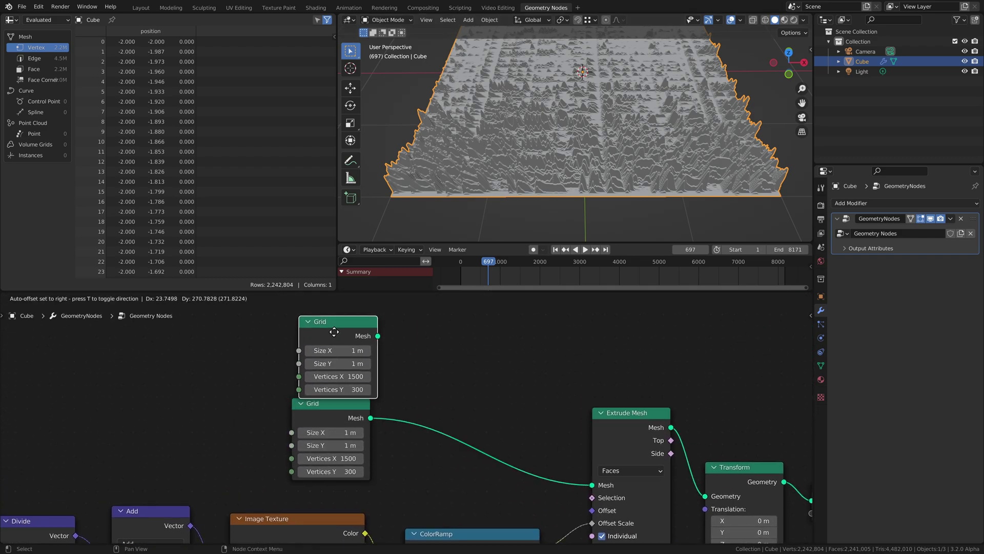
{"action": "left_click", "coordinate": [375, 328]}
{"action": "type", "text": "0"}
{"action": "key", "text": "Return"}
{"action": "left_click_drag", "start_coordinate": [369, 329], "coordinate": [429, 362]}
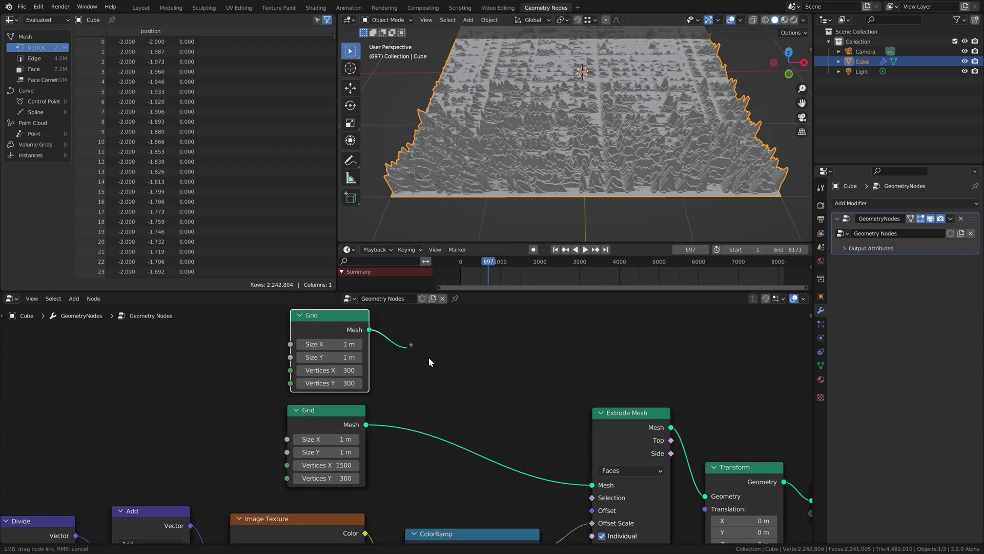
{"action": "left_click_drag", "start_coordinate": [594, 491], "coordinate": [592, 485]}
- Preview the animation with the low-resolution grid, and reconnect the 1500-vertex Grid to Extrude Mesh
{"action": "key", "text": "space"}
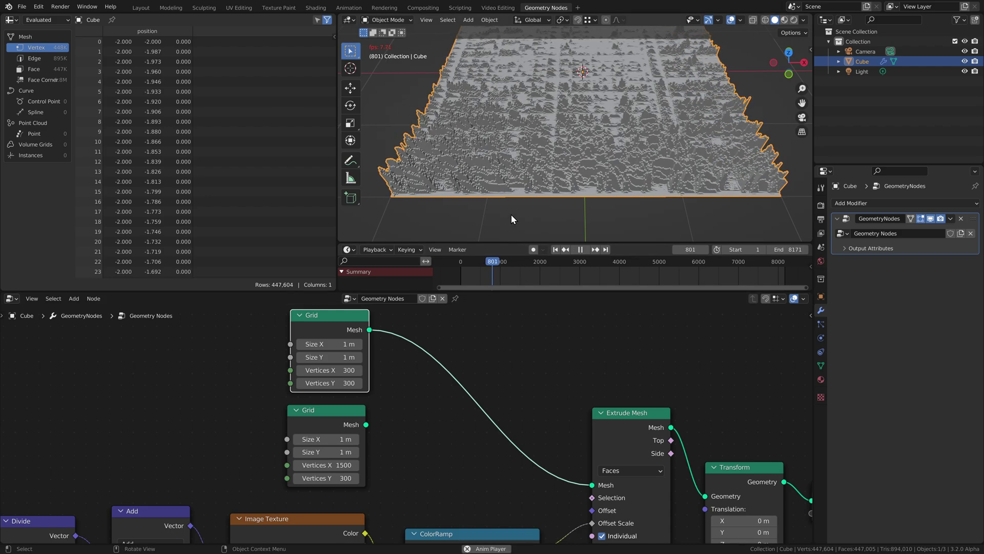
{"action": "key", "text": "space"}
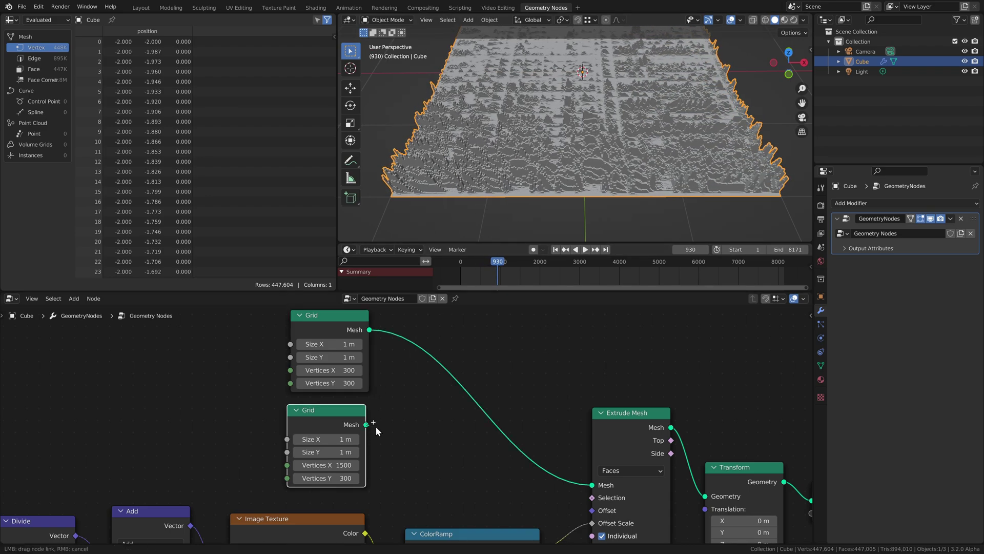
{"action": "left_click_drag", "start_coordinate": [596, 484], "coordinate": [538, 430]}
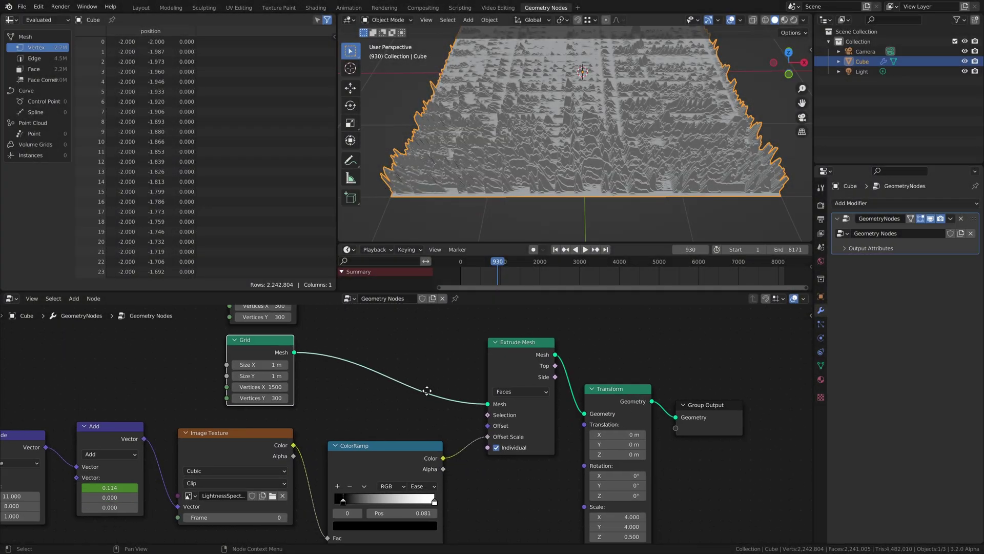
- Shift the Extrude Mesh, Transform and Group Output nodes over and insert a Math node between ColorRamp and Offset Scale
{"action": "middle_click_drag", "start_coordinate": [477, 359], "coordinate": [346, 334]}
{"action": "left_click_drag", "start_coordinate": [346, 334], "coordinate": [561, 436]}
{"action": "key", "text": "g"}
{"action": "left_click", "coordinate": [451, 399]}
{"action": "middle_click_drag", "start_coordinate": [340, 421], "coordinate": [420, 383]}
{"action": "key", "text": "shift+a"}
{"action": "mouse_move", "coordinate": [420, 383]}
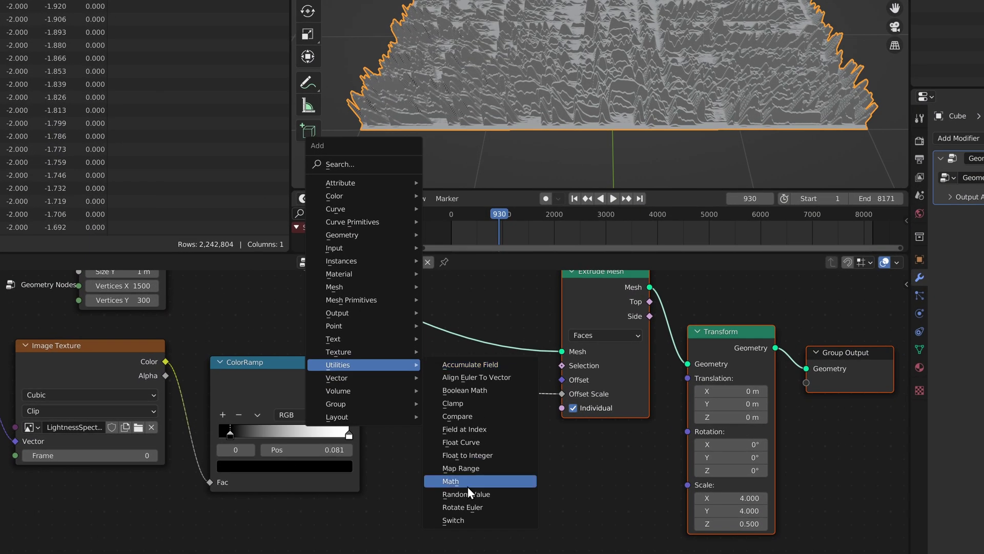
{"action": "left_click", "coordinate": [468, 486]}
{"action": "left_click", "coordinate": [434, 404]}
- Set the new Math node's operation to Multiply and reposition it below the Extrude Mesh link
{"action": "left_click", "coordinate": [448, 411]}
{"action": "left_click", "coordinate": [461, 278]}
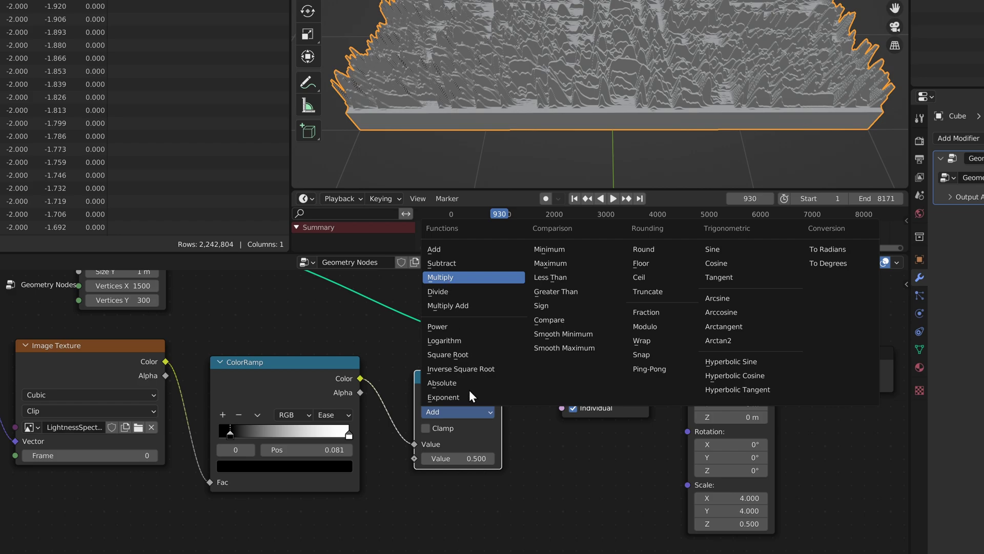
{"action": "left_click_drag", "start_coordinate": [456, 388], "coordinate": [467, 429]}
{"action": "left_click", "coordinate": [466, 430]}
- Add a Position node feeding a Separate XYZ node, with its X output connected to Multiply's second value
{"action": "middle_click_drag", "start_coordinate": [354, 487], "coordinate": [543, 383]}
{"action": "key", "text": "shift+a"}
{"action": "mouse_move", "coordinate": [357, 313]}
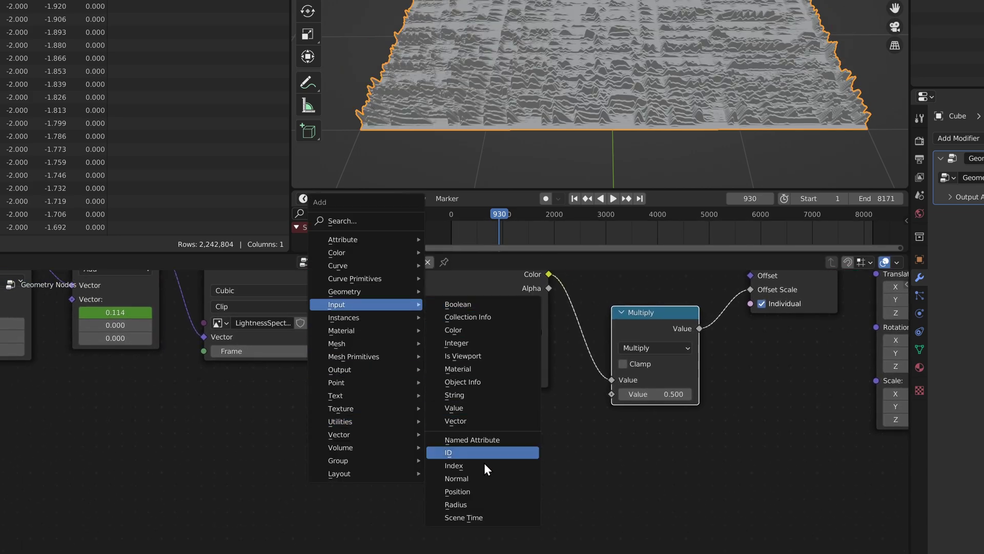
{"action": "left_click", "coordinate": [483, 462]}
{"action": "left_click", "coordinate": [160, 447]}
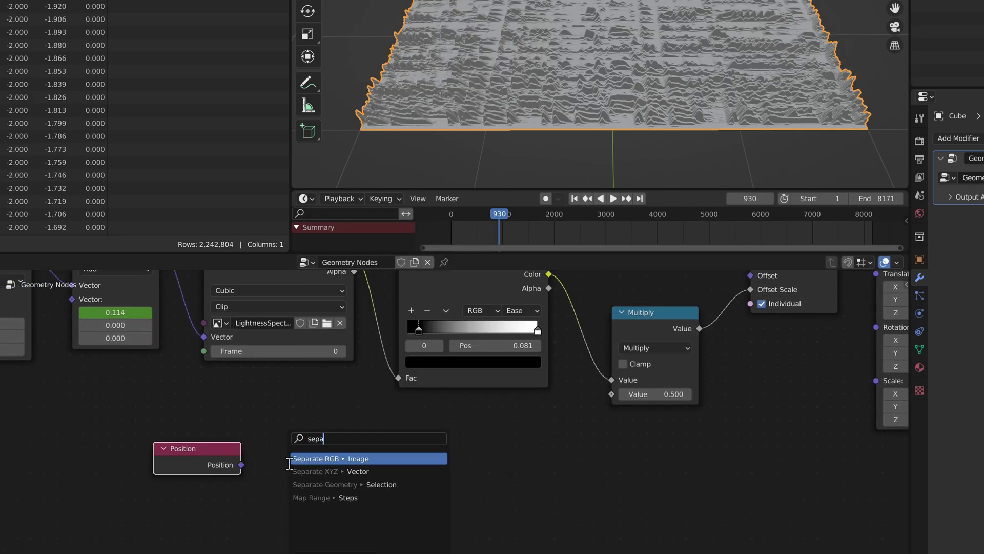
{"action": "left_click", "coordinate": [292, 471]}
{"action": "left_click", "coordinate": [277, 454]}
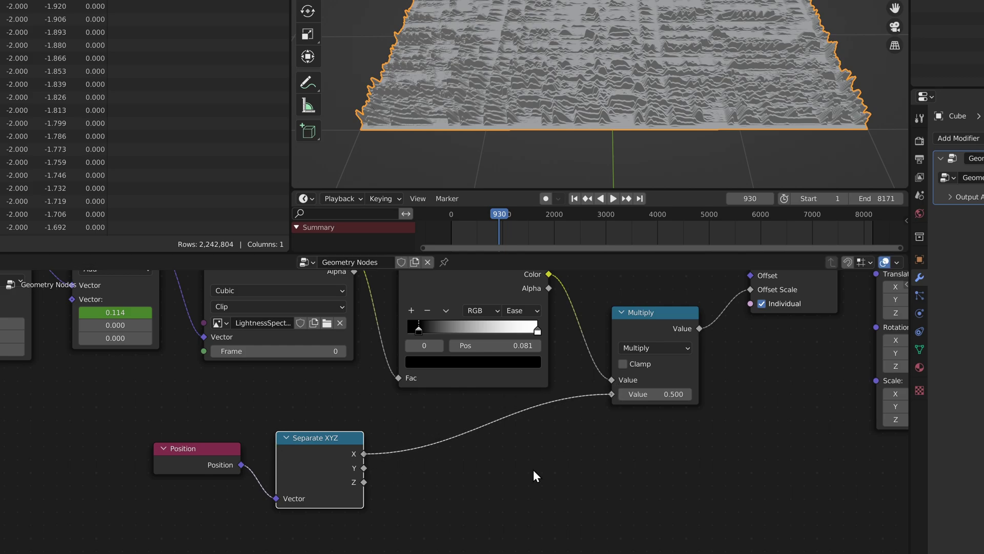
- Duplicate the Multiply node between Separate XYZ and Multiply, change the copy to Absolute, and move the position nodes back
{"action": "left_click", "coordinate": [657, 336]}
{"action": "key", "text": "shift+d"}
{"action": "left_click", "coordinate": [432, 466]}
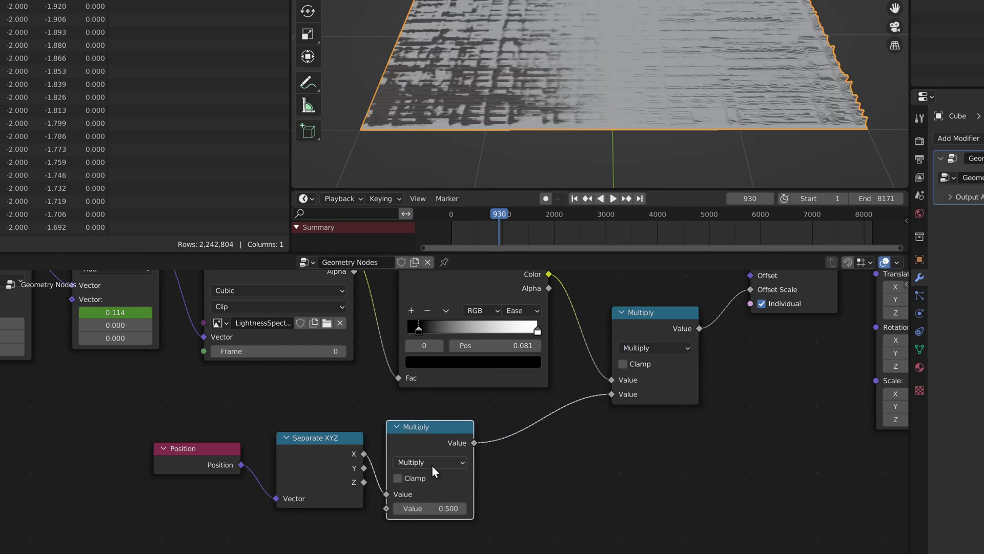
{"action": "left_click", "coordinate": [432, 466]}
{"action": "left_click", "coordinate": [423, 429]}
{"action": "key", "text": "l"}
{"action": "left_click_drag", "start_coordinate": [455, 488], "coordinate": [358, 490]}
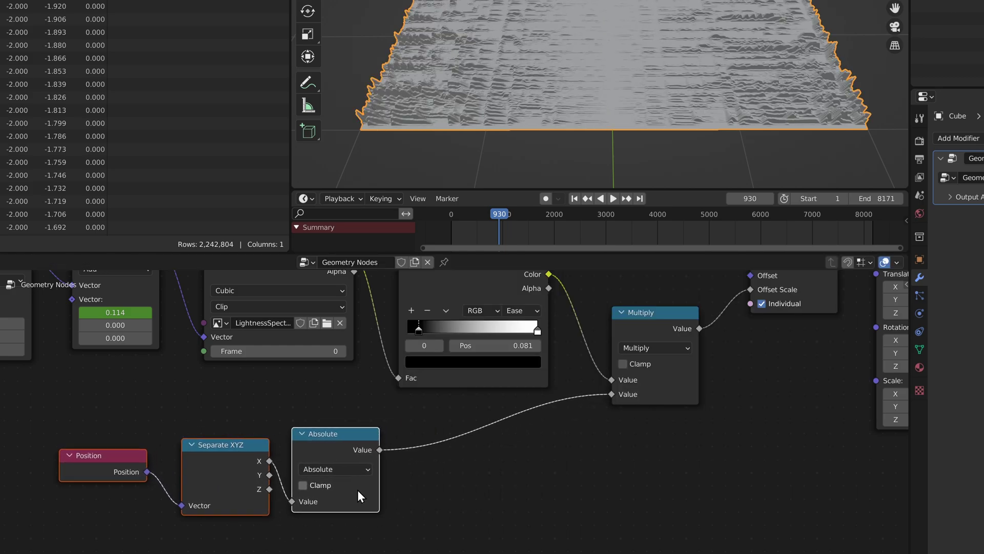
- Insert a Map Range node between Absolute and Multiply, with To Min 1 and To Max 0
{"action": "left_click", "coordinate": [408, 481]}
{"action": "key", "text": "shift+a"}
{"action": "mouse_move", "coordinate": [441, 530]}
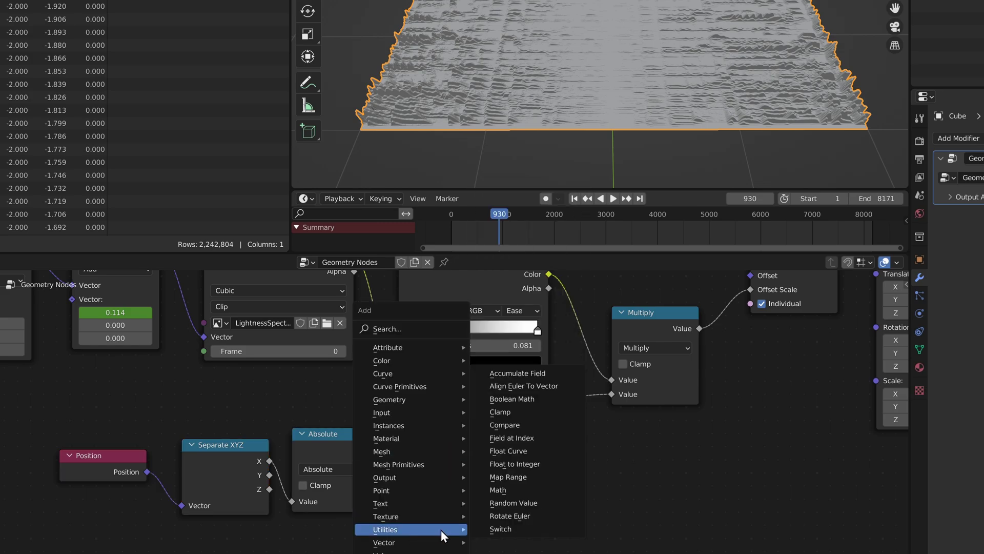
{"action": "left_click", "coordinate": [516, 478]}
{"action": "left_click", "coordinate": [456, 492]}
{"action": "middle_click_drag", "start_coordinate": [457, 546], "coordinate": [415, 509]}
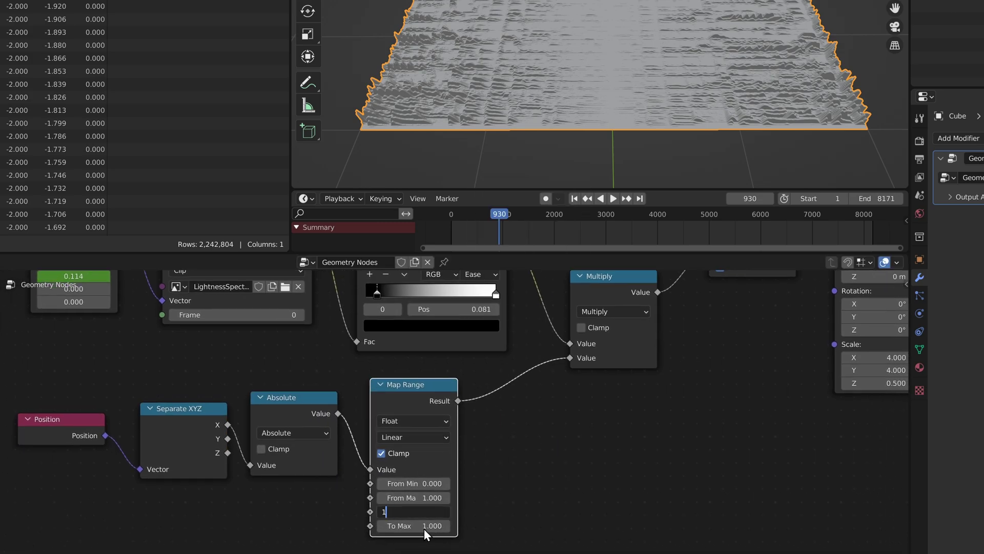
{"action": "key", "text": "Tab"}
{"action": "type", "text": "0"}
{"action": "left_click", "coordinate": [499, 504]}
- Insert a Float Curve between Map Range and Multiply and bend its curve down through a point at 0.663, 0.240
{"action": "left_click_drag", "start_coordinate": [57, 367], "coordinate": [398, 458]}
{"action": "key", "text": "g"}
{"action": "left_click", "coordinate": [392, 447]}
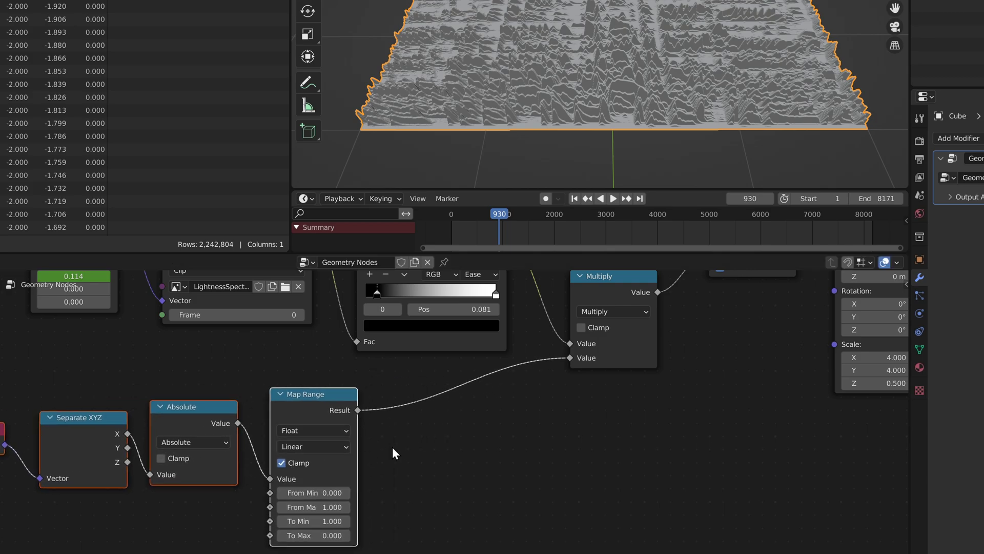
{"action": "key", "text": "shift+a"}
{"action": "mouse_move", "coordinate": [398, 445]}
{"action": "left_click", "coordinate": [466, 365]}
{"action": "left_click", "coordinate": [389, 373]}
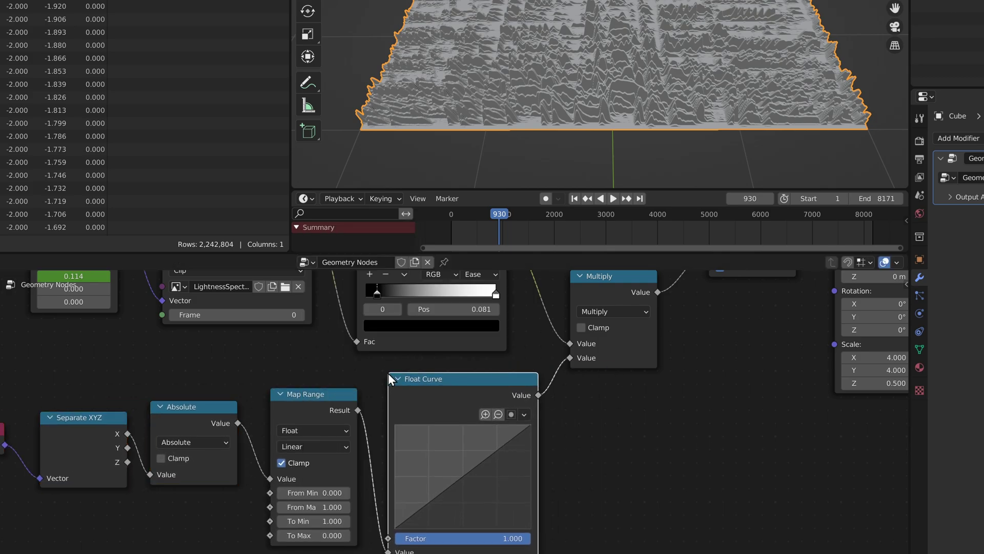
{"action": "left_click_drag", "start_coordinate": [465, 464], "coordinate": [478, 469]}
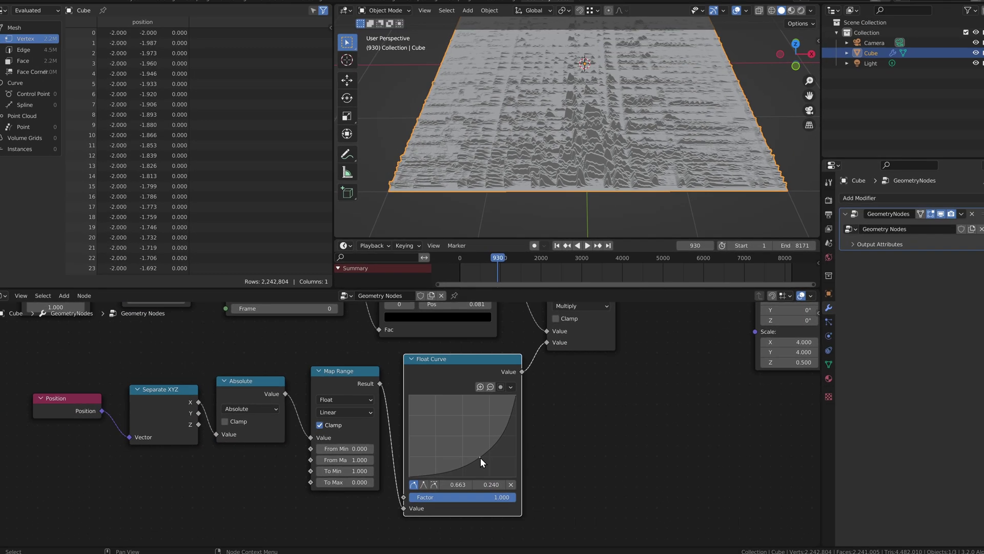
- Feed the 300 by 300 vertex Grid into Extrude Mesh and preview the lighter mesh's animation
{"action": "middle_click_drag", "start_coordinate": [504, 328], "coordinate": [457, 359]}
{"action": "left_click_drag", "start_coordinate": [303, 343], "coordinate": [309, 343]}
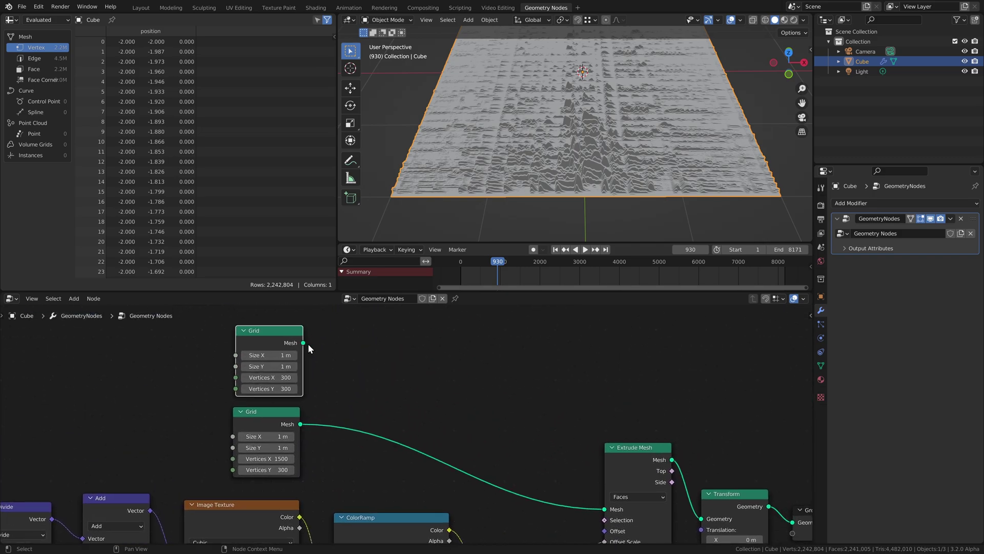
{"action": "key", "text": "space"}
{"action": "middle_click_drag", "start_coordinate": [597, 148], "coordinate": [687, 168]}
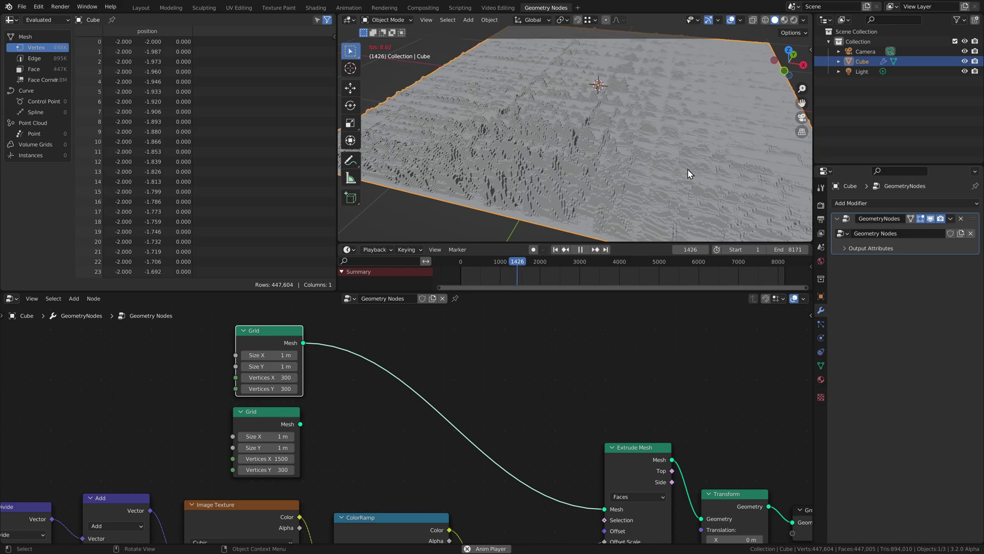
{"action": "key", "text": "space"}
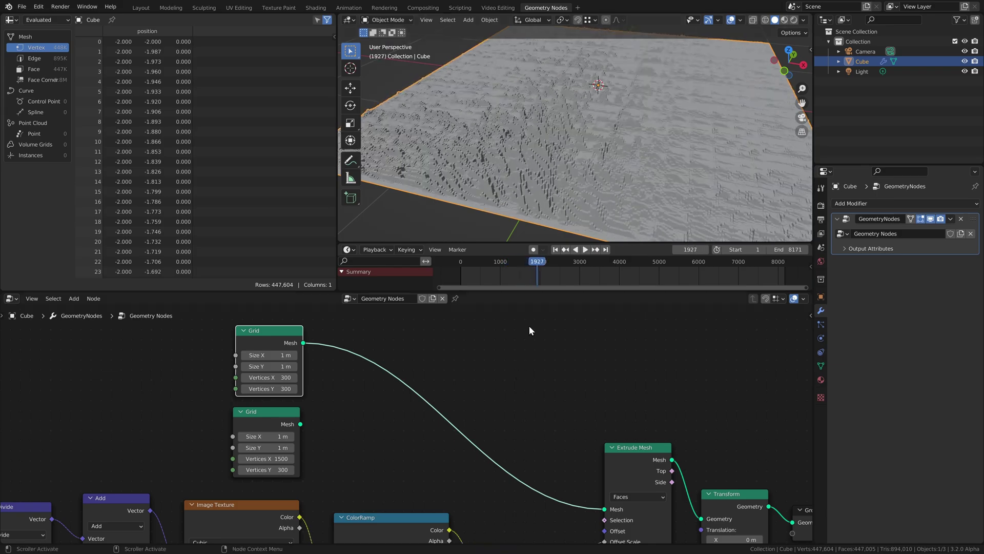
- Add a plain axes Empty at the origin and raise it about 1.59 m along Z
{"action": "middle_click_drag", "start_coordinate": [590, 131], "coordinate": [611, 95]}
{"action": "scroll", "coordinate": [613, 118], "scroll_direction": "down", "scroll_amount": 5}
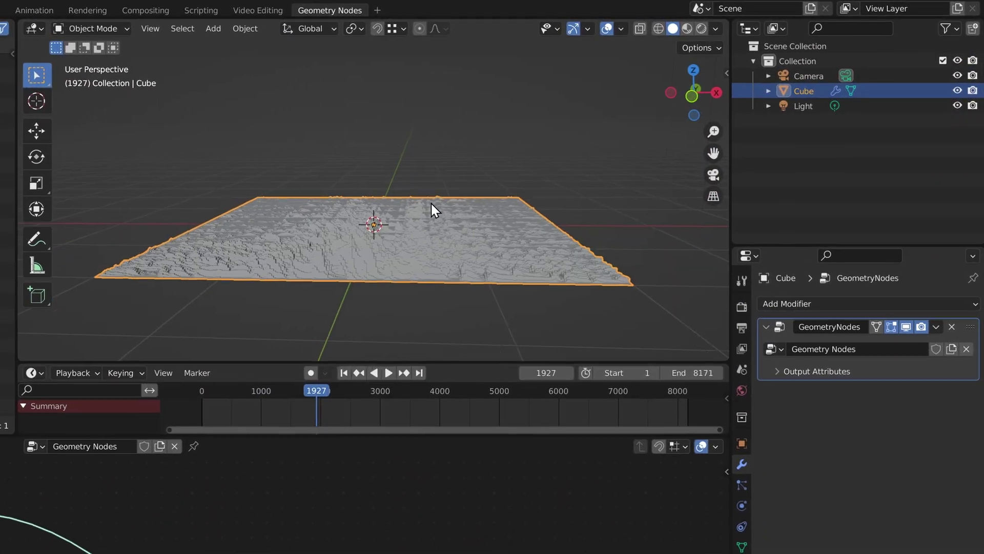
{"action": "key", "text": "shift+a"}
{"action": "mouse_move", "coordinate": [611, 153]}
{"action": "left_click", "coordinate": [498, 229]}
{"action": "key", "text": "g"}
{"action": "key", "text": "z"}
{"action": "left_click", "coordinate": [405, 121]}
{"action": "middle_click_drag", "start_coordinate": [405, 121], "coordinate": [404, 201], "text": "shift"}
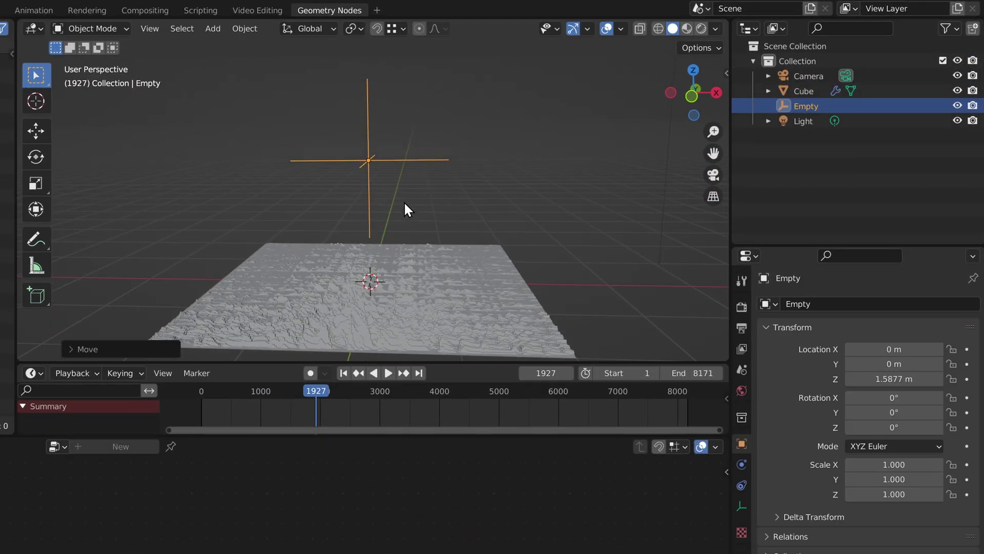
- Go to frame 1 and insert a single keyframe on the Empty's Scale X only
{"action": "type", "text": "1"}
{"action": "key", "text": "Return"}
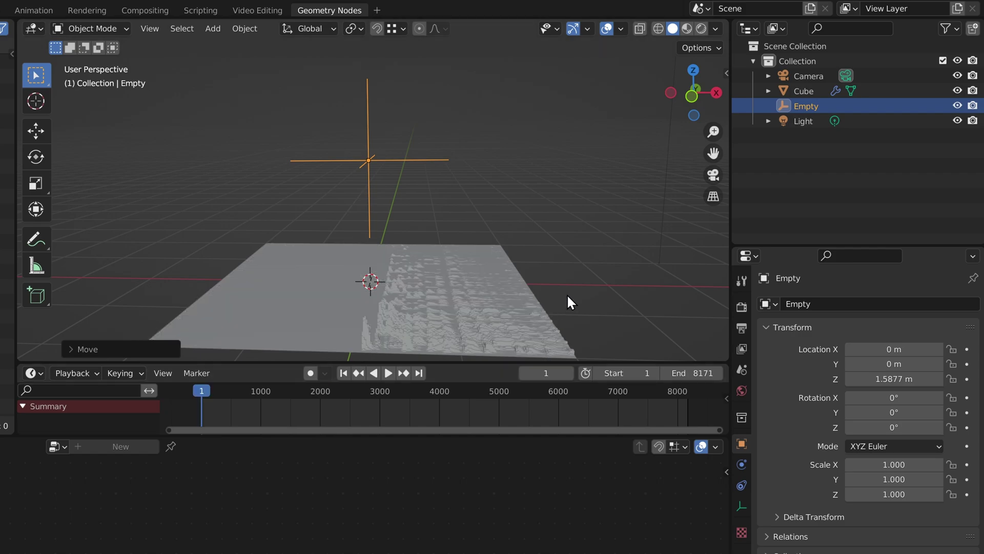
{"action": "right_click", "coordinate": [878, 463]}
{"action": "left_click", "coordinate": [872, 464]}
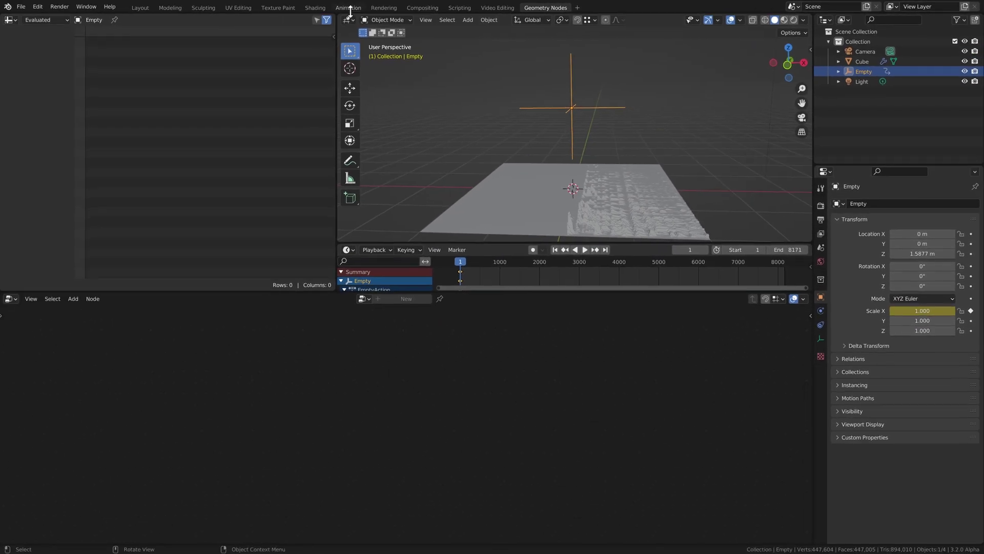
- Switch to the Animation workspace, enlarge the Dope Sheet area and change it to a Graph Editor
{"action": "left_click", "coordinate": [350, 8]}
{"action": "left_click_drag", "start_coordinate": [322, 388], "coordinate": [328, 240]}
{"action": "left_click", "coordinate": [11, 247]}
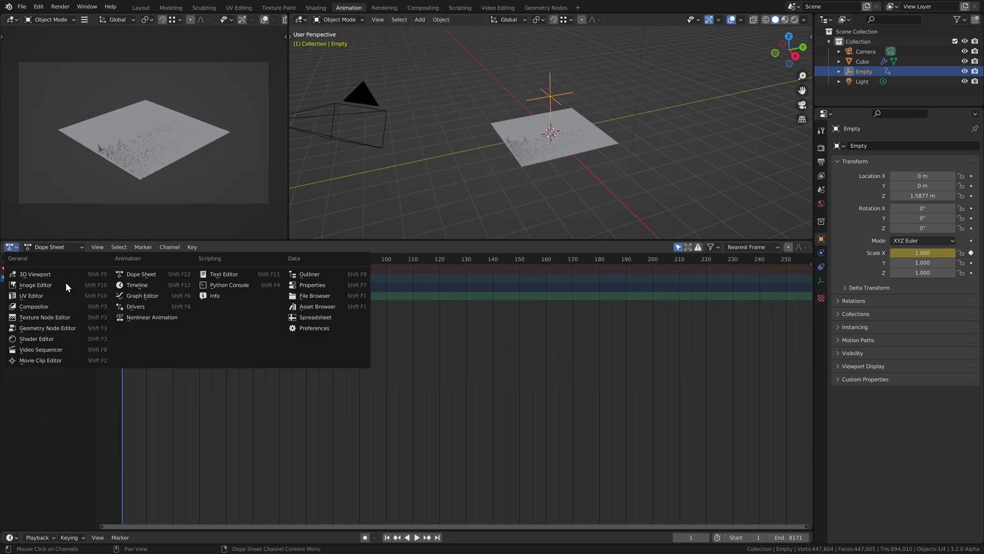
{"action": "left_click", "coordinate": [161, 298]}
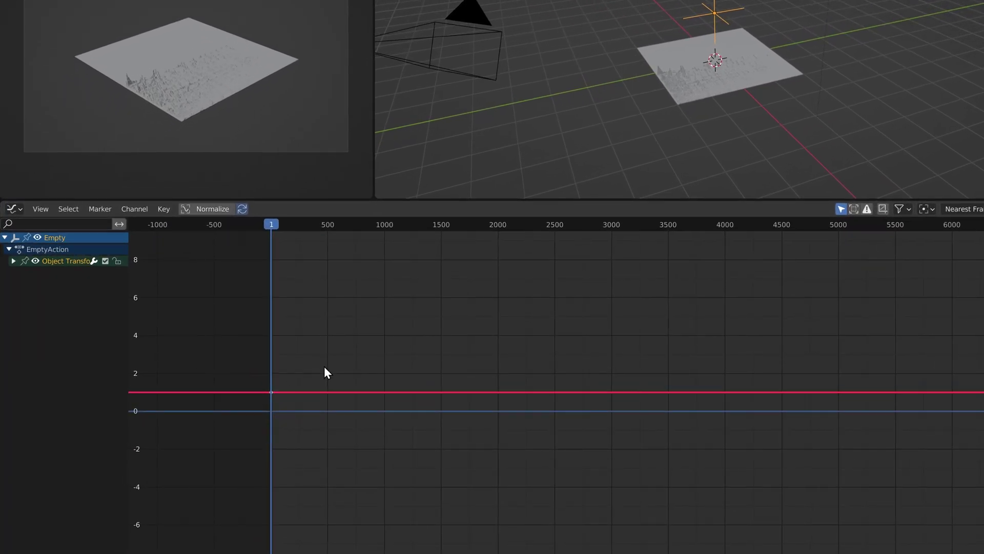
- Bake Lightness.wav from the Music folder to the Scale X curve with highest frequency 100 and release time 0.3
{"action": "left_click", "coordinate": [163, 208]}
{"action": "left_click", "coordinate": [208, 293]}
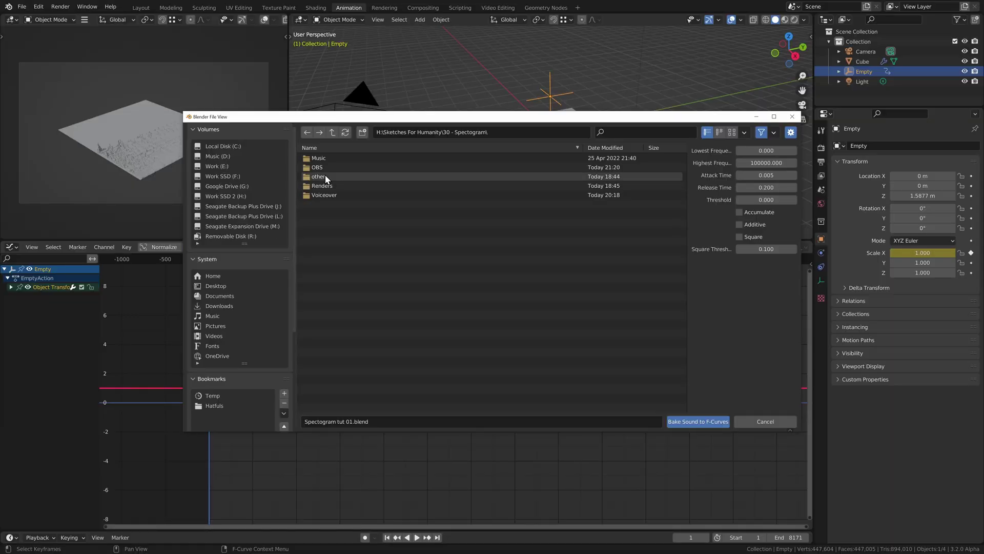
{"action": "double_click", "coordinate": [325, 174]}
{"action": "left_click", "coordinate": [322, 158]}
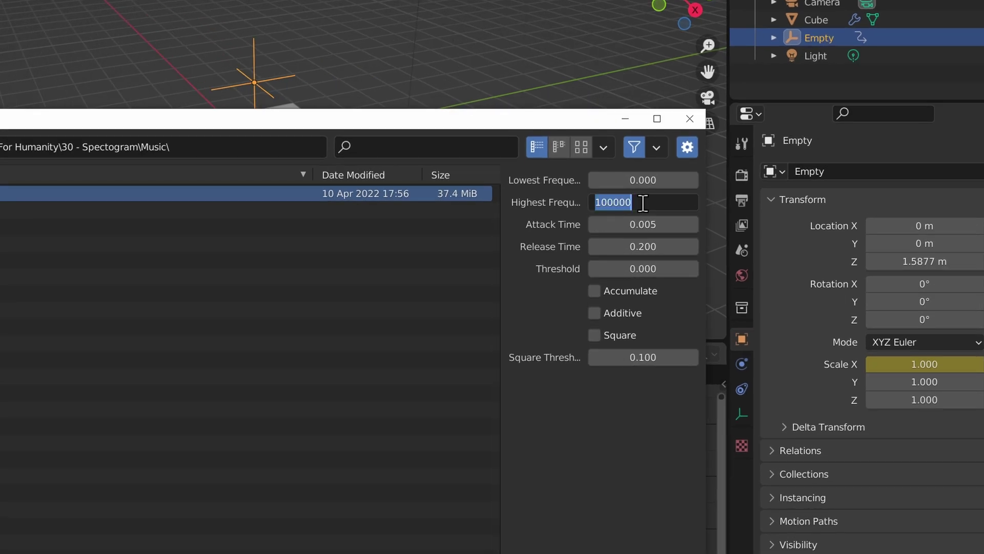
{"action": "type", "text": "100"}
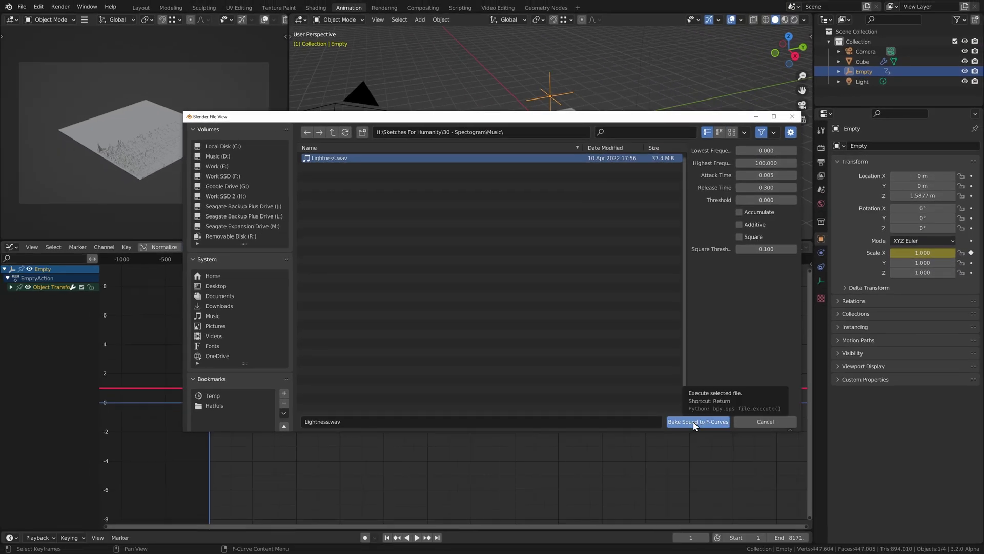
{"action": "left_click", "coordinate": [693, 421]}
{"action": "middle_click_drag", "start_coordinate": [365, 391], "coordinate": [485, 391]}
{"action": "middle_click_drag", "start_coordinate": [349, 406], "coordinate": [371, 369], "text": "ctrl"}
- Return to the Cube's Geometry Nodes workspace, move the output nodes away, and insert a copy of Multiply before Extrude Mesh's Offset Scale
{"action": "left_click", "coordinate": [546, 8]}
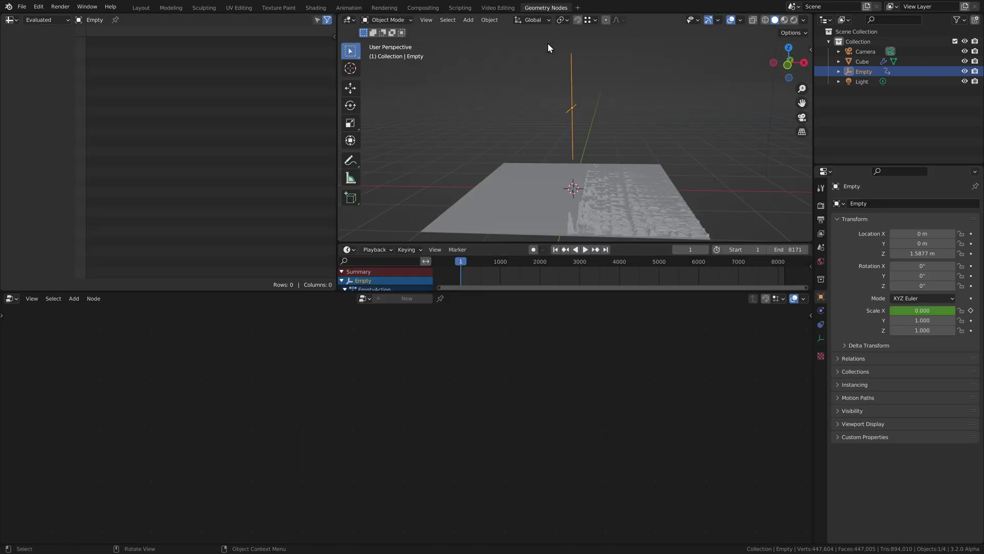
{"action": "left_click", "coordinate": [561, 214]}
{"action": "middle_click_drag", "start_coordinate": [574, 482], "coordinate": [337, 338]}
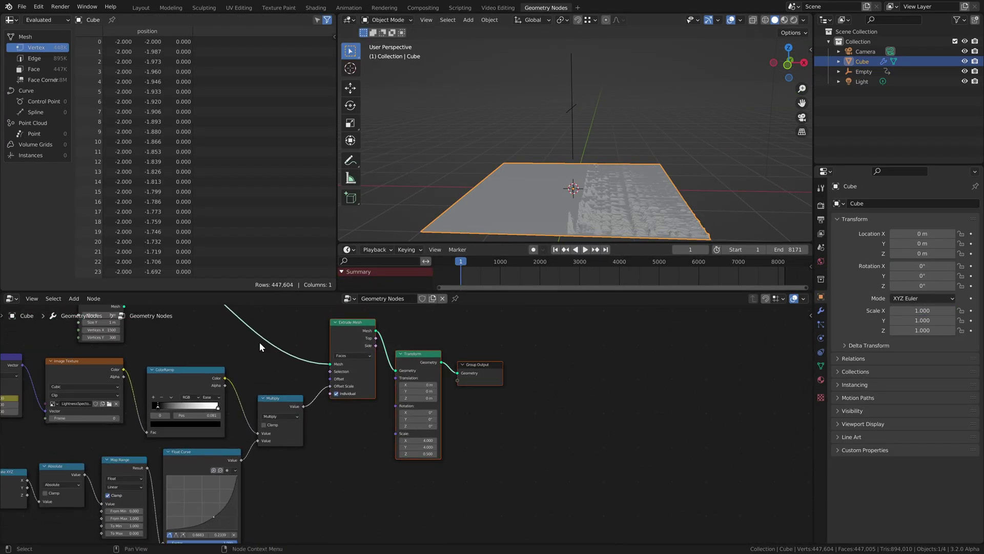
{"action": "key", "text": "g"}
{"action": "left_click", "coordinate": [490, 376]}
{"action": "middle_click_drag", "start_coordinate": [490, 376], "coordinate": [496, 340]}
{"action": "left_click", "coordinate": [289, 371]}
{"action": "left_click", "coordinate": [485, 380]}
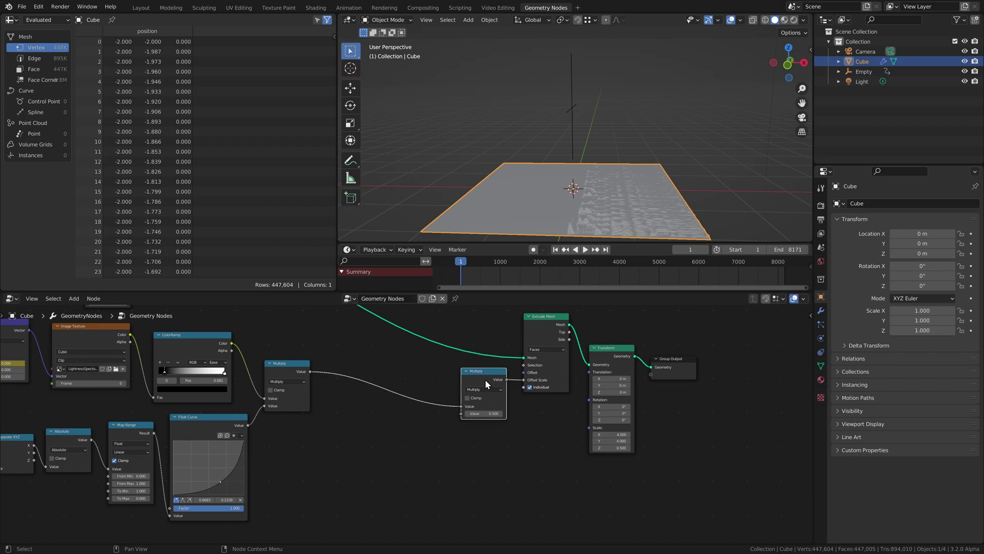
- Bring the Empty in as an Object Info node and link its Scale through Separate XYZ's X to the new Multiply's second value
{"action": "middle_click_drag", "start_coordinate": [428, 393], "coordinate": [524, 373]}
{"action": "left_click_drag", "start_coordinate": [872, 72], "coordinate": [386, 454]}
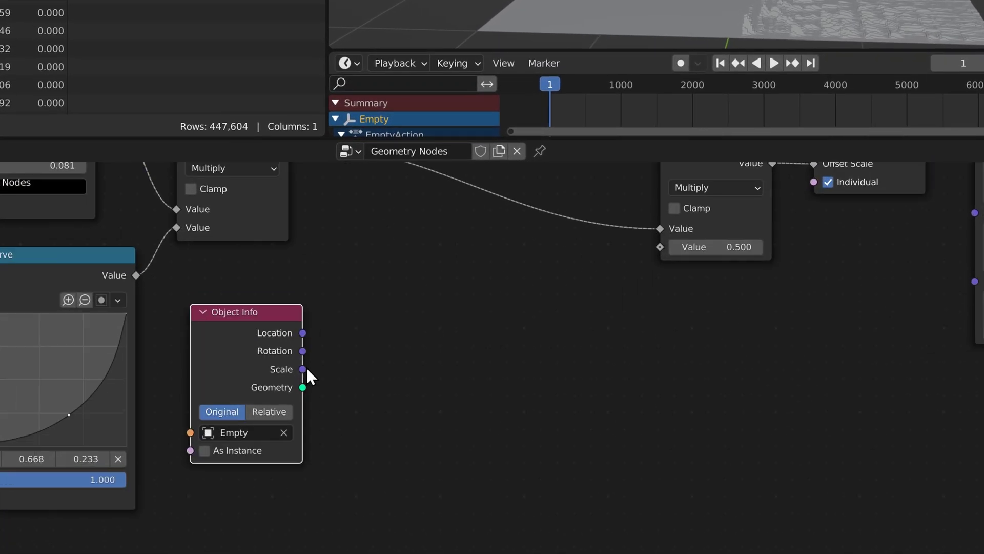
{"action": "left_click_drag", "start_coordinate": [303, 369], "coordinate": [348, 365]}
{"action": "type", "text": "sepa"}
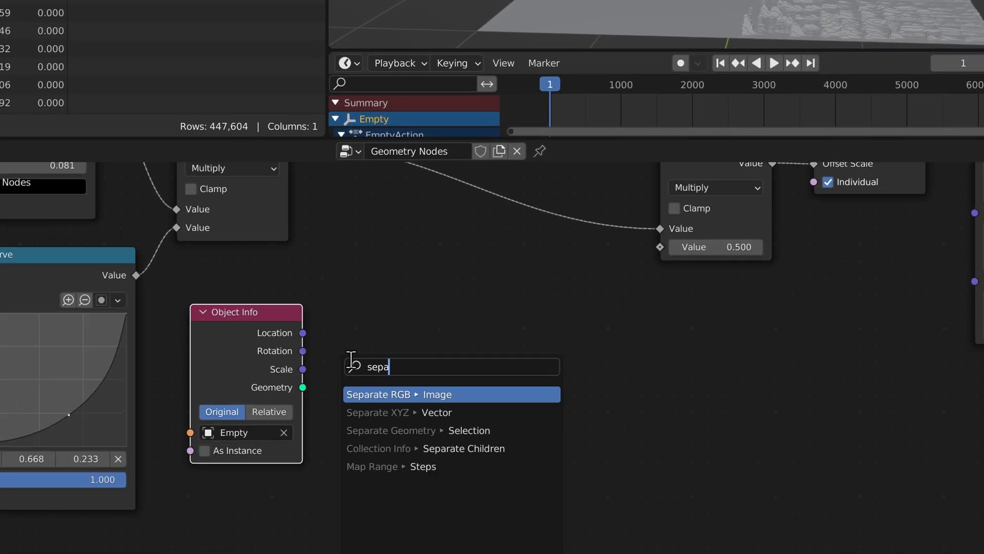
{"action": "key", "text": "Return"}
{"action": "left_click", "coordinate": [427, 346]}
{"action": "middle_click_drag", "start_coordinate": [427, 346], "coordinate": [334, 395]}
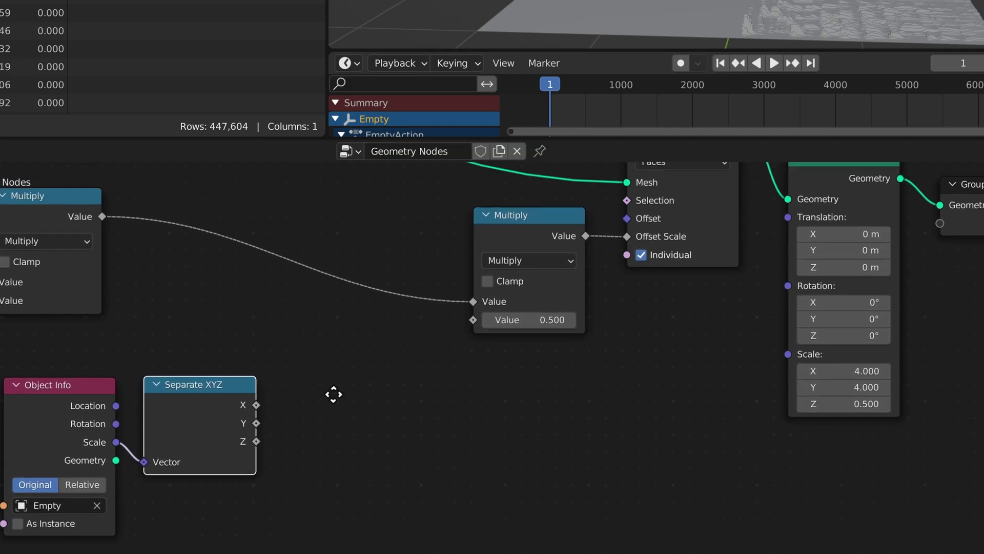
{"action": "left_click_drag", "start_coordinate": [256, 416], "coordinate": [474, 332]}
- Insert a Map Range between Separate XYZ and the new Multiply, set To Min to 0.3, and play the animation
{"action": "key", "text": "shift+a"}
{"action": "left_click", "coordinate": [340, 255]}
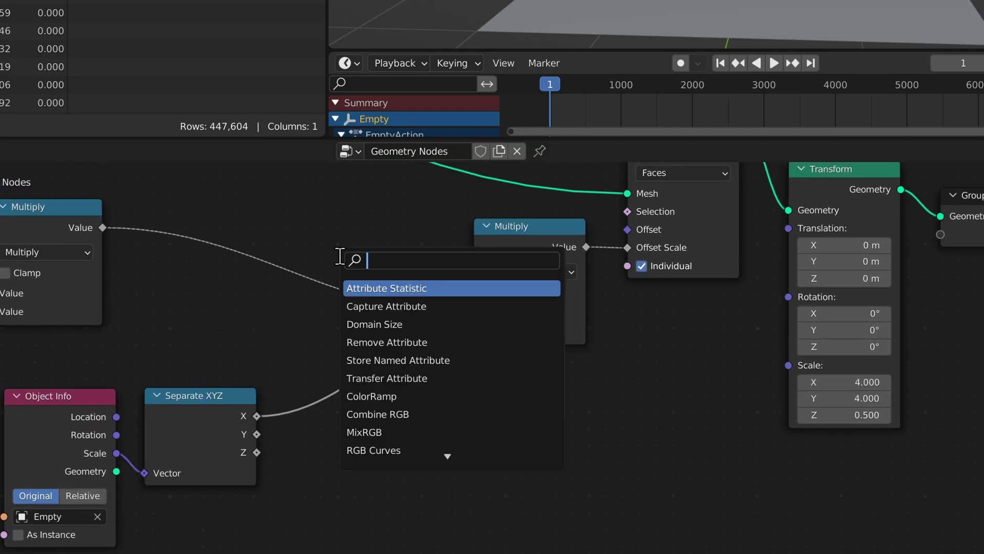
{"action": "type", "text": "map"}
{"action": "key", "text": "Return"}
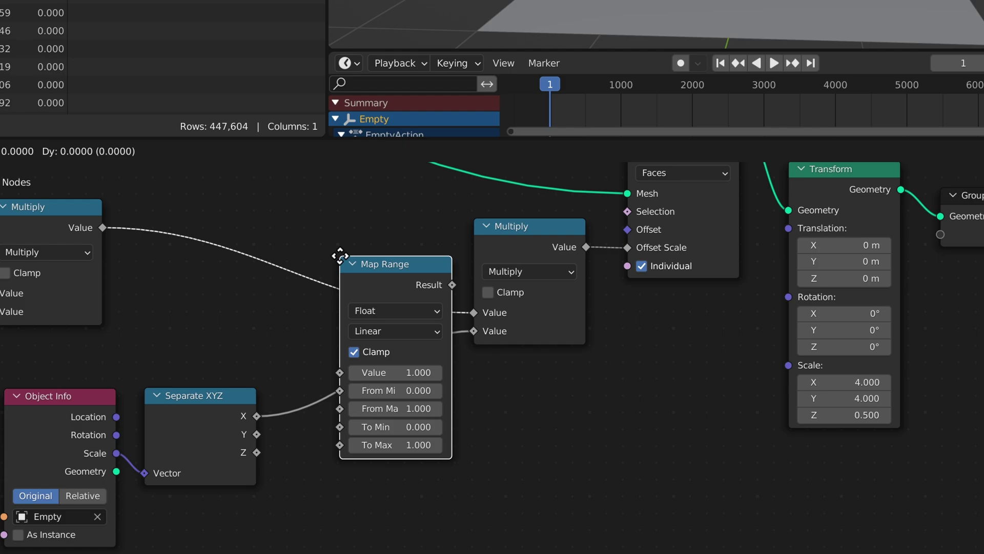
{"action": "left_click", "coordinate": [310, 344]}
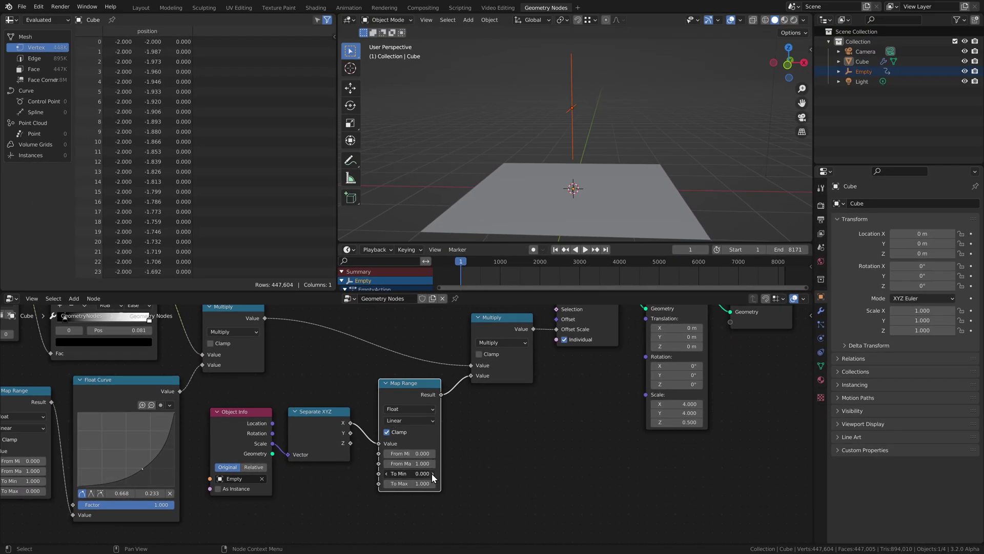
{"action": "left_click", "coordinate": [432, 473]}
{"action": "type", "text": "0.3"}
{"action": "key", "text": "Return"}
{"action": "middle_click_drag", "start_coordinate": [615, 169], "coordinate": [589, 138]}
{"action": "key", "text": "space"}
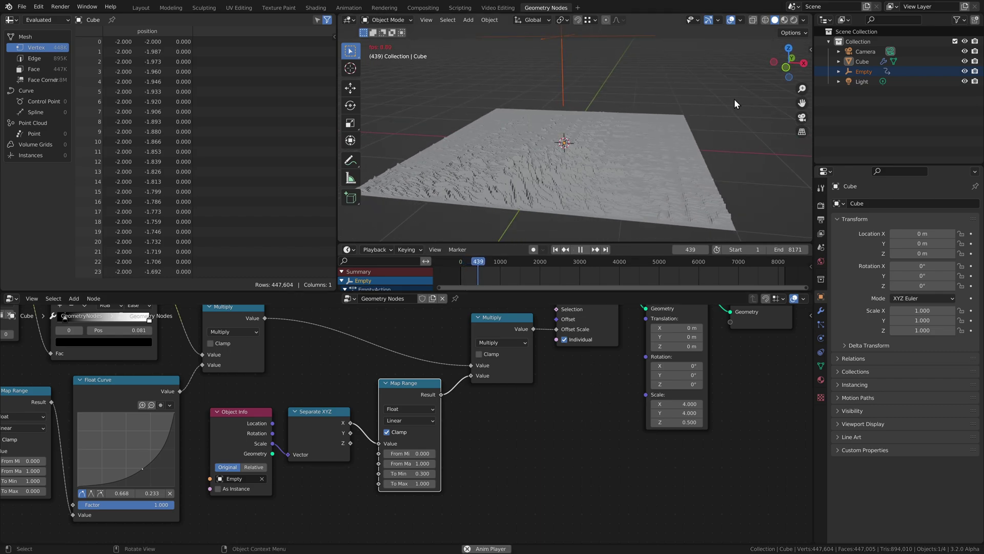
- Reposition the two Grid nodes and connect the 1500 by 300 vertex Grid to Extrude Mesh
{"action": "middle_click_drag", "start_coordinate": [397, 374], "coordinate": [409, 456]}
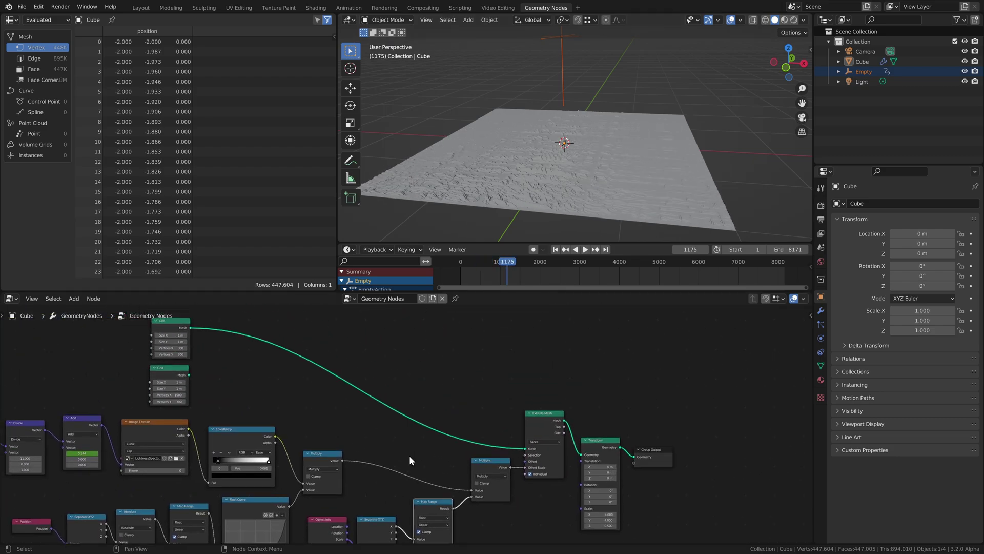
{"action": "left_click_drag", "start_coordinate": [115, 344], "coordinate": [218, 385]}
{"action": "key", "text": "g"}
{"action": "left_click", "coordinate": [435, 427]}
{"action": "scroll", "coordinate": [435, 428], "scroll_direction": "up", "scroll_amount": 3}
{"action": "middle_click_drag", "start_coordinate": [435, 428], "coordinate": [387, 394]}
{"action": "scroll", "coordinate": [392, 421], "scroll_direction": "up", "scroll_amount": 2}
{"action": "left_click_drag", "start_coordinate": [345, 363], "coordinate": [523, 411]}
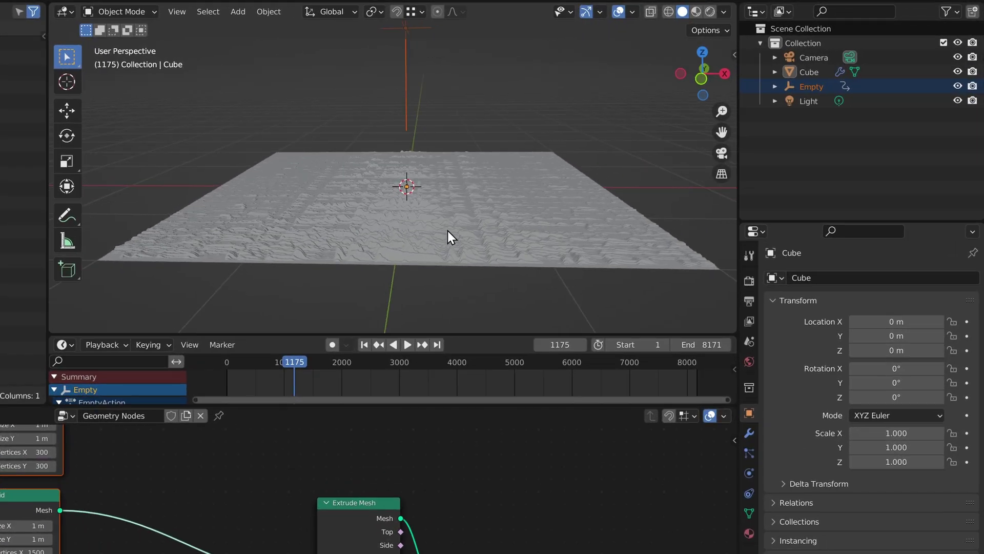
- Align the active camera to the view, with rotation Y and Z at 0° and location X at 0 m
{"action": "key", "text": "ctrl+alt+KP_0"}
{"action": "left_click_drag", "start_coordinate": [896, 383], "coordinate": [896, 397]}
{"action": "type", "text": "0"}
{"action": "key", "text": "Return"}
{"action": "left_click", "coordinate": [896, 321]}
{"action": "type", "text": "0"}
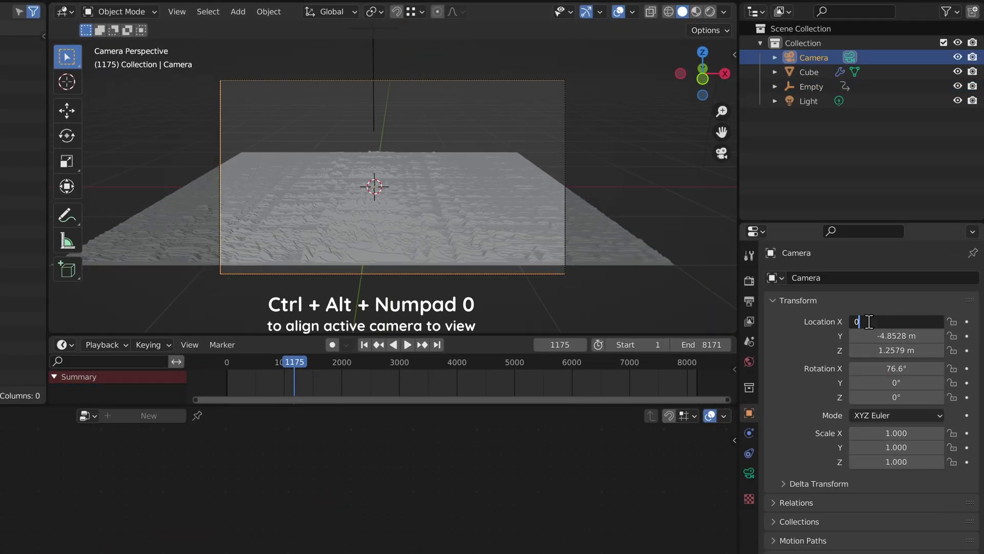
{"action": "key", "text": "Return"}
- Tilt the camera about the X axis to reframe the surface and set its focal length to 70 mm
{"action": "key", "text": "r"}
{"action": "key", "text": "x"}
{"action": "left_click", "coordinate": [561, 229]}
{"action": "left_click", "coordinate": [749, 473]}
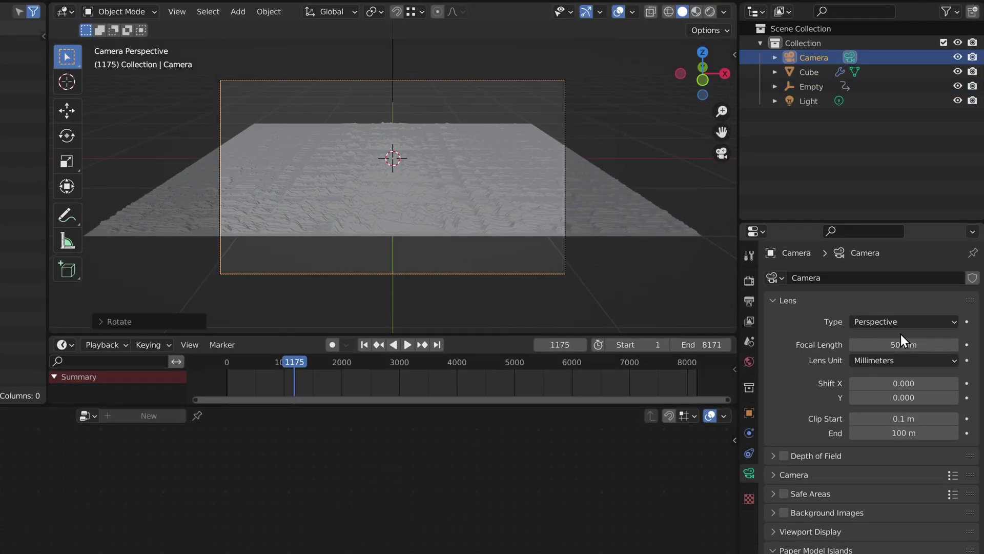
{"action": "left_click", "coordinate": [901, 343]}
{"action": "type", "text": "70"}
{"action": "key", "text": "Return"}
- Dolly the camera along its local Z axis and adjust its X tilt slightly so the surface fills the frame
{"action": "key", "text": "g"}
{"action": "key", "text": "z"}
{"action": "key", "text": "z"}
{"action": "left_click", "coordinate": [598, 252]}
{"action": "key", "text": "r"}
{"action": "key", "text": "x"}
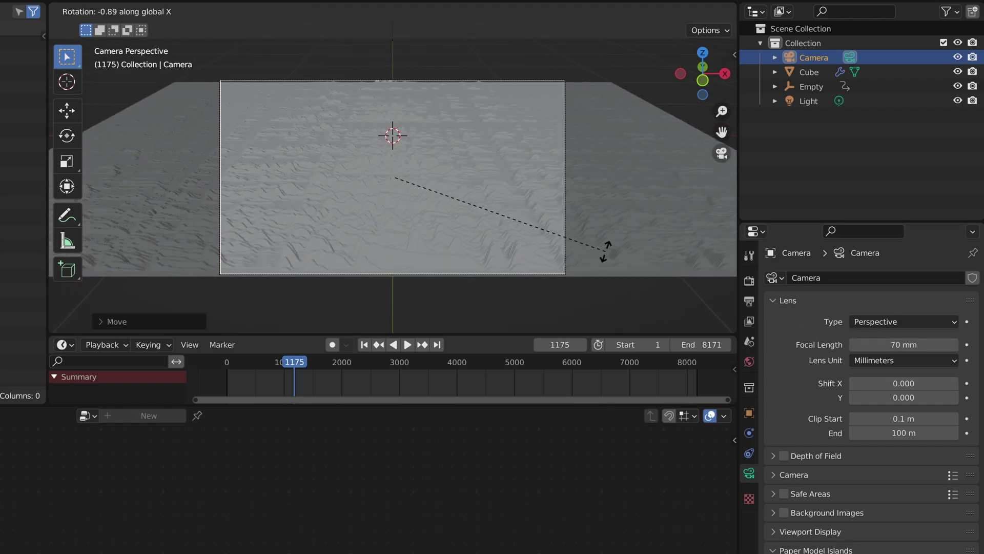
{"action": "left_click", "coordinate": [606, 250]}
{"action": "key", "text": "g"}
{"action": "key", "text": "z"}
{"action": "key", "text": "z"}
{"action": "left_click", "coordinate": [547, 247]}
{"action": "scroll", "coordinate": [547, 247], "scroll_direction": "up", "scroll_amount": 2}
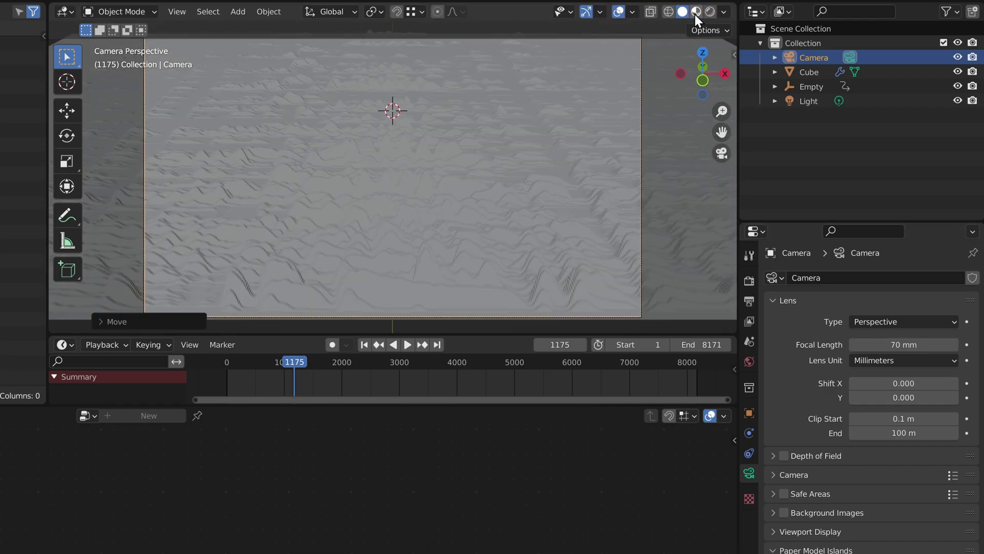
- Use rendered shading and enable the camera's depth of field with F-Stop 0.3 and focus distance 2.6 m
{"action": "left_click", "coordinate": [709, 10]}
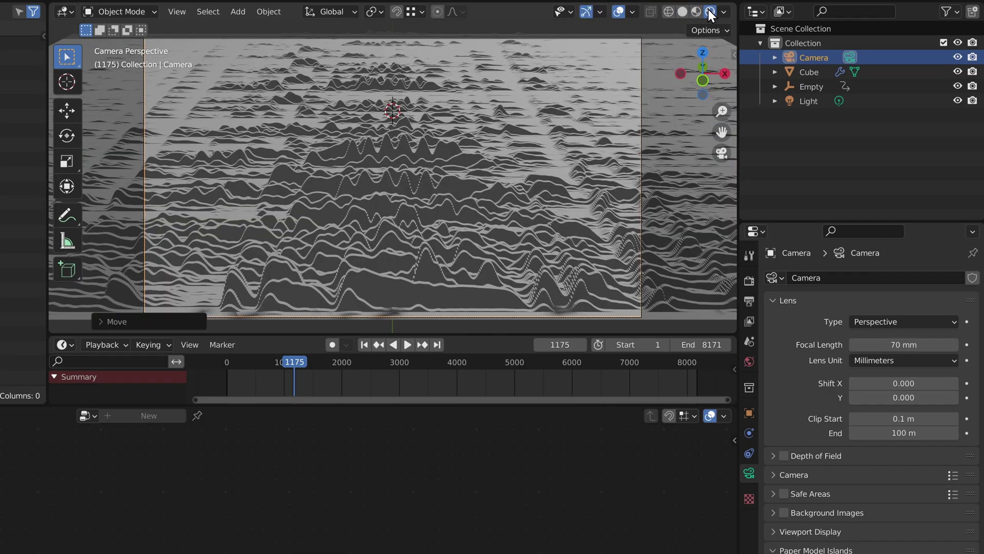
{"action": "left_click", "coordinate": [783, 455]}
{"action": "left_click", "coordinate": [773, 455]}
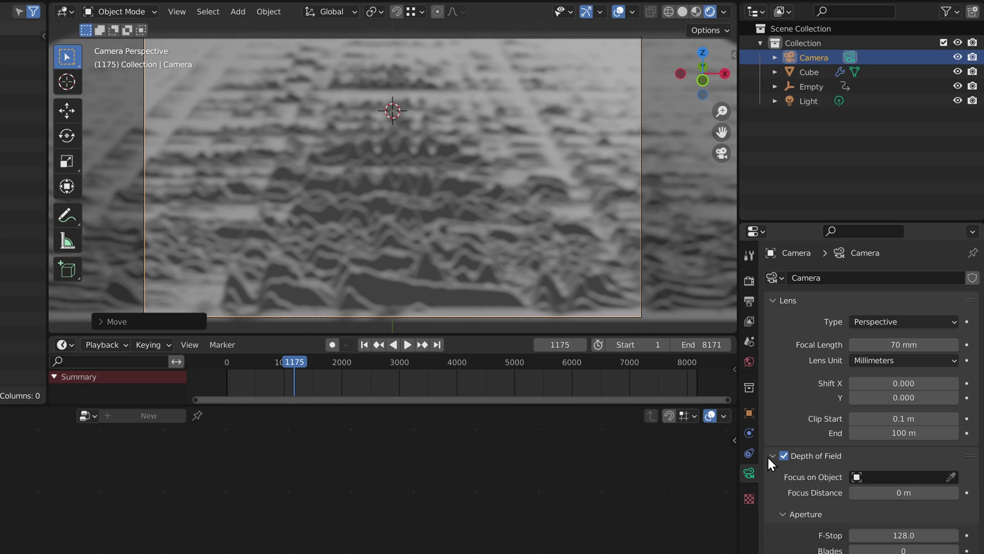
{"action": "double_click", "coordinate": [885, 536]}
{"action": "type", "text": "0.3"}
{"action": "key", "text": "Return"}
{"action": "mouse_move", "coordinate": [884, 487]}
{"action": "left_mouse_down"}
{"action": "mouse_move", "coordinate": [919, 487]}
{"action": "mouse_move", "coordinate": [892, 492]}
{"action": "left_mouse_up"}
{"action": "scroll", "coordinate": [451, 265], "scroll_direction": "up", "scroll_amount": 2}
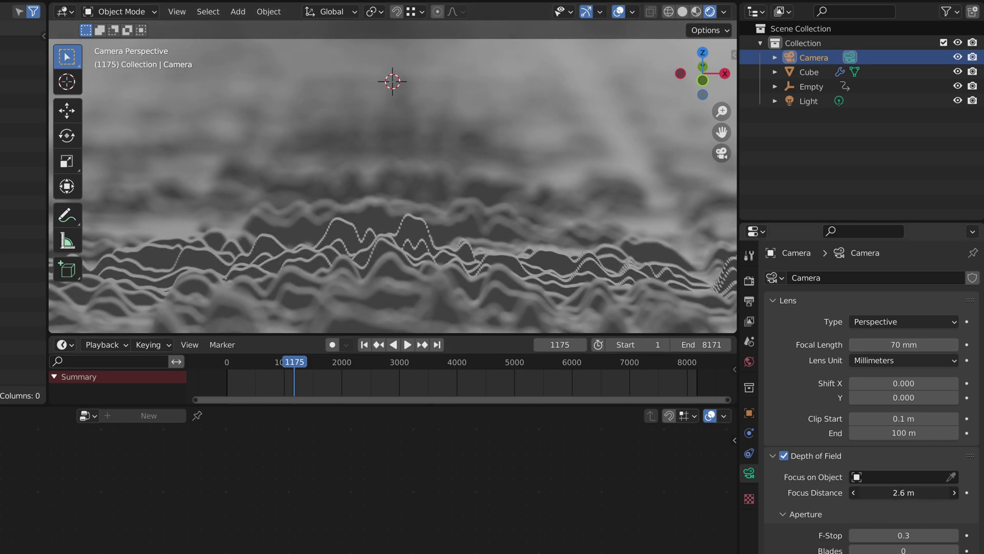
{"action": "scroll", "coordinate": [433, 195], "scroll_direction": "down", "scroll_amount": 2}
{"action": "scroll", "coordinate": [433, 196], "scroll_direction": "down", "scroll_amount": 1}
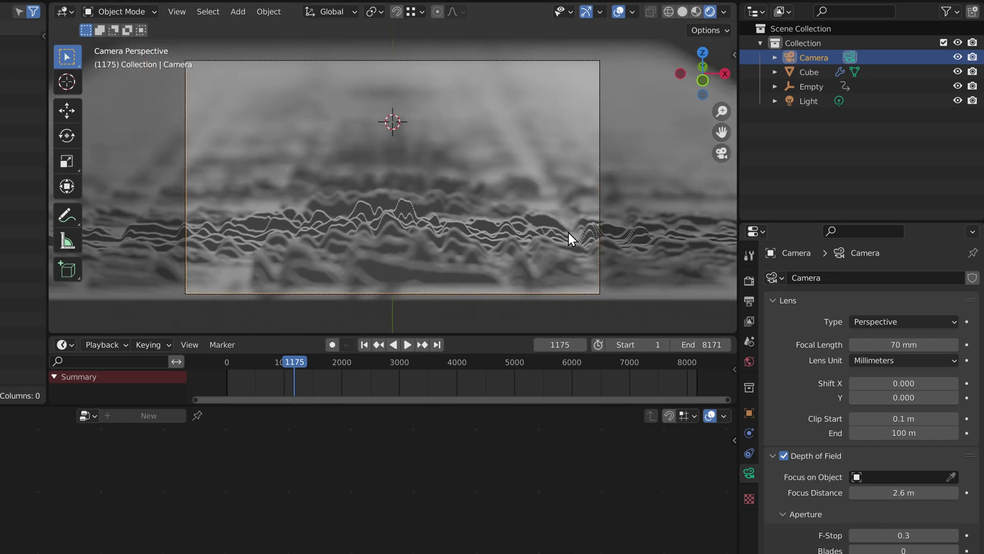
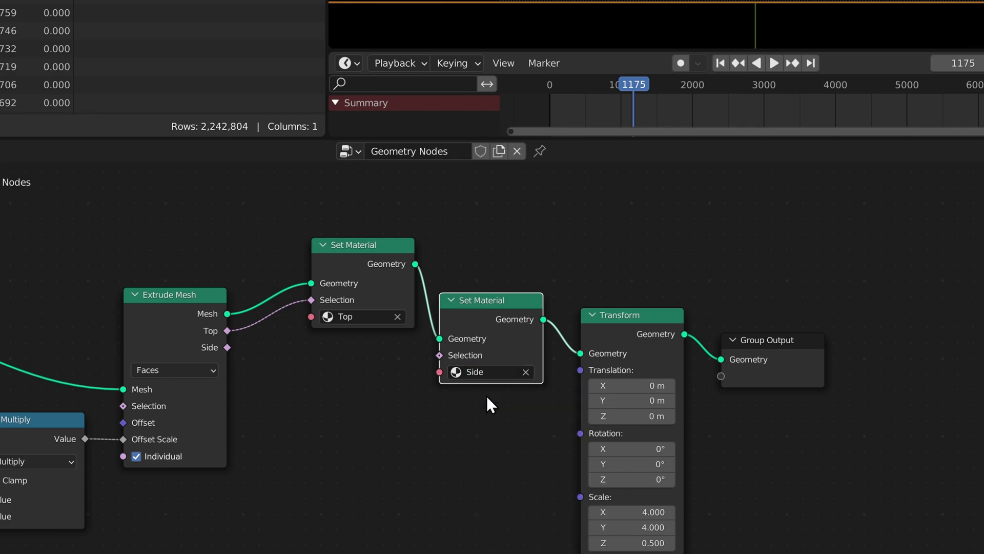
- Connect Extrude Mesh's Side output to the Selection of the Side Set Material node and open the Shading workspace
{"action": "left_click_drag", "start_coordinate": [227, 347], "coordinate": [439, 355]}
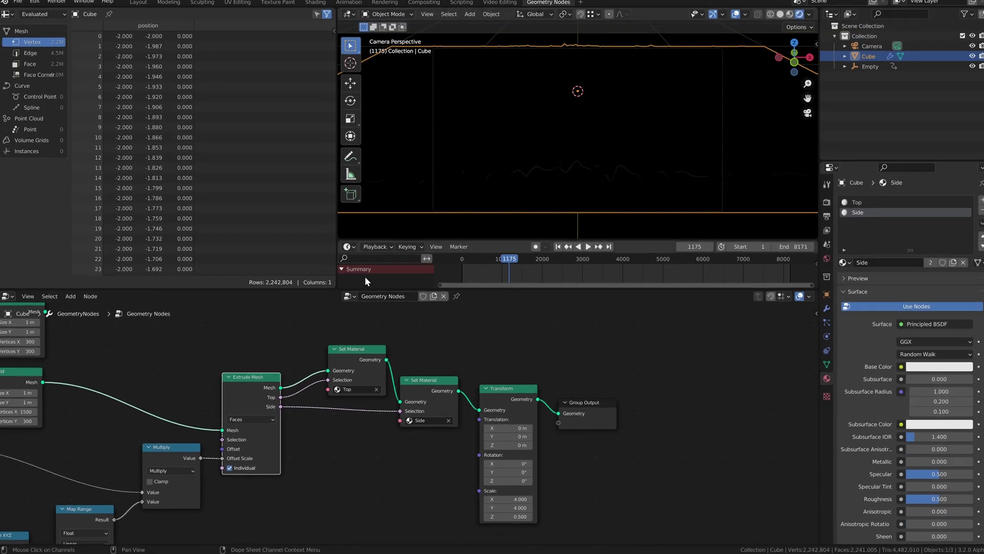
{"action": "left_click", "coordinate": [316, 2]}
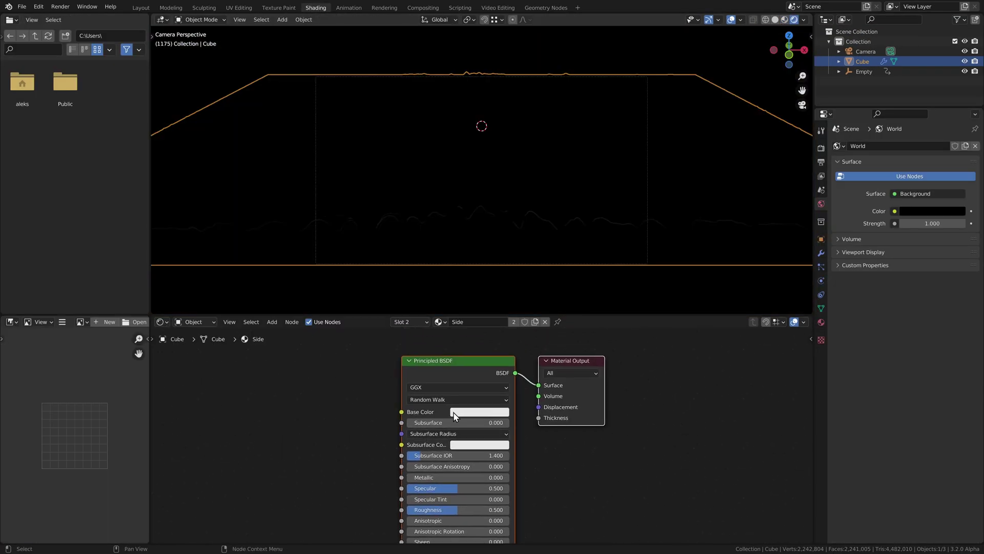
- Set the base colour of both the Side and Top materials to black and the Top material's emission colour to white
{"action": "left_click", "coordinate": [459, 412]}
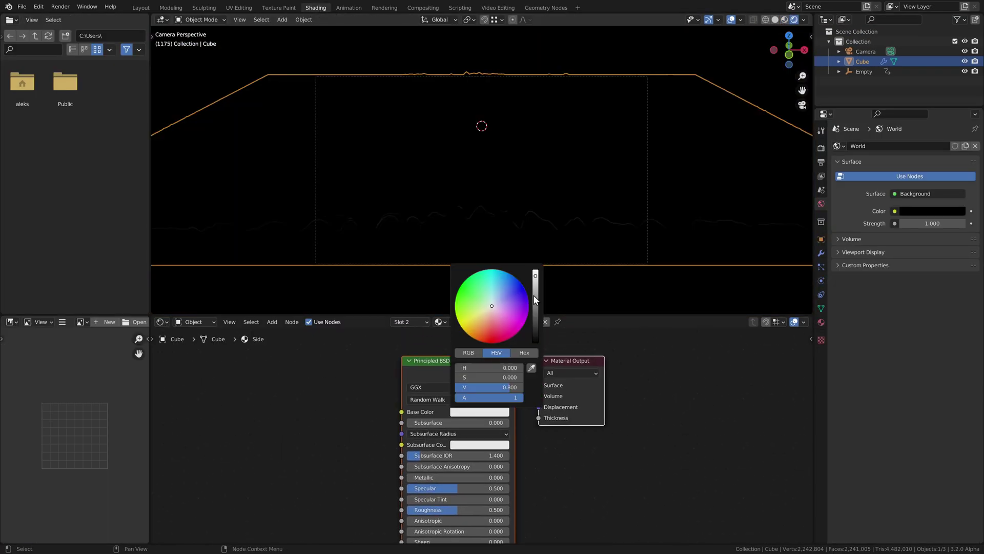
{"action": "left_click_drag", "start_coordinate": [534, 296], "coordinate": [534, 352]}
{"action": "left_click", "coordinate": [474, 411]}
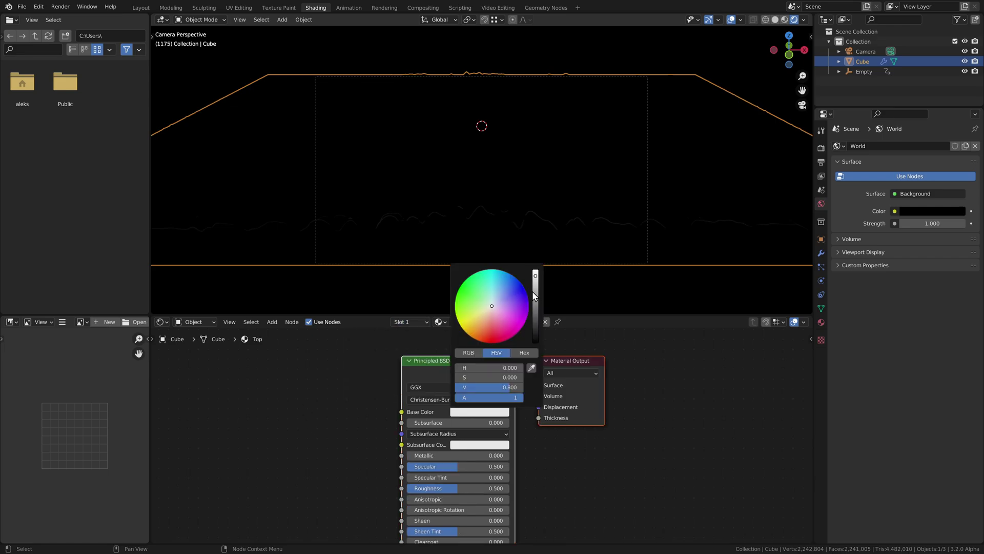
{"action": "left_click_drag", "start_coordinate": [533, 292], "coordinate": [533, 349]}
{"action": "middle_click_drag", "start_coordinate": [466, 505], "coordinate": [473, 352]}
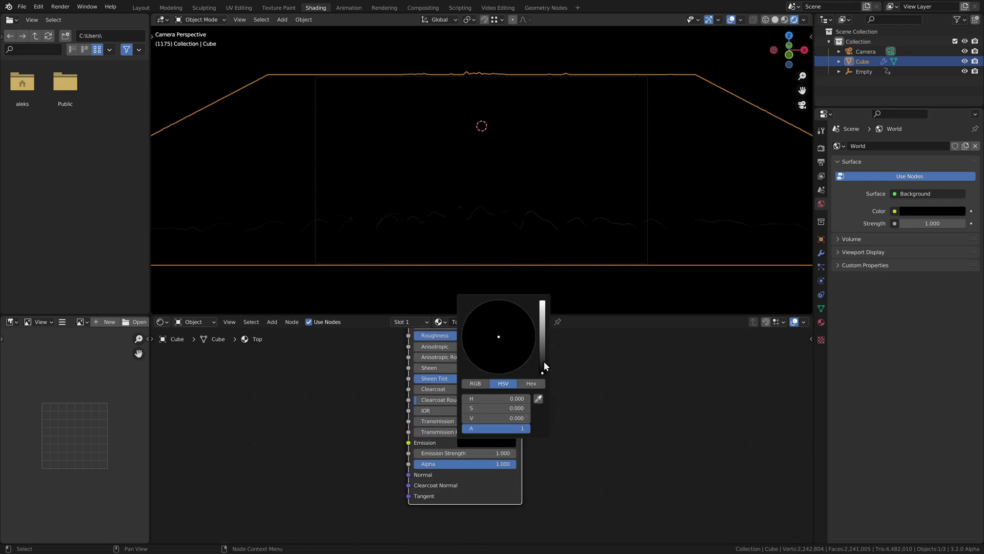
{"action": "left_click_drag", "start_coordinate": [544, 361], "coordinate": [546, 299]}
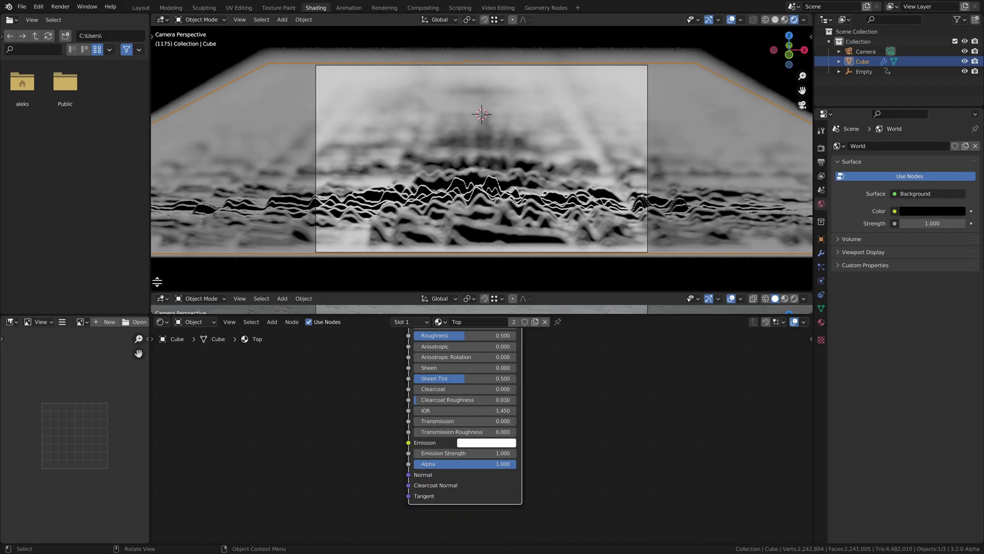
- Turn the new area split off the 3D viewport into a Timeline and go to frame 1263
{"action": "left_click", "coordinate": [160, 286]}
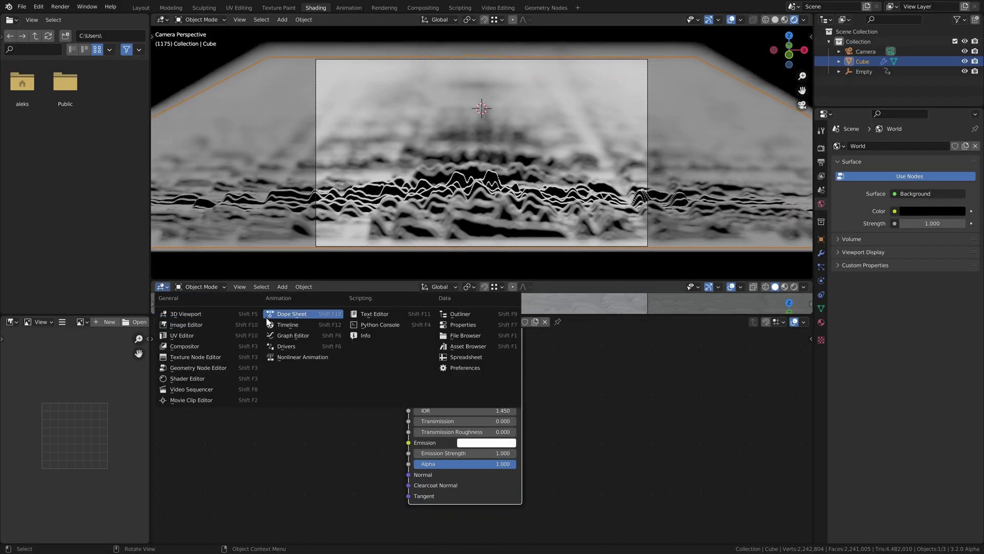
{"action": "left_click", "coordinate": [331, 300]}
{"action": "left_click_drag", "start_coordinate": [331, 299], "coordinate": [337, 300]}
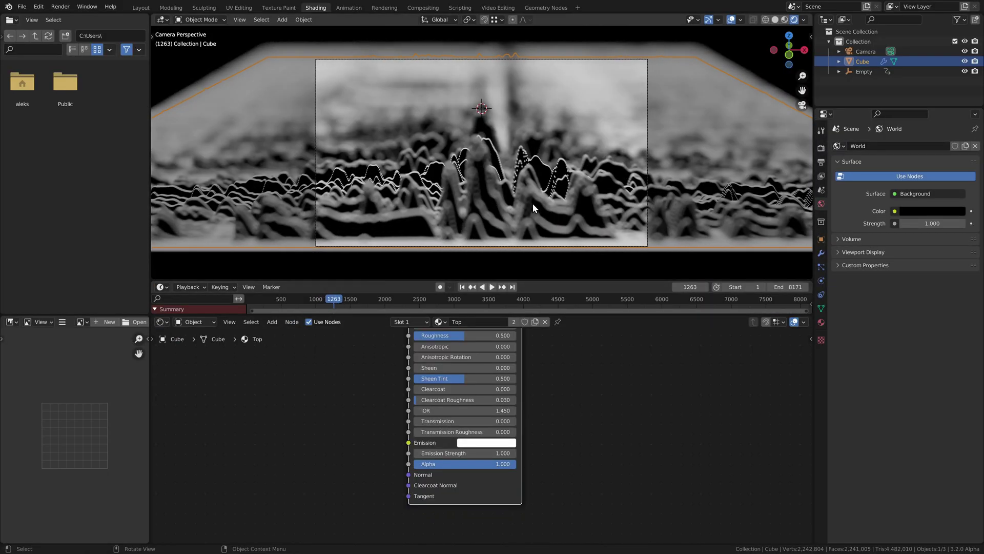
- Add a Geometry node to the Top material and connect its Position output to a new Separate XYZ node
{"action": "middle_click_drag", "start_coordinate": [533, 203], "coordinate": [533, 164], "text": "ctrl"}
{"action": "middle_click_drag", "start_coordinate": [219, 354], "coordinate": [327, 373]}
{"action": "left_click", "coordinate": [412, 404]}
{"action": "left_click", "coordinate": [336, 355]}
{"action": "left_click_drag", "start_coordinate": [324, 369], "coordinate": [343, 370]}
{"action": "type", "text": "sepa"}
{"action": "key", "text": "Down"}
{"action": "key", "text": "Down"}
{"action": "key", "text": "Return"}
{"action": "left_click", "coordinate": [344, 369]}
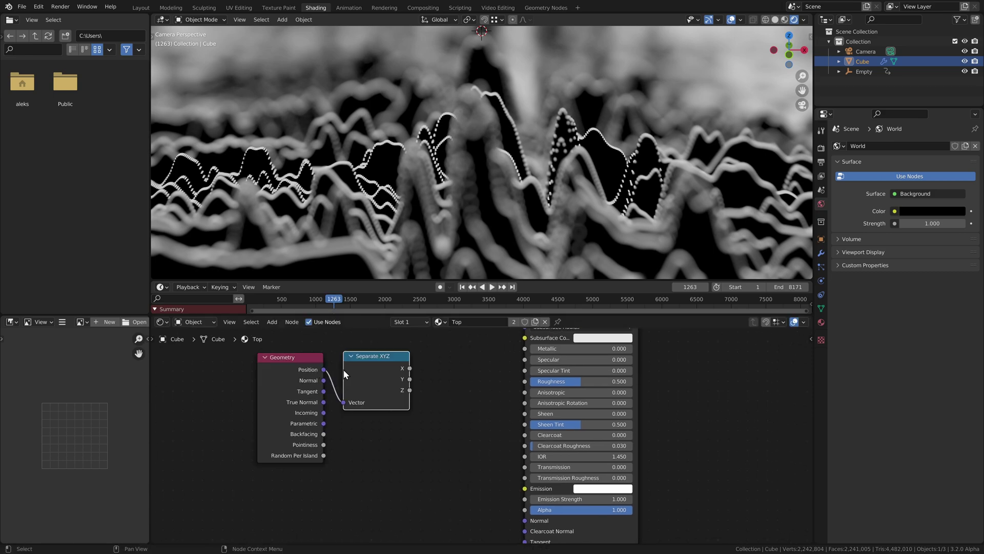
- Preview the Separate XYZ node's Z output on the surface and insert a Map Range node after it
{"action": "left_click", "coordinate": [348, 405], "text": "ctrl+shift"}
{"action": "middle_click_drag", "start_coordinate": [343, 370], "coordinate": [278, 401]}
{"action": "left_click", "coordinate": [338, 404], "text": "ctrl+shift"}
{"action": "left_click", "coordinate": [337, 404], "text": "ctrl+shift"}
{"action": "key", "text": "l"}
{"action": "key", "text": "shift+a"}
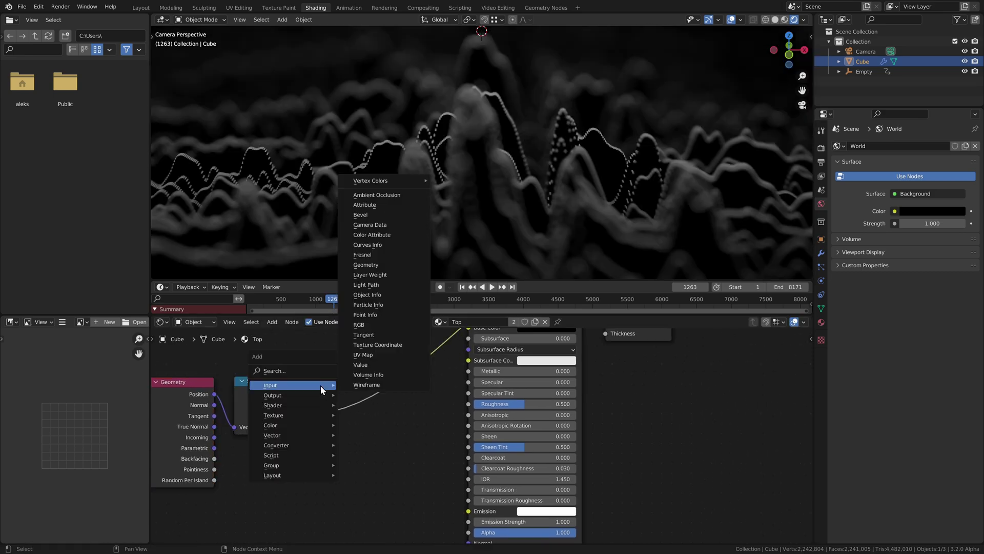
{"action": "left_click", "coordinate": [368, 364]}
{"action": "left_click", "coordinate": [348, 388]}
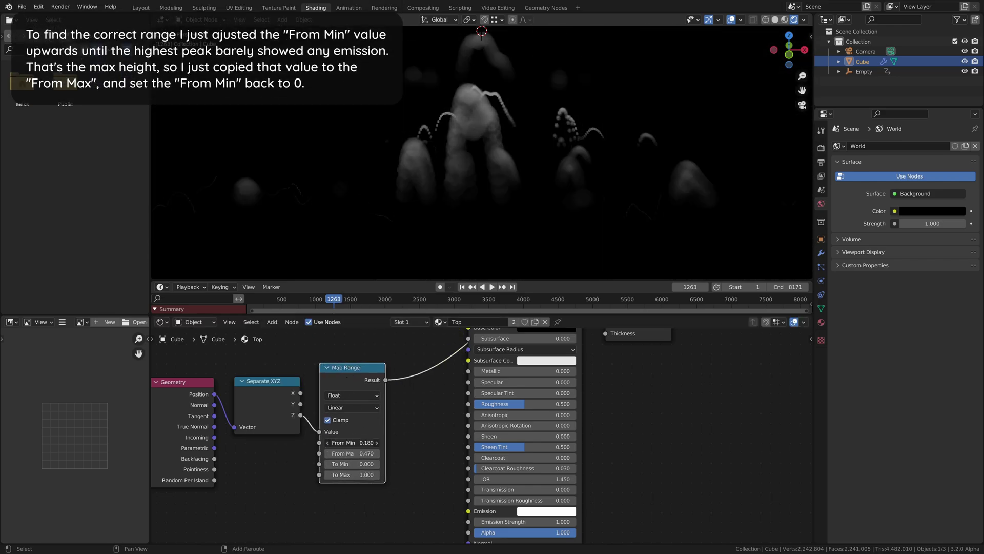
- Find the peak height with the Map Range's From Min, then set From Max to 0.32 and From Min to 0
{"action": "left_click", "coordinate": [352, 442]}
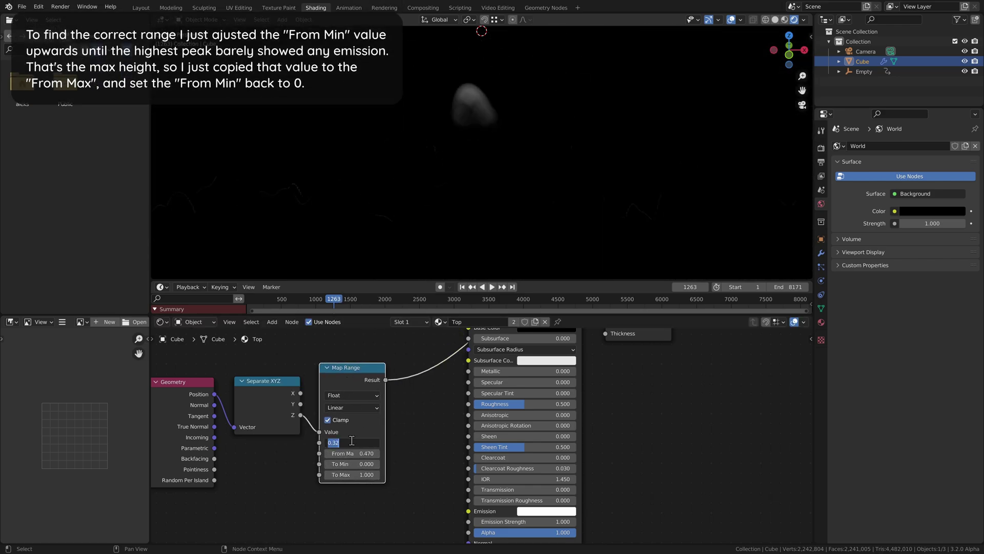
{"action": "key", "text": "BackSpace"}
{"action": "scroll", "coordinate": [356, 429], "scroll_direction": "down", "scroll_amount": 3}
{"action": "middle_click_drag", "start_coordinate": [356, 430], "coordinate": [395, 448]}
- Make room after the Map Range, insert a Float Curve node and pull its curve point down to about 0.23
{"action": "left_click_drag", "start_coordinate": [248, 365], "coordinate": [403, 425]}
{"action": "key", "text": "g"}
{"action": "left_click", "coordinate": [301, 426]}
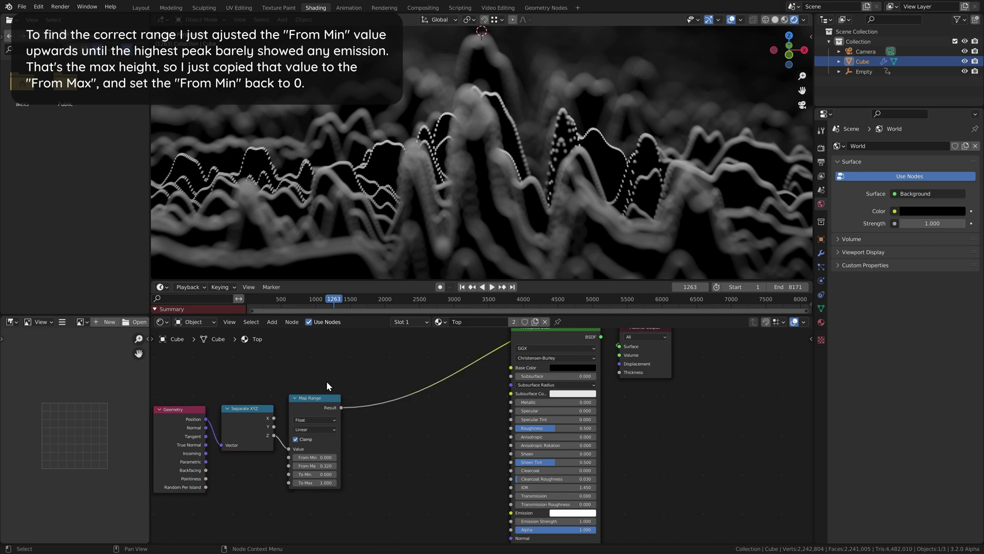
{"action": "key", "text": "shift+a"}
{"action": "left_click", "coordinate": [386, 302]}
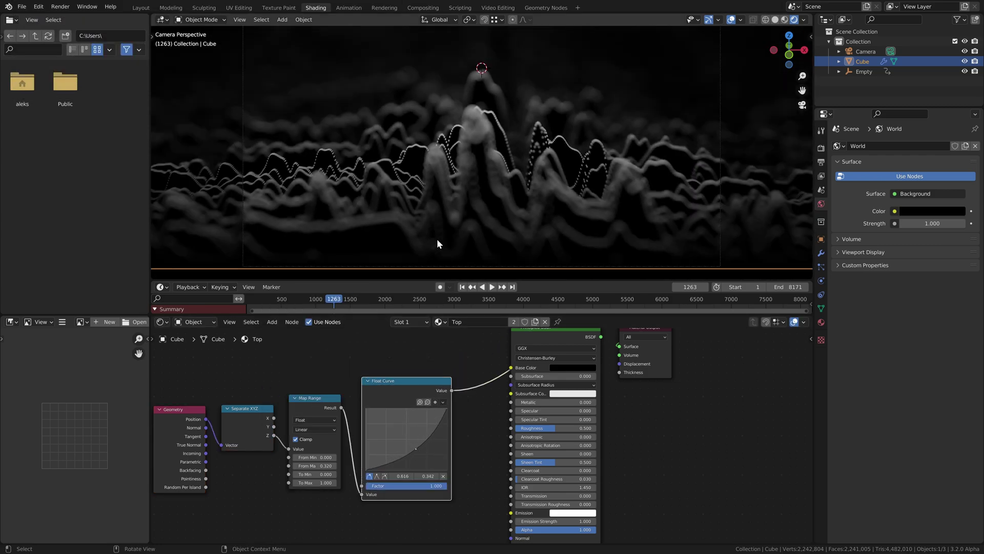
{"action": "left_click_drag", "start_coordinate": [411, 443], "coordinate": [422, 457]}
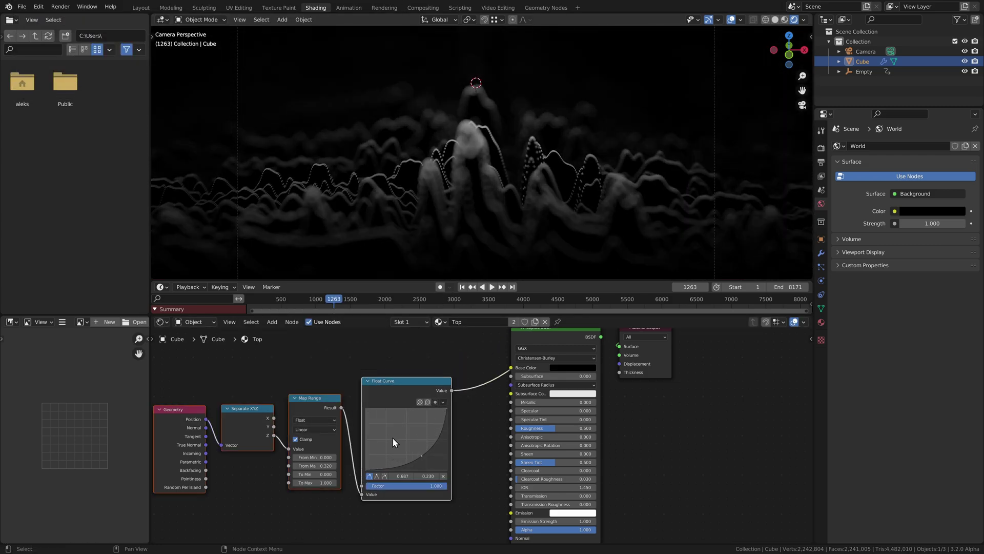
- Shift the height nodes aside and insert a Math node set to Multiply with value 10 after the Float Curve
{"action": "key", "text": "g"}
{"action": "left_click", "coordinate": [335, 437]}
{"action": "key", "text": "shift+a"}
{"action": "mouse_move", "coordinate": [337, 359]}
{"action": "left_click", "coordinate": [389, 441]}
{"action": "left_click", "coordinate": [408, 372]}
{"action": "left_click", "coordinate": [426, 395]}
{"action": "left_click", "coordinate": [426, 436]}
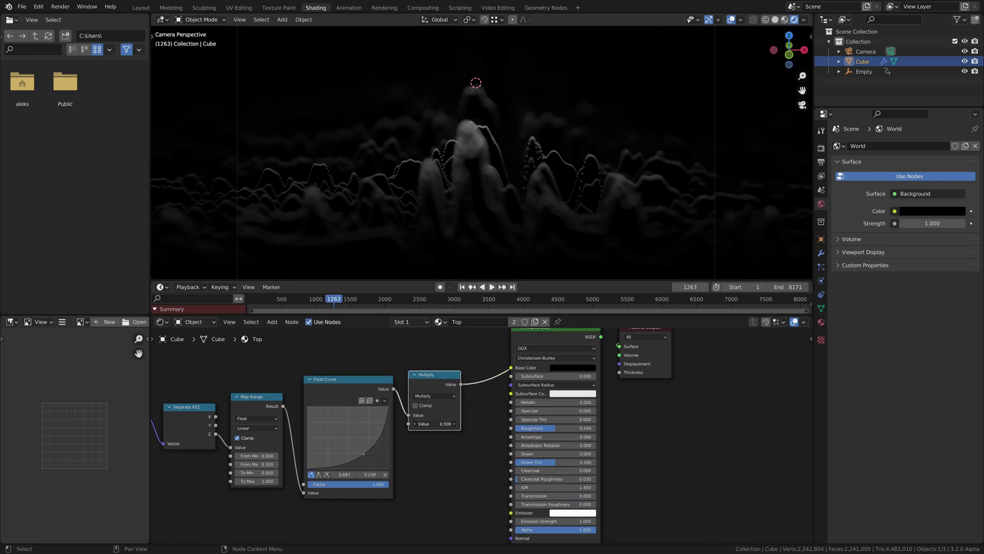
{"action": "left_click_drag", "start_coordinate": [435, 423], "coordinate": [456, 423]}
- Connect the Multiply output to the Principled BSDF's Emission Strength and check the glow at frame 1679
{"action": "middle_click_drag", "start_coordinate": [374, 389], "coordinate": [368, 355]}
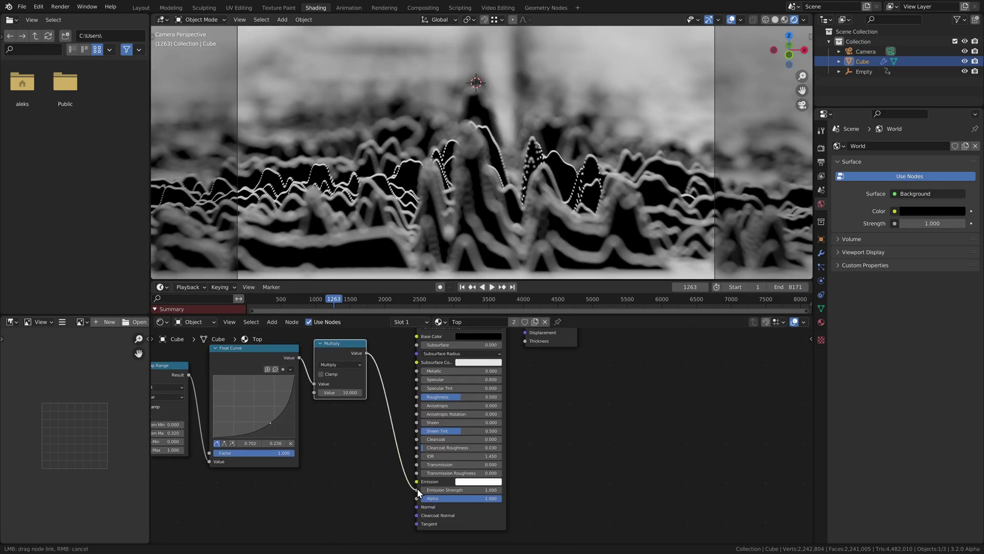
{"action": "left_click_drag", "start_coordinate": [418, 491], "coordinate": [417, 489]}
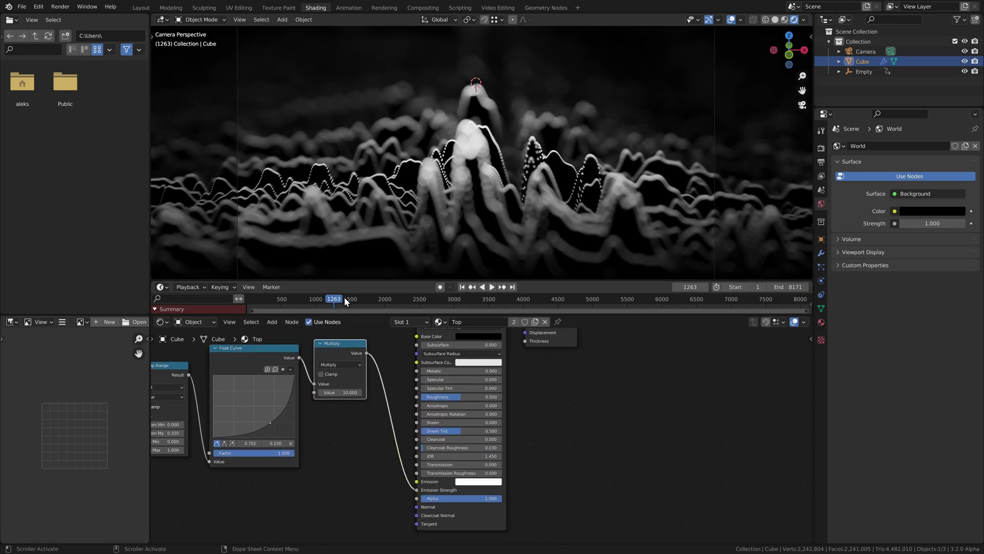
{"action": "left_click_drag", "start_coordinate": [344, 297], "coordinate": [363, 299]}
{"action": "scroll", "coordinate": [388, 217], "scroll_direction": "down", "scroll_amount": 3, "text": "alt"}
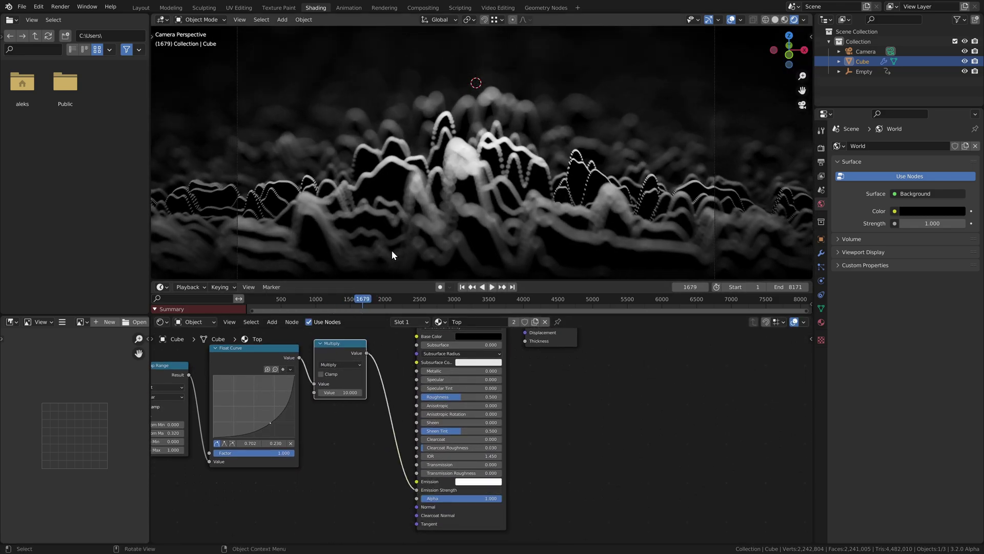
- Spread out the Top node tree, moving Geometry and Separate XYZ above the height nodes and the shader and output nodes further right
{"action": "middle_click_drag", "start_coordinate": [388, 375], "coordinate": [597, 457]}
{"action": "left_click_drag", "start_coordinate": [246, 440], "coordinate": [306, 471]}
{"action": "key", "text": "g"}
{"action": "left_click", "coordinate": [270, 357]}
{"action": "middle_click_drag", "start_coordinate": [612, 345], "coordinate": [580, 386]}
{"action": "left_click_drag", "start_coordinate": [581, 381], "coordinate": [717, 451]}
{"action": "key", "text": "g"}
{"action": "left_click", "coordinate": [725, 382]}
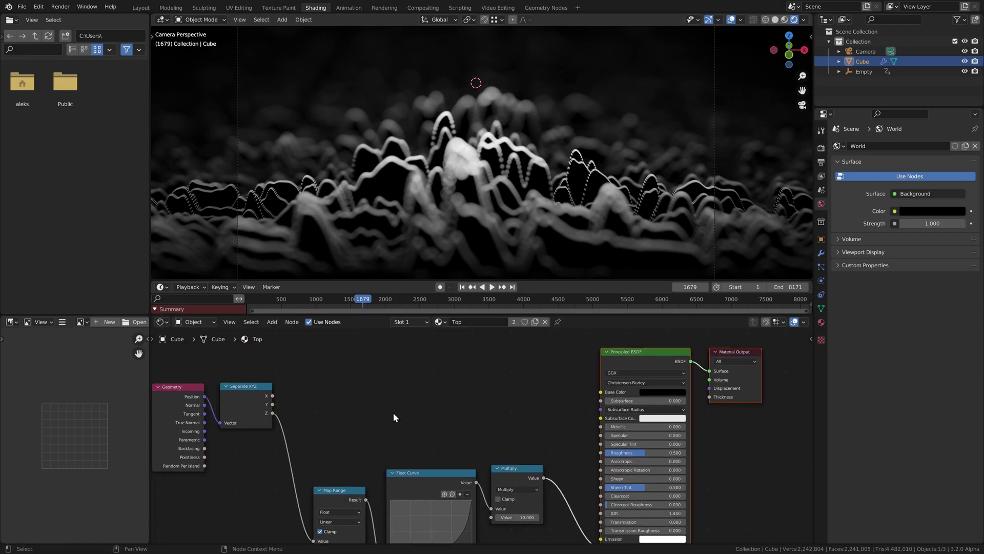
- Preview the Separate XYZ node's Y output on the whole surface outside the camera view
{"action": "left_click", "coordinate": [260, 396], "text": "ctrl+shift"}
{"action": "left_click", "coordinate": [260, 396], "text": "ctrl+shift"}
{"action": "middle_click_drag", "start_coordinate": [491, 108], "coordinate": [493, 158]}
{"action": "scroll", "coordinate": [477, 189], "scroll_direction": "down", "scroll_amount": 4}
{"action": "middle_click_drag", "start_coordinate": [469, 204], "coordinate": [472, 199], "text": "shift"}
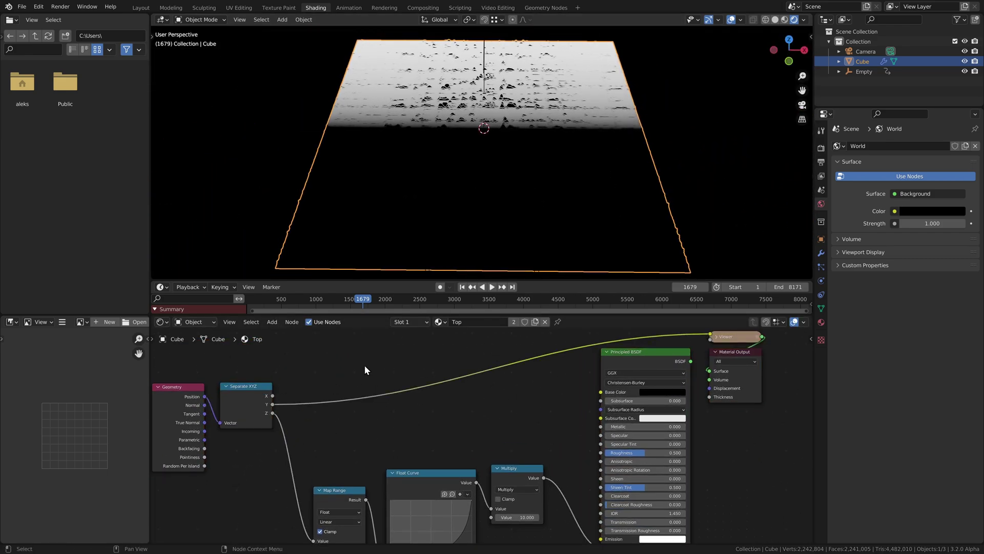
- Duplicate the Map Range node onto the Y output with From Min -2 and From Max 2
{"action": "left_click", "coordinate": [335, 491]}
{"action": "key", "text": "shift+d"}
{"action": "left_click", "coordinate": [335, 358]}
{"action": "left_click", "coordinate": [340, 415]}
{"action": "type", "text": "-2"}
{"action": "key", "text": "Tab"}
{"action": "type", "text": "2"}
{"action": "key", "text": "Return"}
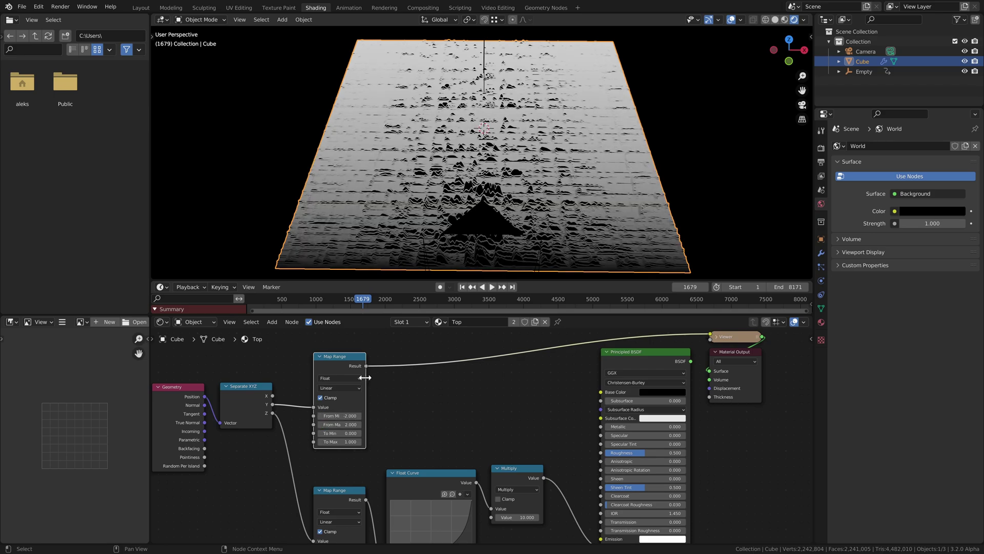
- Insert a ColorRamp node after the Y Map Range and set its interpolation to Ease
{"action": "key", "text": "shift+a"}
{"action": "left_click", "coordinate": [396, 376]}
{"action": "type", "text": "ramp"}
{"action": "key", "text": "Return"}
{"action": "left_click", "coordinate": [390, 343]}
{"action": "left_click", "coordinate": [460, 377]}
{"action": "left_click", "coordinate": [463, 388]}
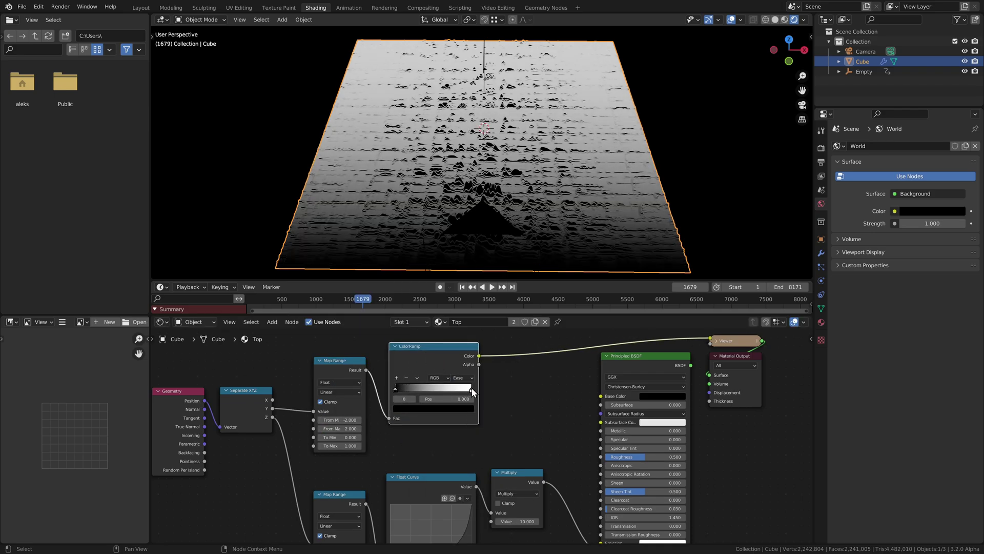
- Give the ColorRamp three stops coloured pinkish red, cyan and green near its start, and return to the camera view
{"action": "left_click", "coordinate": [396, 378]}
{"action": "left_click_drag", "start_coordinate": [472, 390], "coordinate": [420, 389]}
{"action": "left_click", "coordinate": [395, 389]}
{"action": "left_click", "coordinate": [409, 408]}
{"action": "left_click_drag", "start_coordinate": [428, 338], "coordinate": [432, 349]}
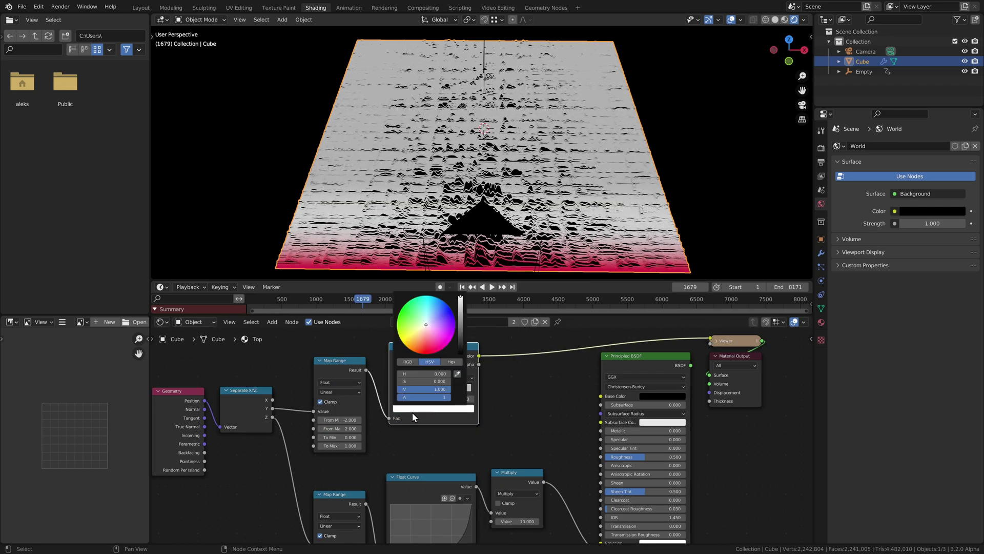
{"action": "left_click_drag", "start_coordinate": [426, 312], "coordinate": [429, 303]}
{"action": "left_click", "coordinate": [469, 388]}
{"action": "left_click", "coordinate": [440, 408]}
{"action": "left_click", "coordinate": [408, 308]}
{"action": "key", "text": "KP_0"}
- Connect the ColorRamp's Color output to the Principled BSDF's Emission and restore the shader's link to the Material Output
{"action": "middle_click_drag", "start_coordinate": [530, 374], "coordinate": [389, 366]}
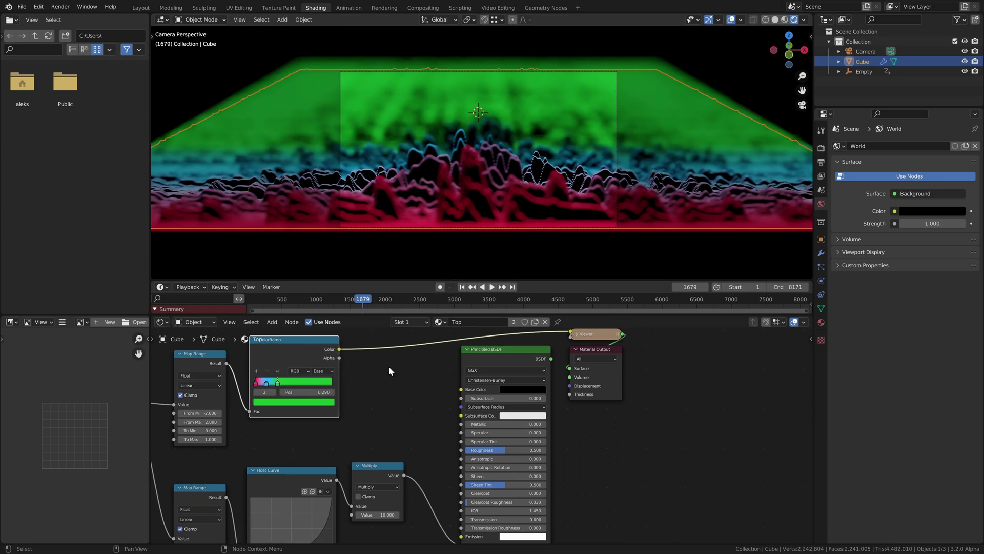
{"action": "scroll", "coordinate": [388, 366], "scroll_direction": "down", "scroll_amount": 1}
{"action": "left_click_drag", "start_coordinate": [425, 348], "coordinate": [598, 394]}
{"action": "key", "text": "g"}
{"action": "left_click", "coordinate": [598, 374]}
{"action": "middle_click_drag", "start_coordinate": [373, 376], "coordinate": [333, 358]}
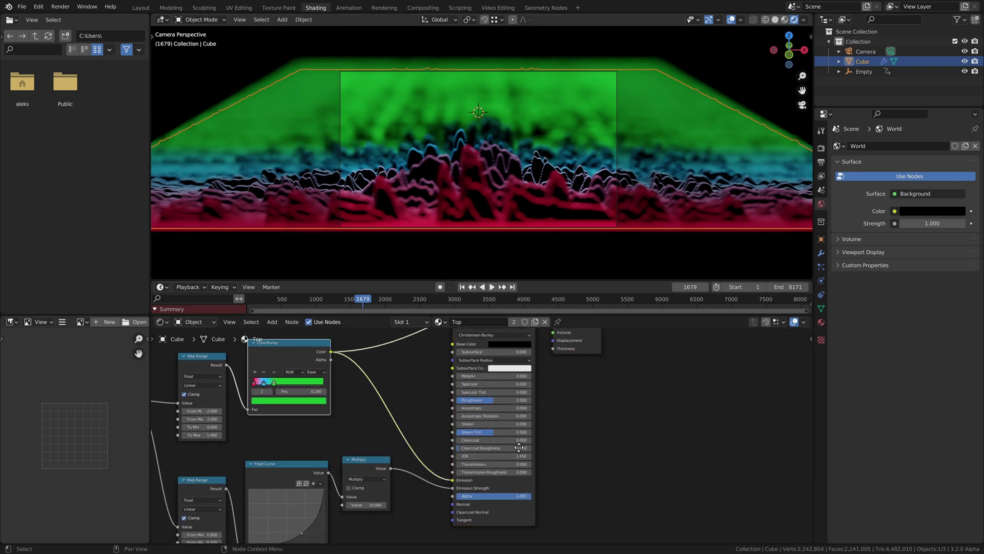
{"action": "middle_click_drag", "start_coordinate": [519, 448], "coordinate": [519, 491]}
{"action": "left_click", "coordinate": [499, 462], "text": "ctrl+shift"}
- Move the ColorRamp's green stop to position 0.187 and raise the Float Curve's point to about 0.32
{"action": "middle_click_drag", "start_coordinate": [415, 374], "coordinate": [499, 368]}
{"action": "scroll", "coordinate": [347, 426], "scroll_direction": "up", "scroll_amount": 5}
{"action": "middle_click_drag", "start_coordinate": [347, 426], "coordinate": [390, 434]}
{"action": "left_click_drag", "start_coordinate": [391, 433], "coordinate": [384, 433]}
{"action": "scroll", "coordinate": [435, 171], "scroll_direction": "up", "scroll_amount": 2}
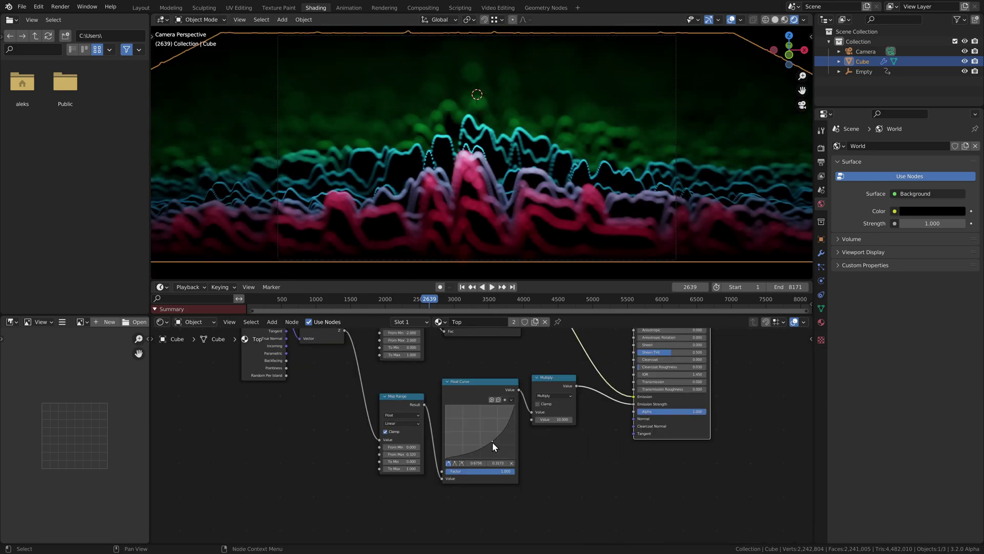
{"action": "middle_click_drag", "start_coordinate": [490, 442], "coordinate": [479, 510]}
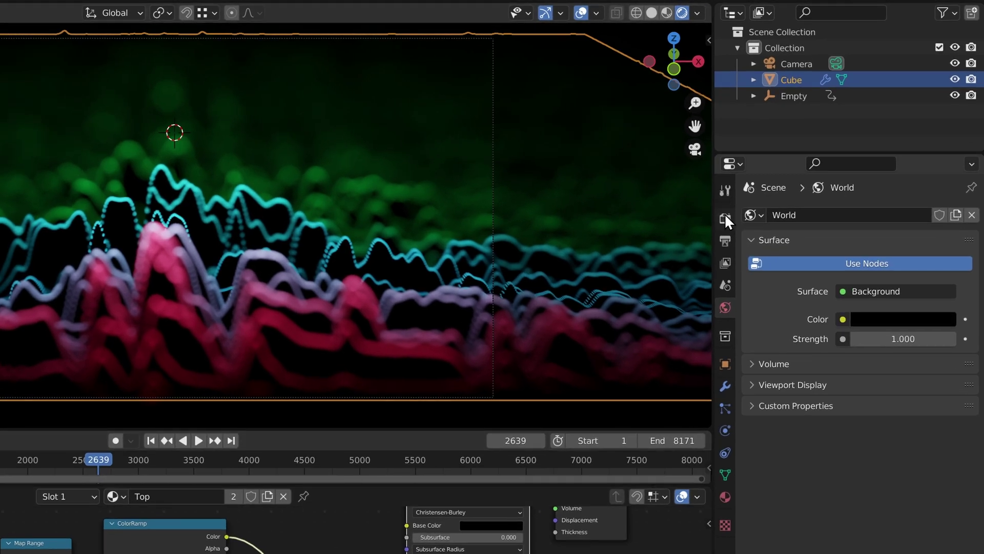
- Enable Jitter Camera for Eevee's depth of field and set both render and viewport samples to 100
{"action": "left_click", "coordinate": [724, 218]}
{"action": "left_click", "coordinate": [752, 365]}
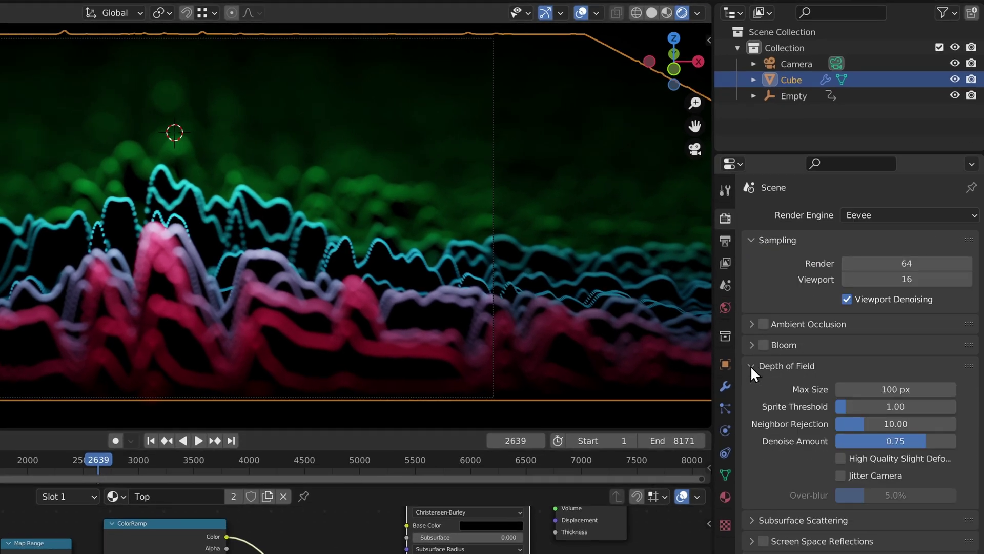
{"action": "left_click", "coordinate": [840, 475]}
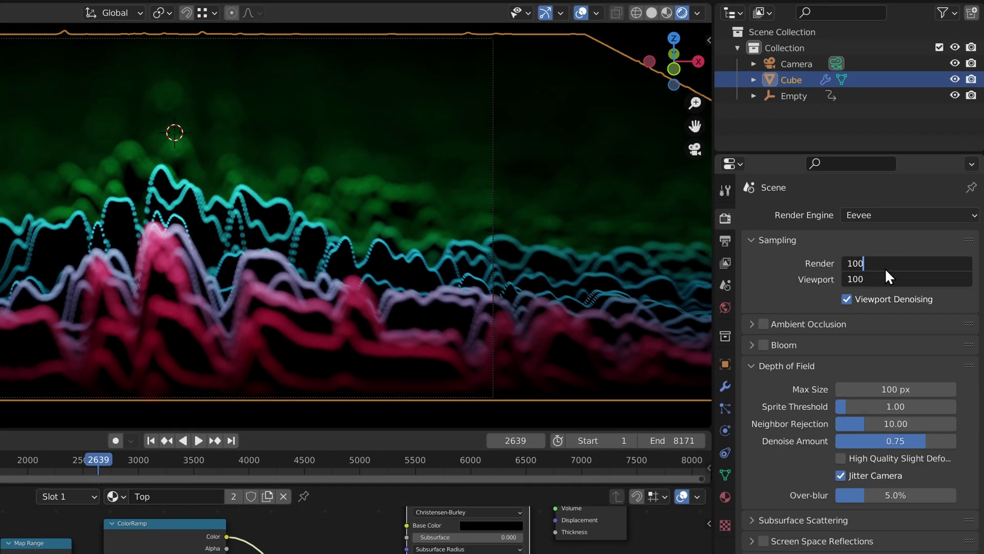
{"action": "key", "text": "Return"}
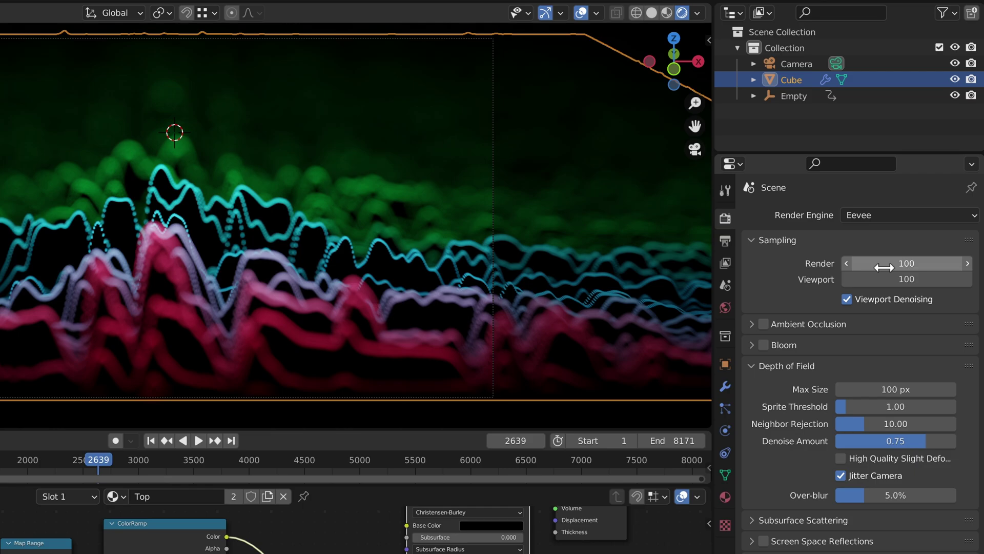
- Enable Bloom with an intensity of 0.2 and a threshold of about 0.466
{"action": "left_click", "coordinate": [762, 344]}
{"action": "left_click", "coordinate": [752, 344]}
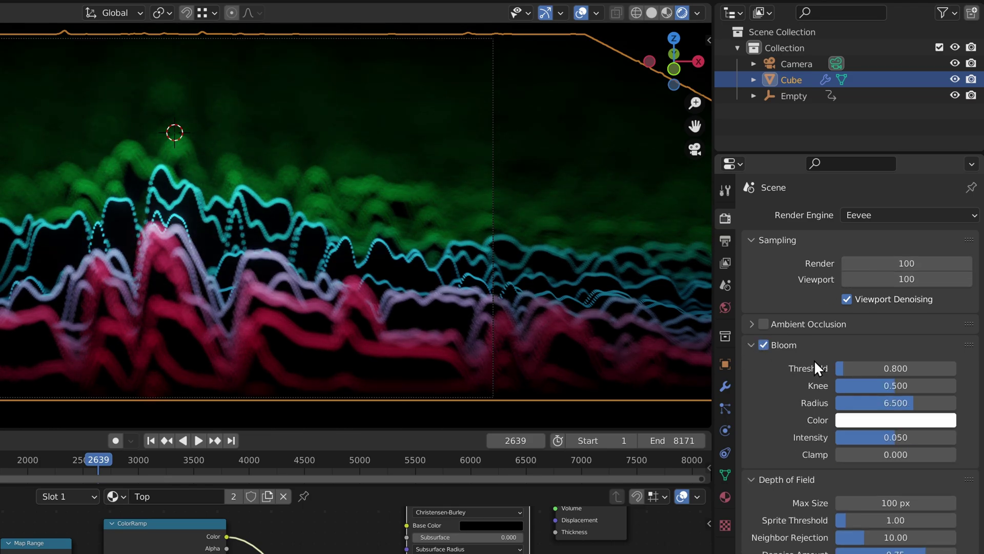
{"action": "left_click", "coordinate": [897, 441]}
{"action": "type", "text": ".2"}
{"action": "key", "text": "Return"}
{"action": "left_click_drag", "start_coordinate": [895, 368], "coordinate": [892, 368]}
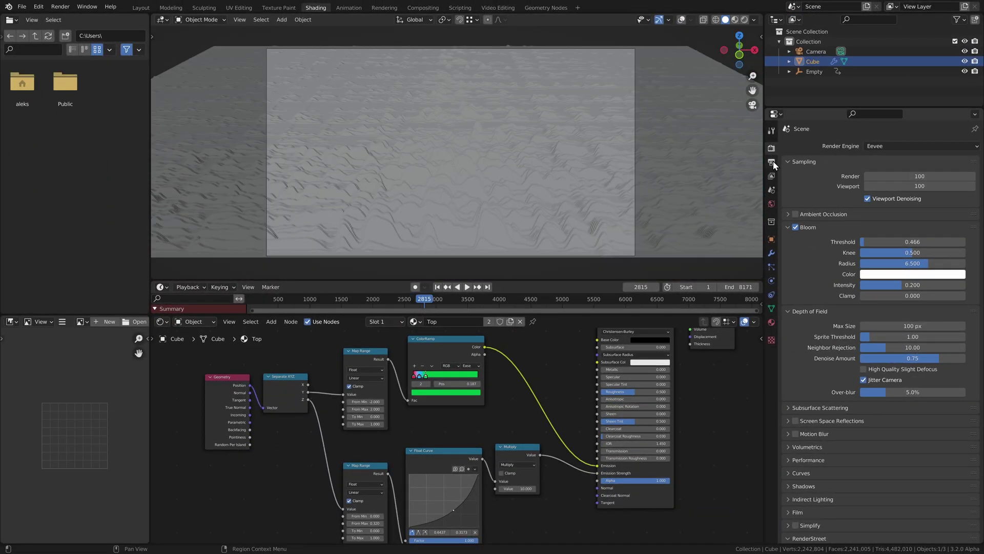
- Set the render output file format to FFmpeg Video
{"action": "left_click", "coordinate": [772, 162]}
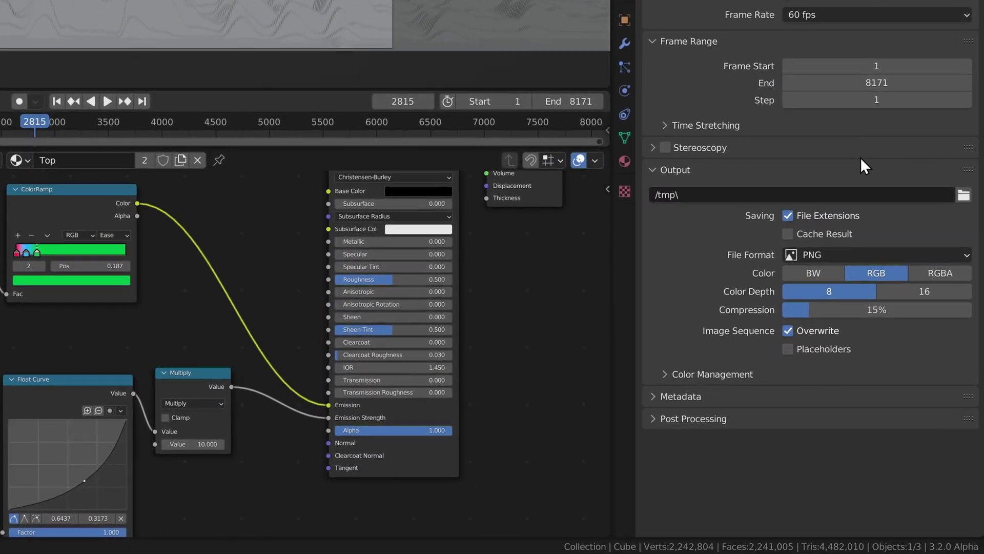
{"action": "left_click", "coordinate": [837, 253]}
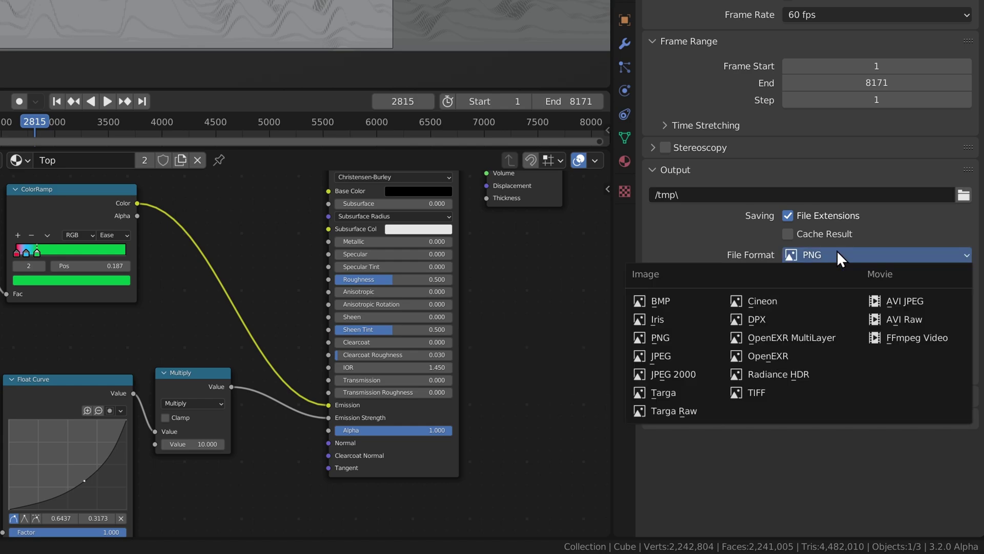
{"action": "left_click", "coordinate": [903, 338]}
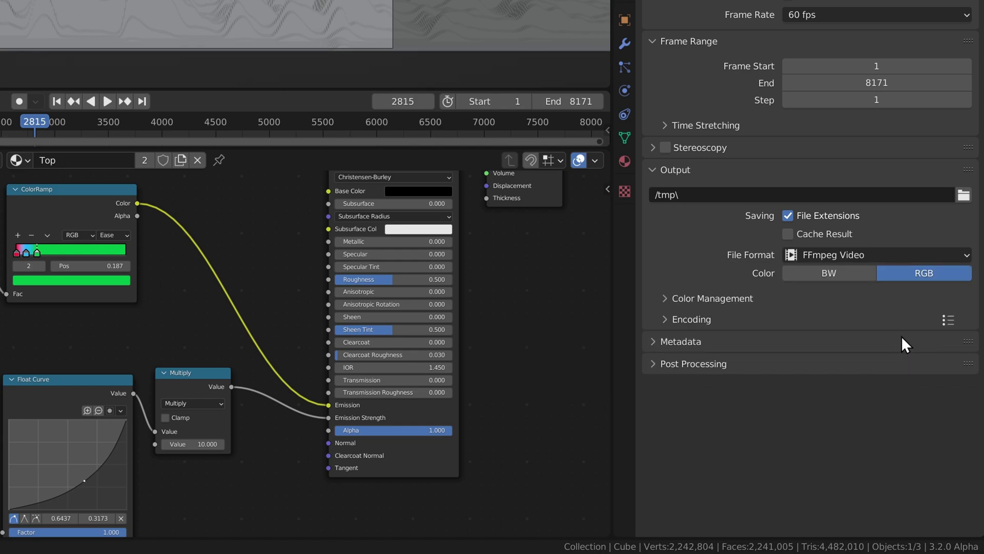
- Set the video encoding container to MPEG-4 and the output quality to High Quality
{"action": "left_click", "coordinate": [664, 317]}
{"action": "scroll", "coordinate": [703, 343], "scroll_direction": "down", "scroll_amount": 3}
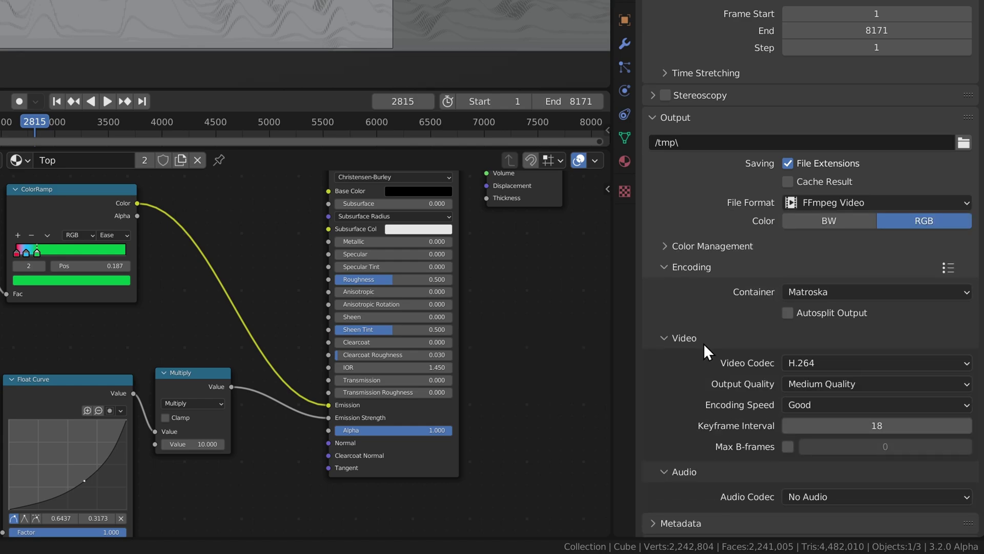
{"action": "left_click", "coordinate": [805, 275]}
{"action": "left_click", "coordinate": [812, 329]}
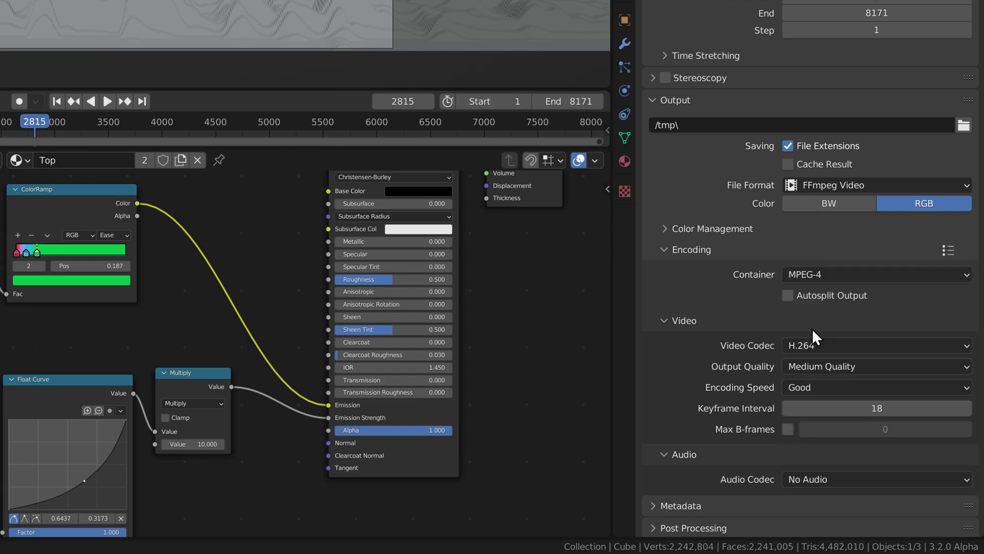
{"action": "left_click", "coordinate": [826, 362]}
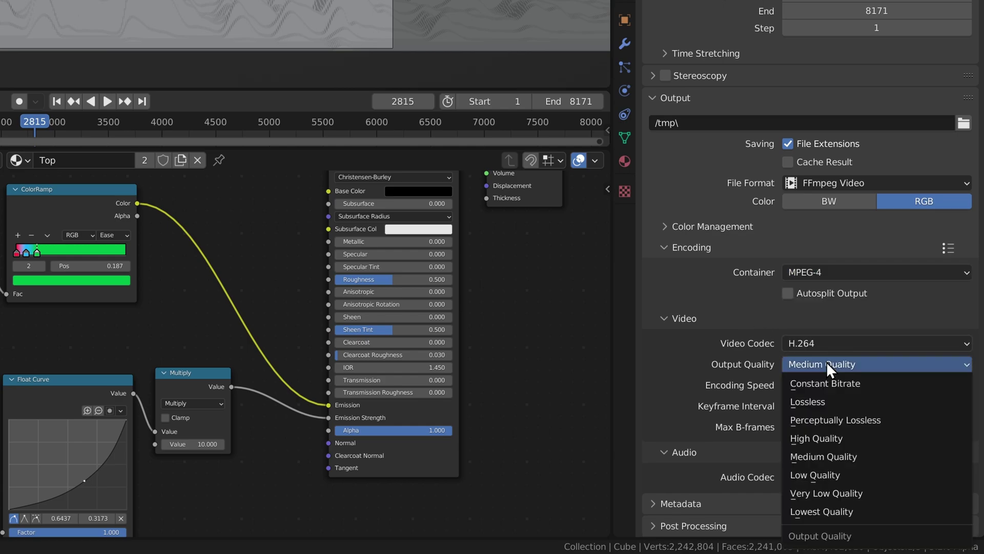
{"action": "left_click", "coordinate": [823, 437]}
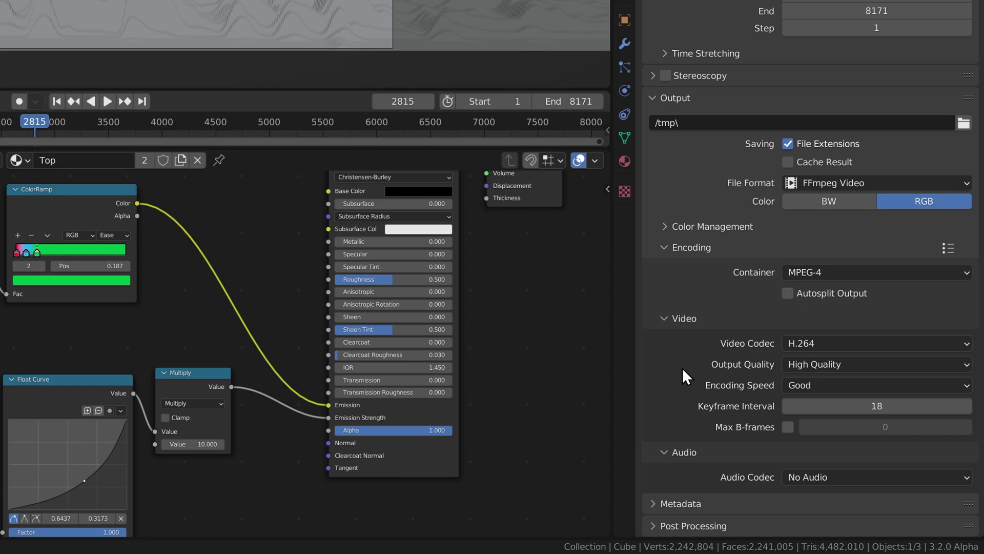